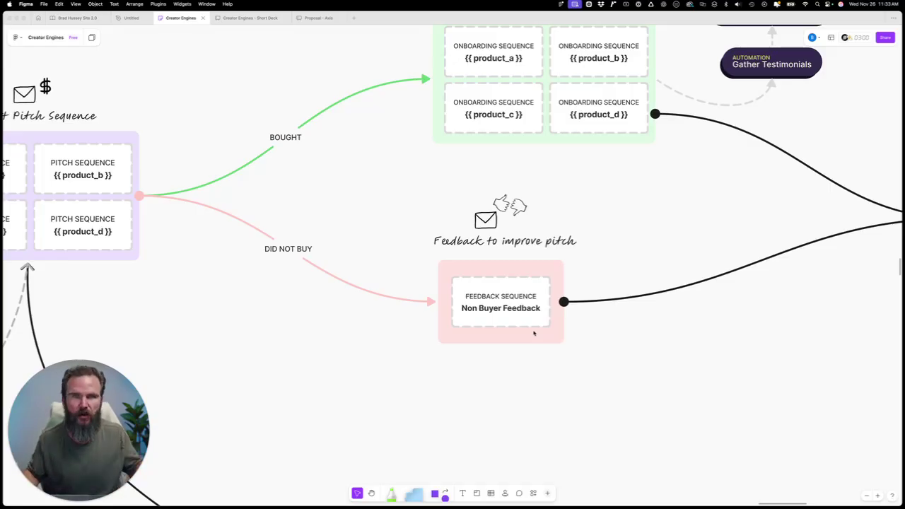
Examine how the Smart Onboarding and Non Buyer Feedback sequences lead into the Smart Weekly Evergreen Newsletter
scroll(536, 329, "right", 10)
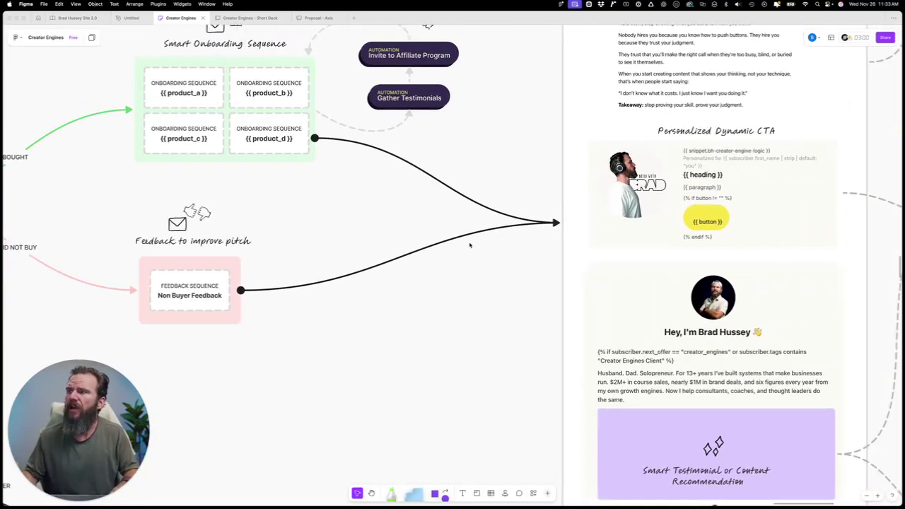
key("super+space")
scroll(470, 244, "down", 3)
key("Escape")
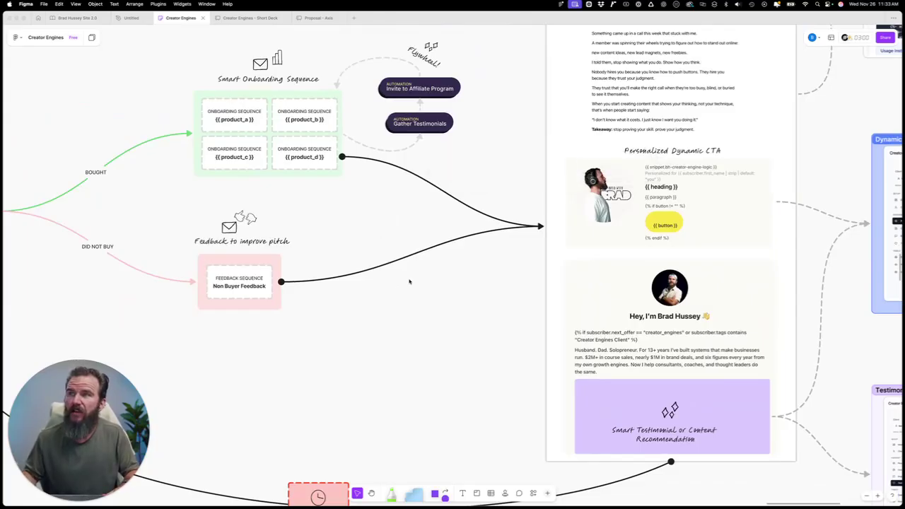
scroll(364, 252, "up", 2)
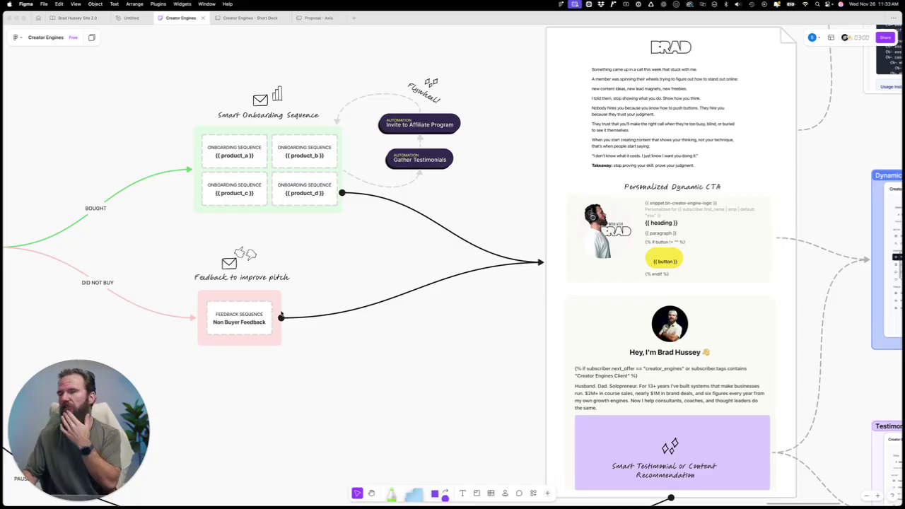
scroll(282, 316, "right", 5)
scroll(277, 309, "up", 2)
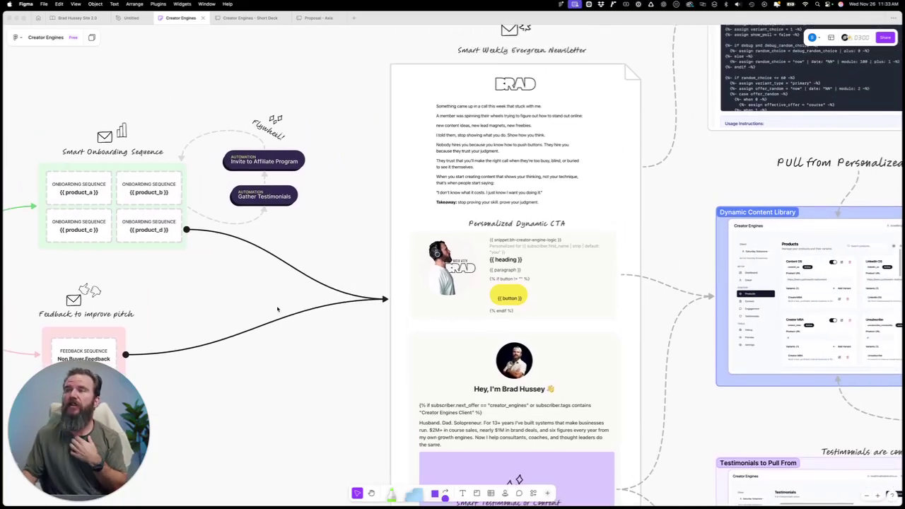
scroll(278, 309, "up", 1)
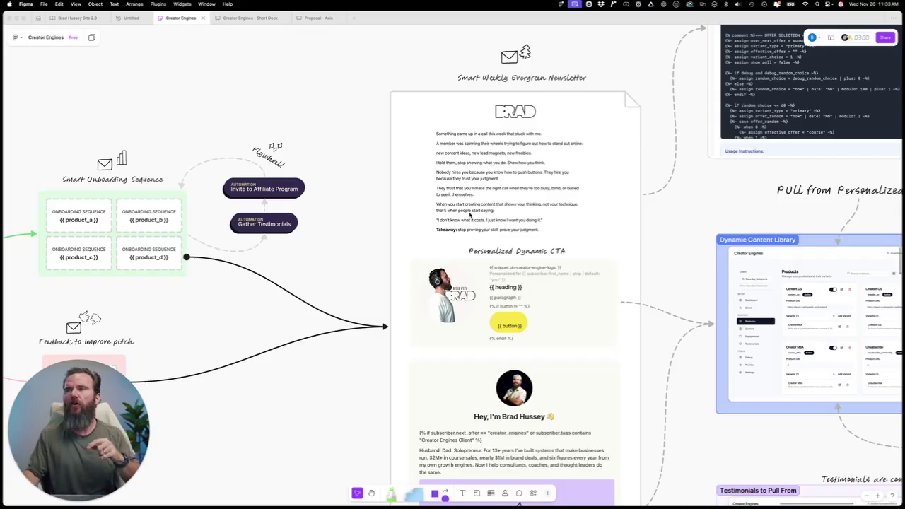
scroll(470, 215, "up", 1)
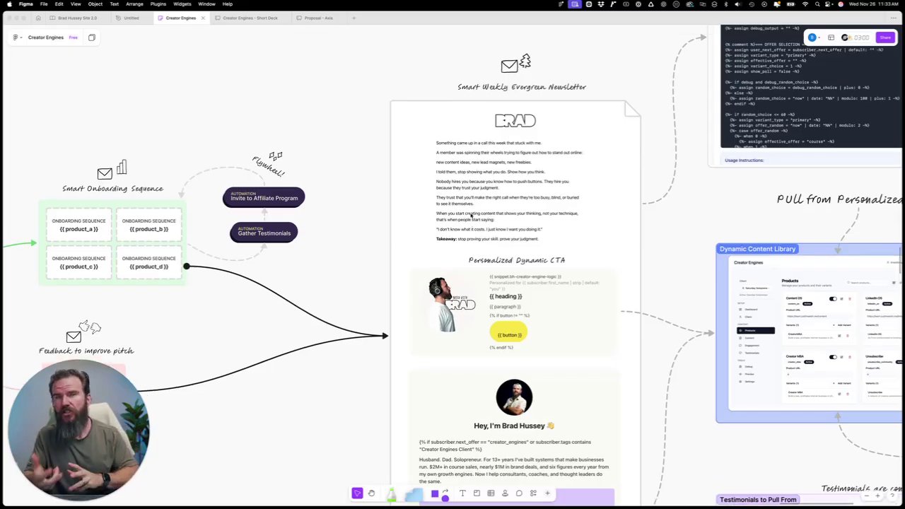
scroll(559, 239, "down", 3)
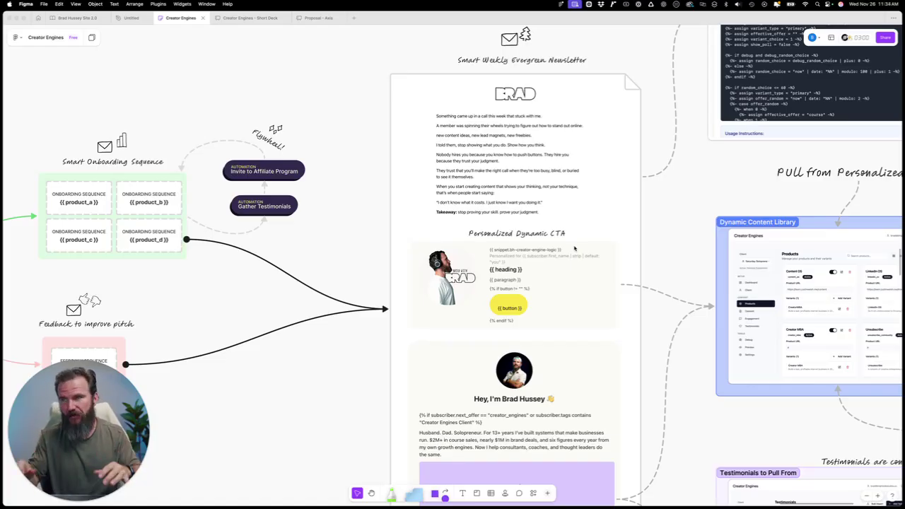
Examine the newsletter's Personalized Dynamic CTA and testimonial block, with their links to the Dynamic Content Library and Testimonials to Pull From
scroll(574, 248, "right", 5)
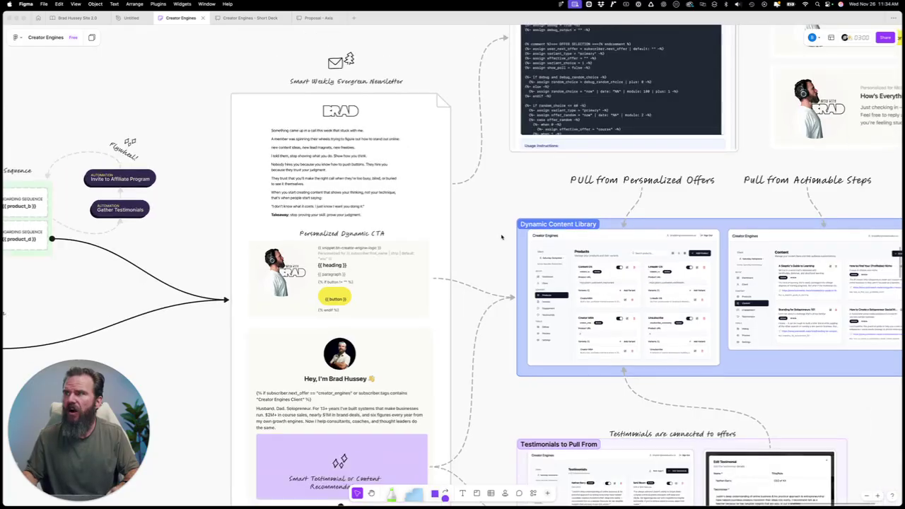
scroll(502, 237, "right", 5)
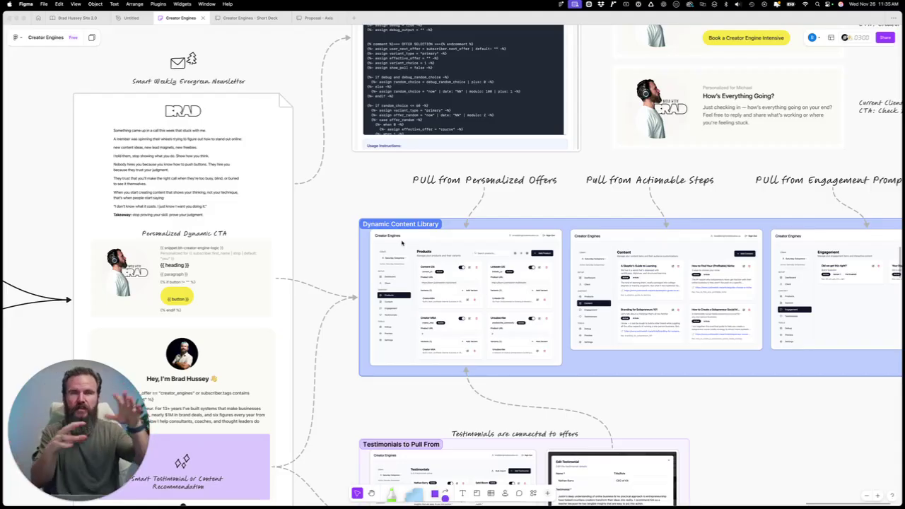
scroll(317, 252, "left", 3)
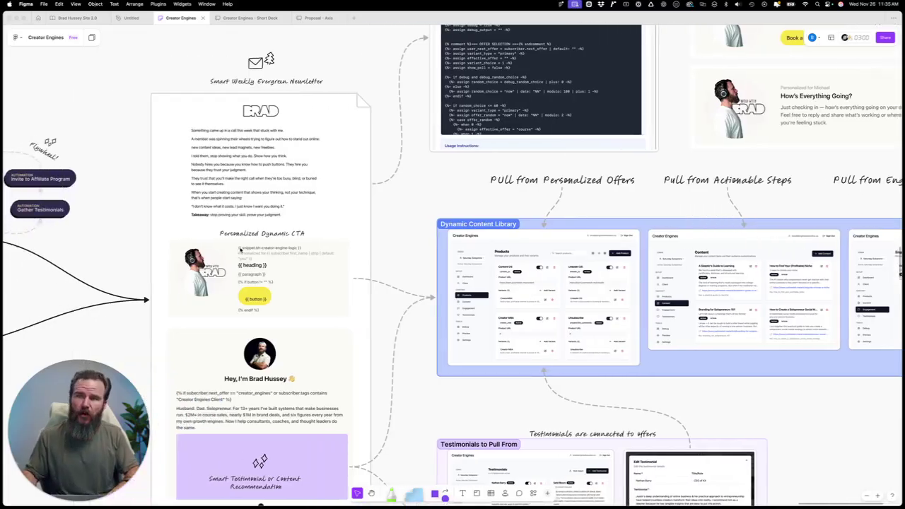
scroll(318, 253, "down", 2)
scroll(220, 284, "down", 2)
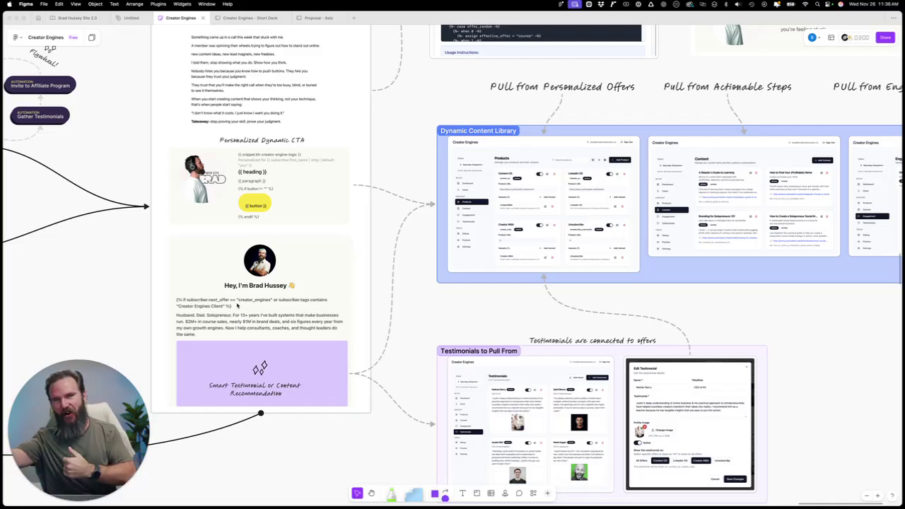
scroll(354, 297, "left", 1)
scroll(383, 291, "down", 2)
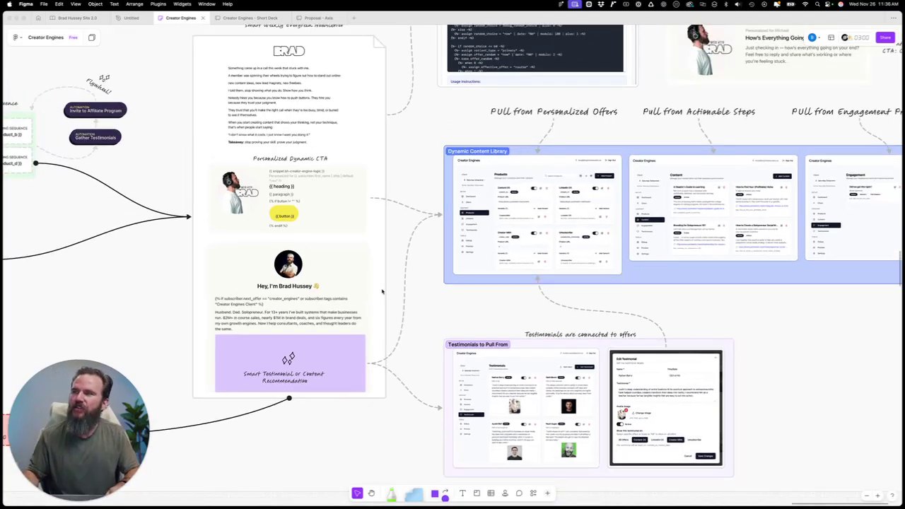
Examine the Creator Engine Email Template code and the three personalized CTA examples beside it
scroll(341, 207, "up", 2)
scroll(338, 203, "up", 5)
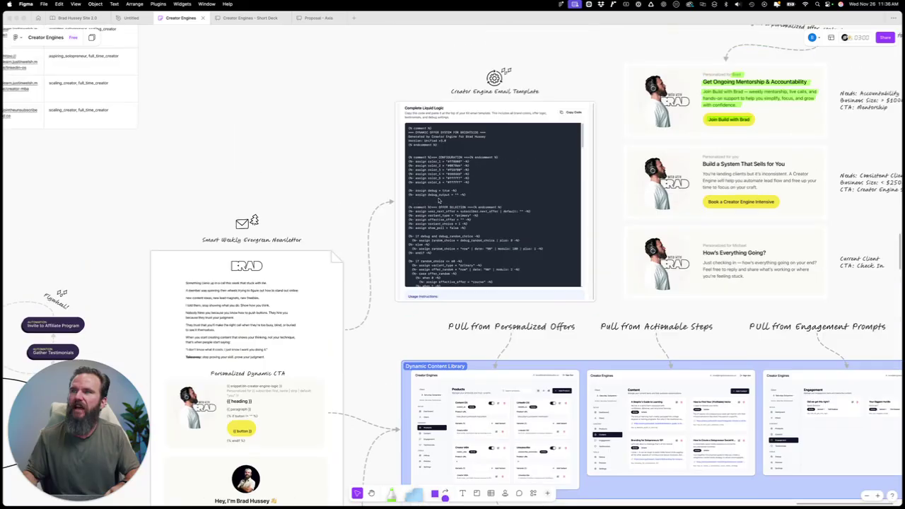
scroll(462, 221, "down", 1)
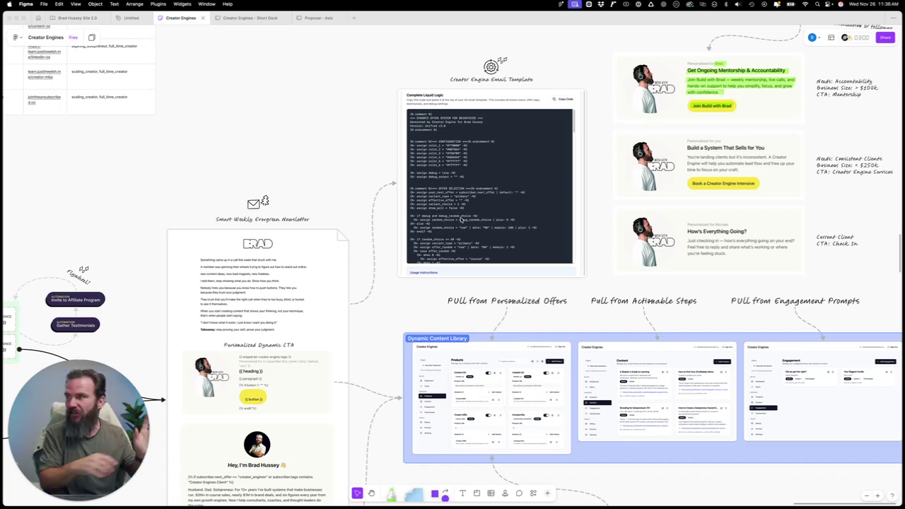
scroll(462, 220, "right", 5)
scroll(461, 220, "up", 2)
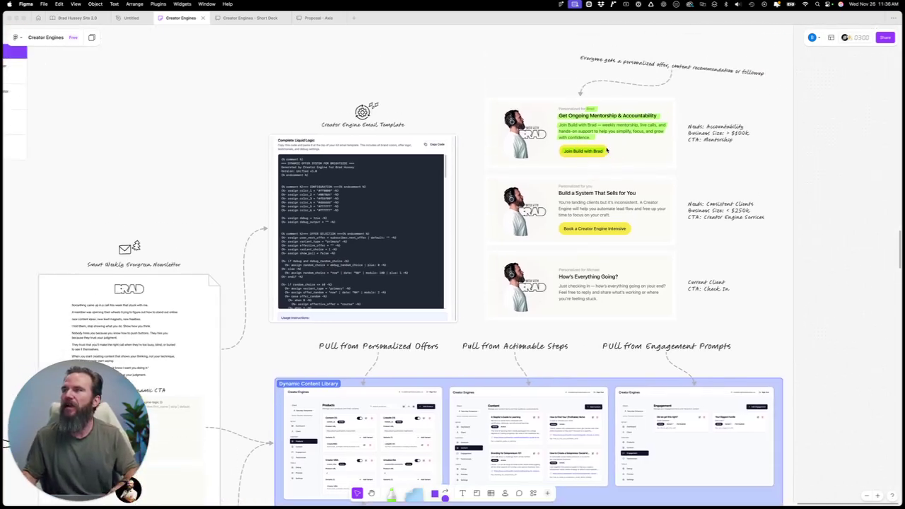
scroll(607, 150, "up", 3)
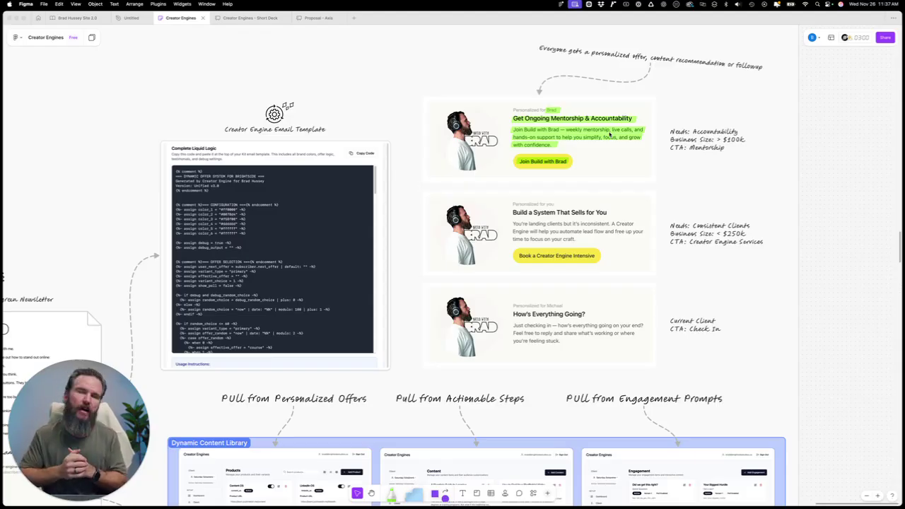
scroll(610, 212, "down", 2)
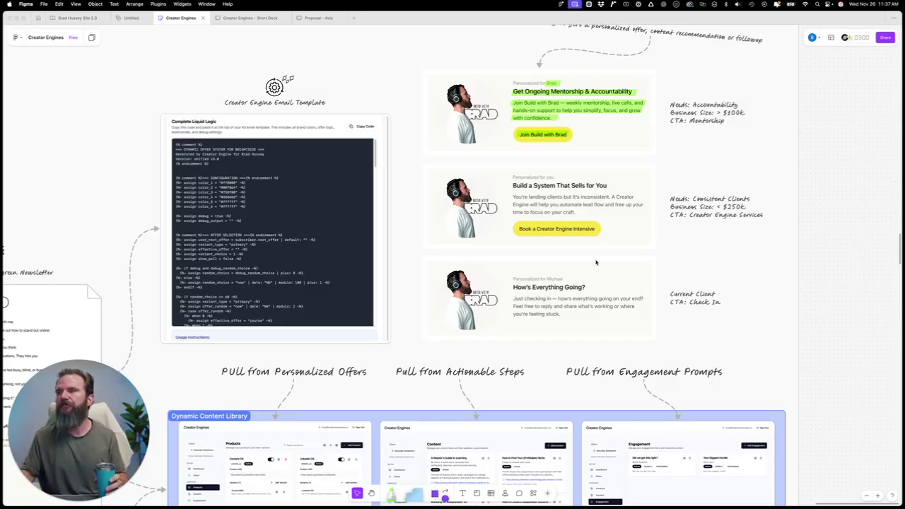
scroll(584, 286, "down", 1)
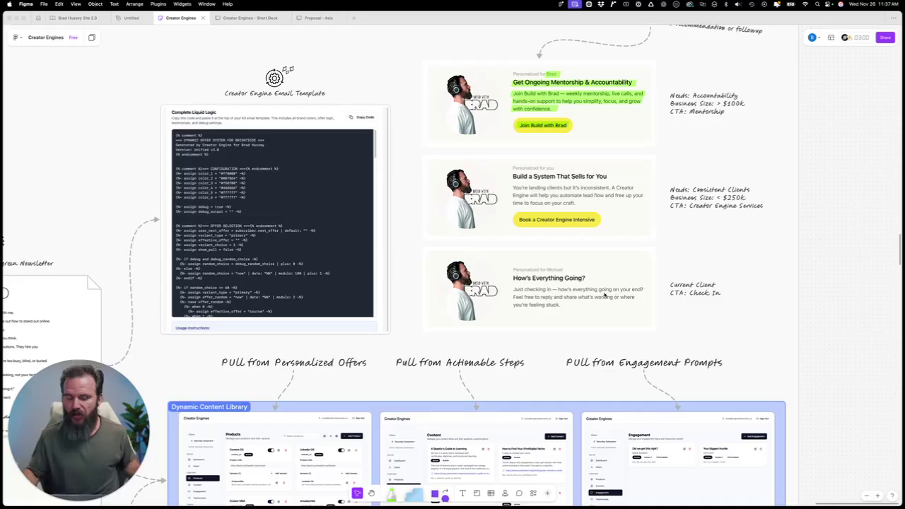
View the whole Creator Engine System diagram, from the Content Personalization Map to the Dynamic Content Library
scroll(606, 296, "down", 10)
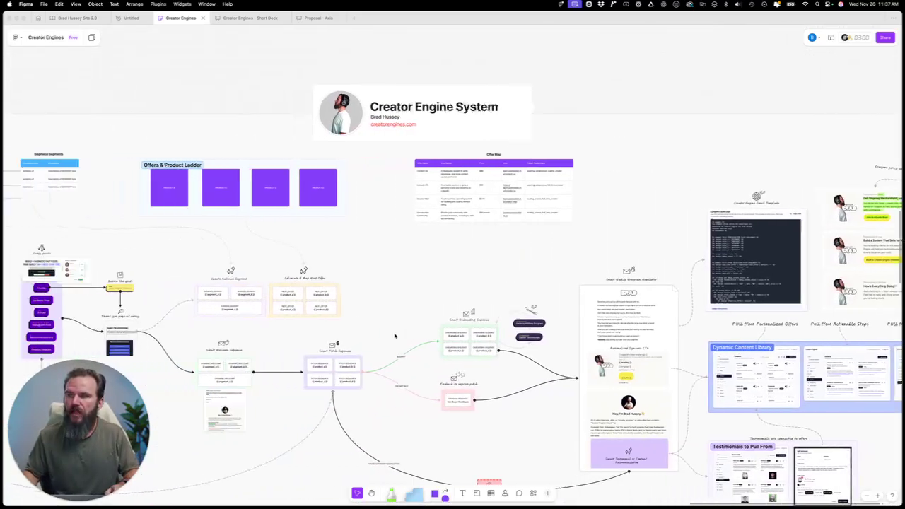
scroll(390, 337, "left", 5)
scroll(387, 337, "down", 5)
scroll(536, 345, "down", 5)
scroll(532, 344, "down", 2)
scroll(532, 344, "left", 2)
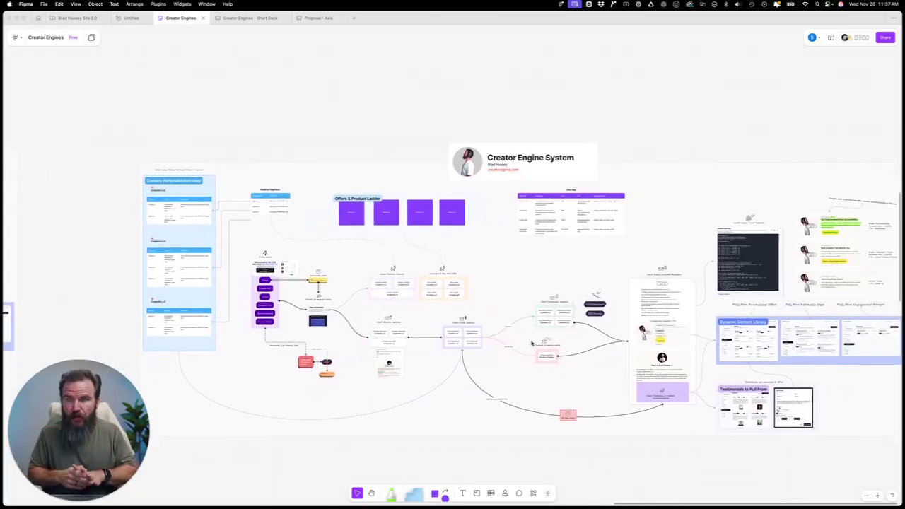
scroll(532, 343, "up", 3)
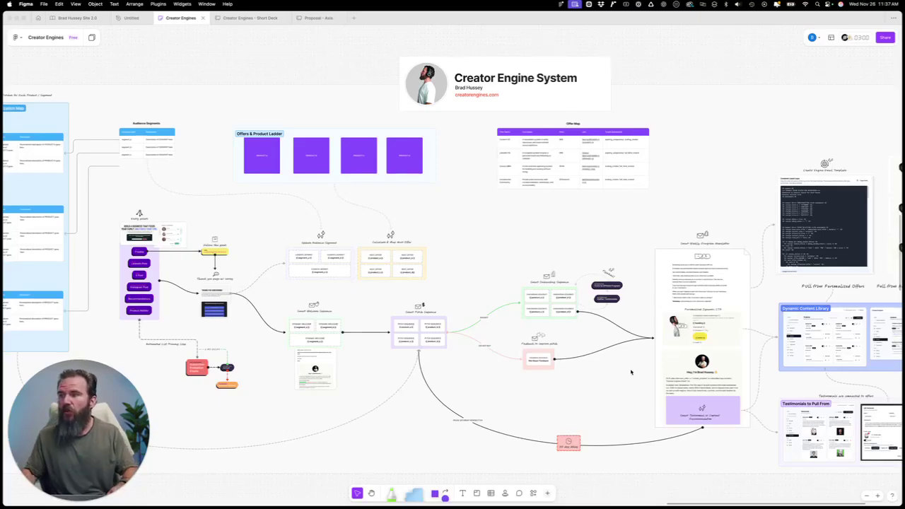
Examine the 30 day delay loop between the evergreen newsletter and the Smart Pitch Sequence within the overall flow
scroll(649, 384, "down", 2)
scroll(651, 388, "up", 6)
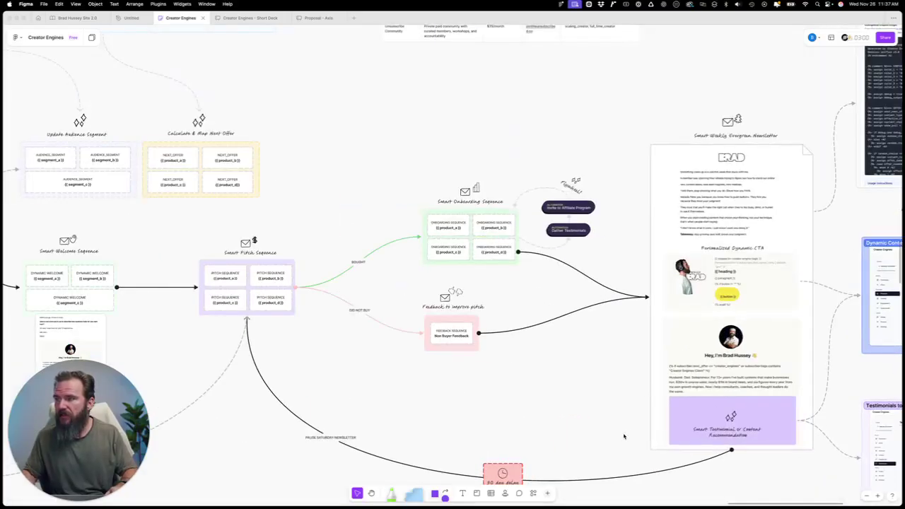
scroll(682, 391, "down", 2)
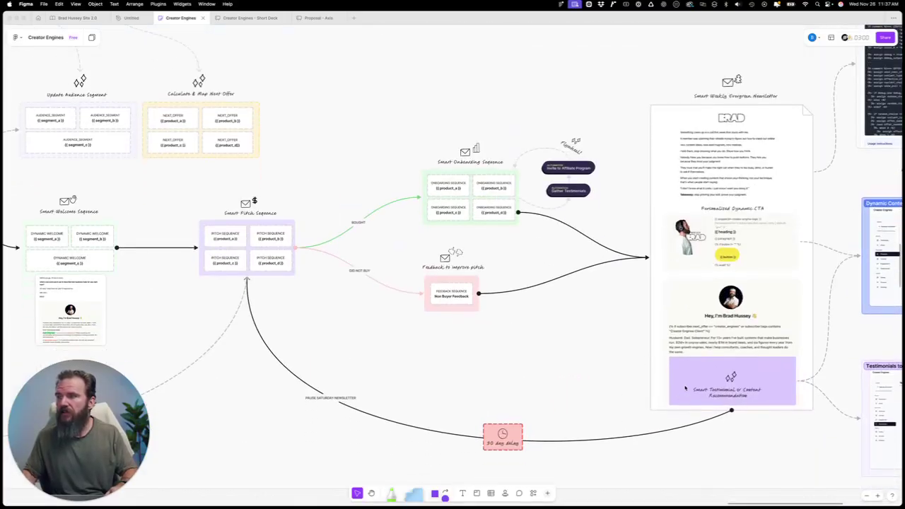
scroll(524, 442, "down", 3)
scroll(519, 442, "up", 5)
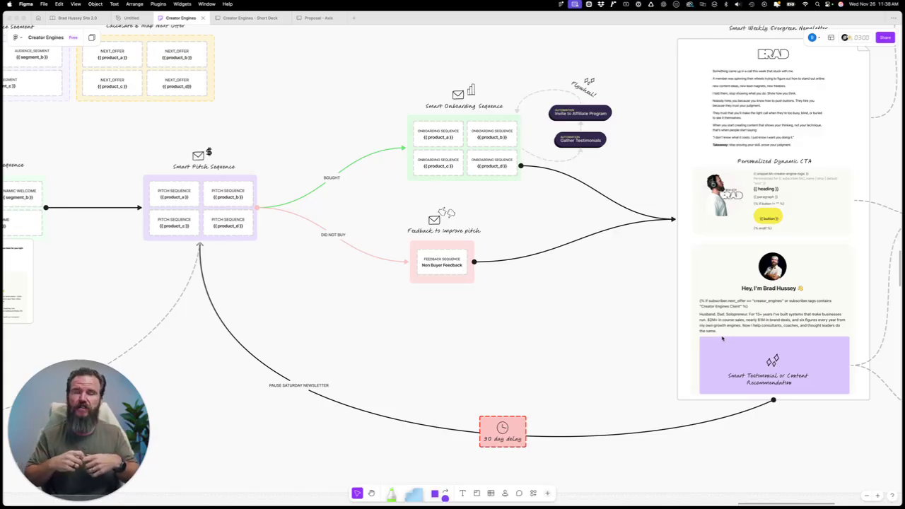
scroll(722, 339, "down", 5)
scroll(705, 311, "up", 1)
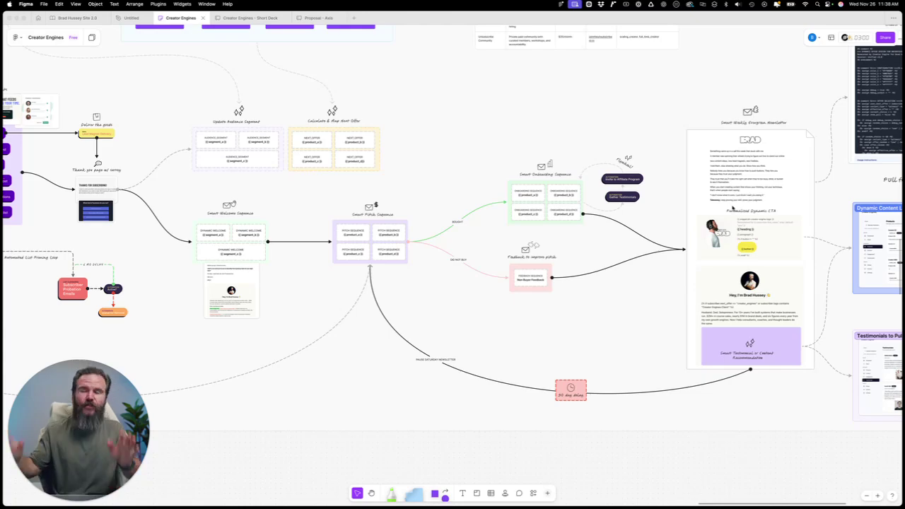
scroll(579, 209, "down", 10)
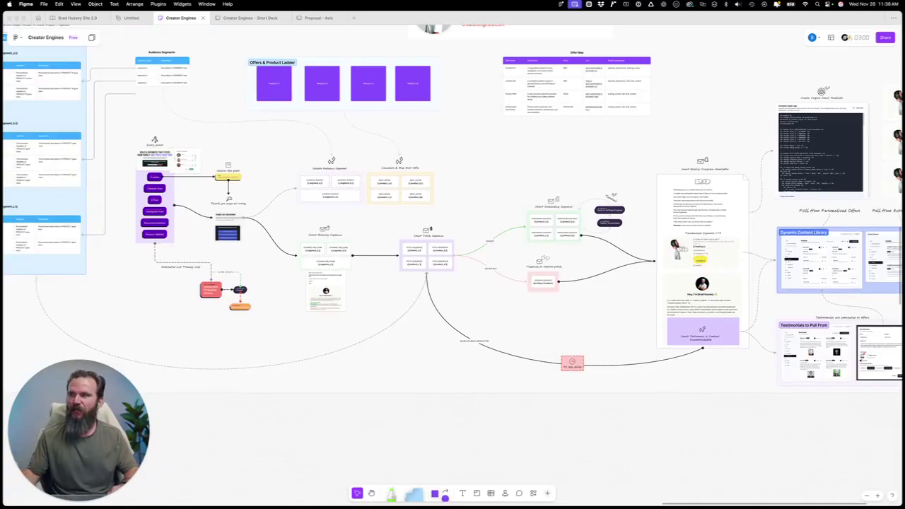
Switch to Kit's Visual Automations page in Safari and skim through the list of automations
key("super+Tab")
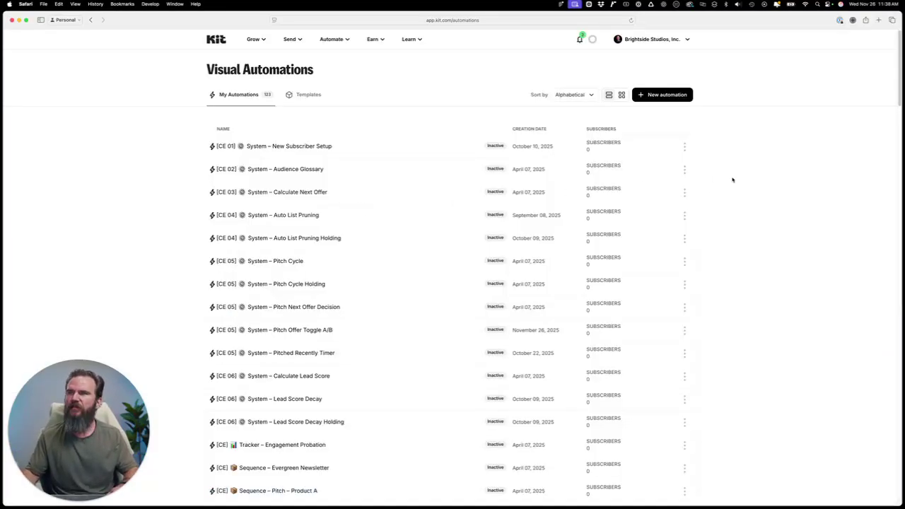
scroll(445, 265, "down", 20)
scroll(499, 247, "up", 20)
scroll(499, 247, "up", 5)
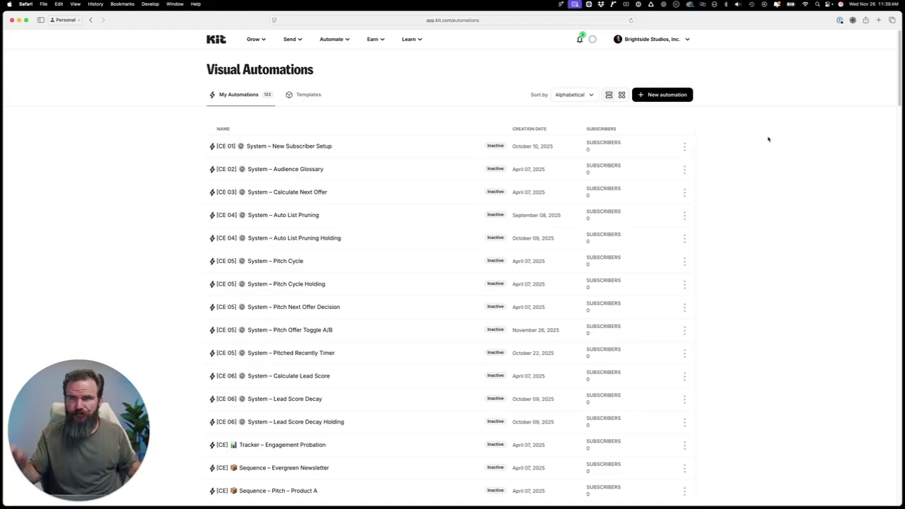
scroll(772, 234, "down", 1)
scroll(771, 234, "up", 1)
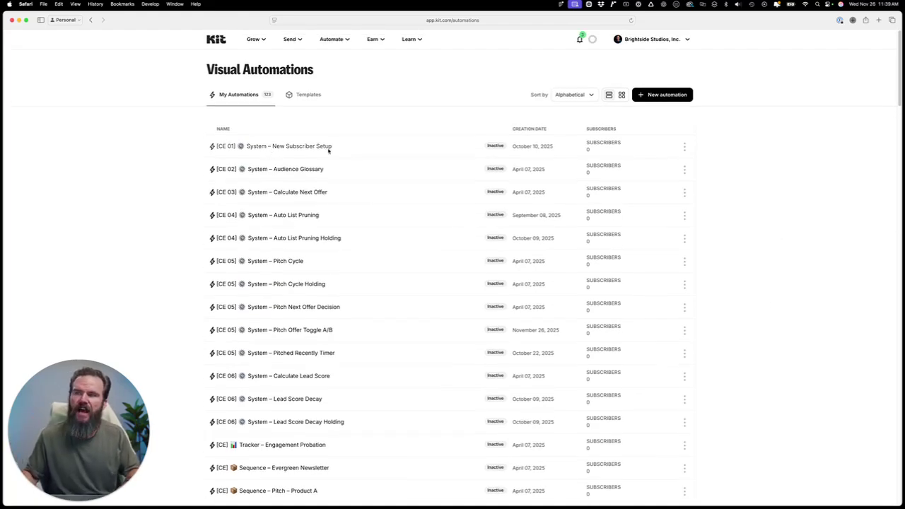
Review the Creator Engine system, tracker, sequence and entry automations marked [CE] in the list
scroll(272, 148, "down", 1)
scroll(254, 200, "down", 1)
scroll(252, 333, "down", 4)
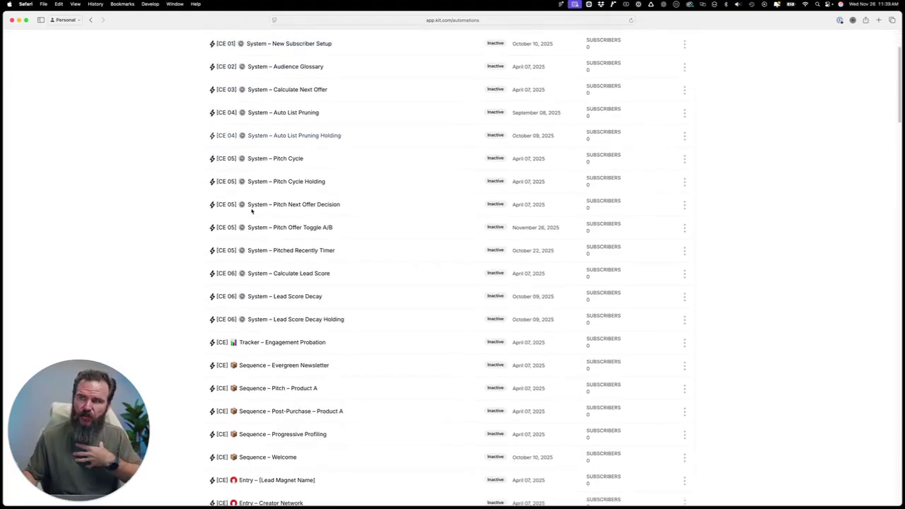
scroll(256, 345, "down", 4)
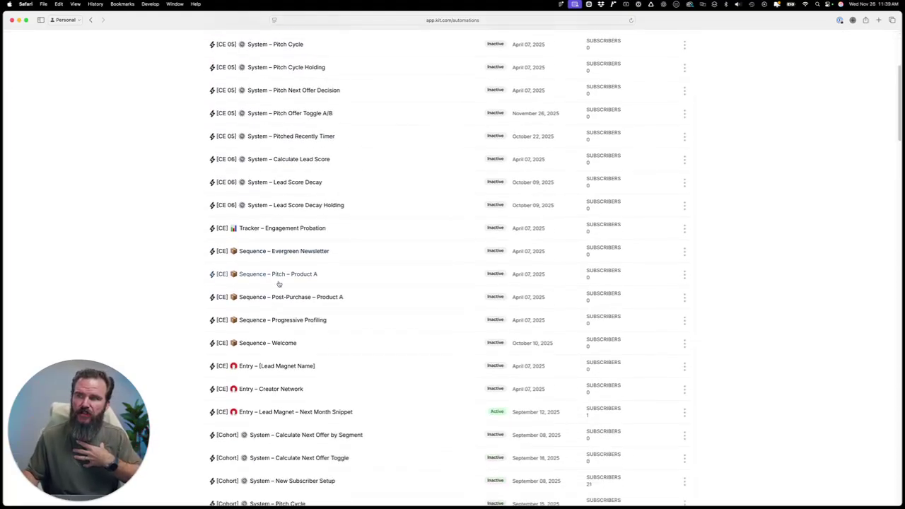
scroll(259, 326, "down", 5)
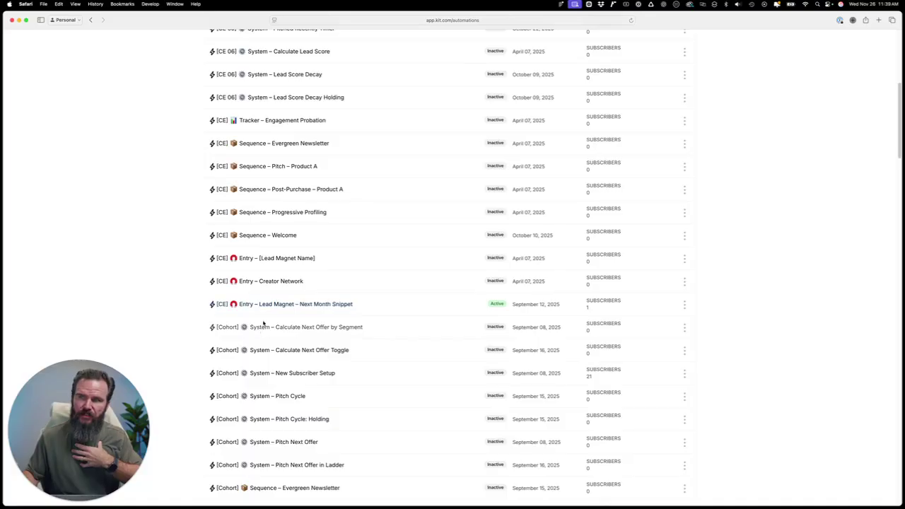
scroll(263, 322, "up", 10)
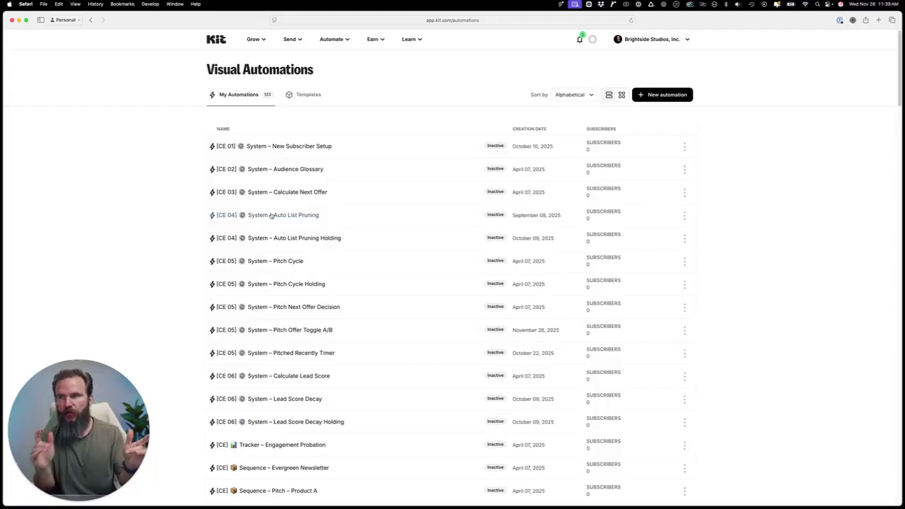
scroll(319, 247, "down", 2)
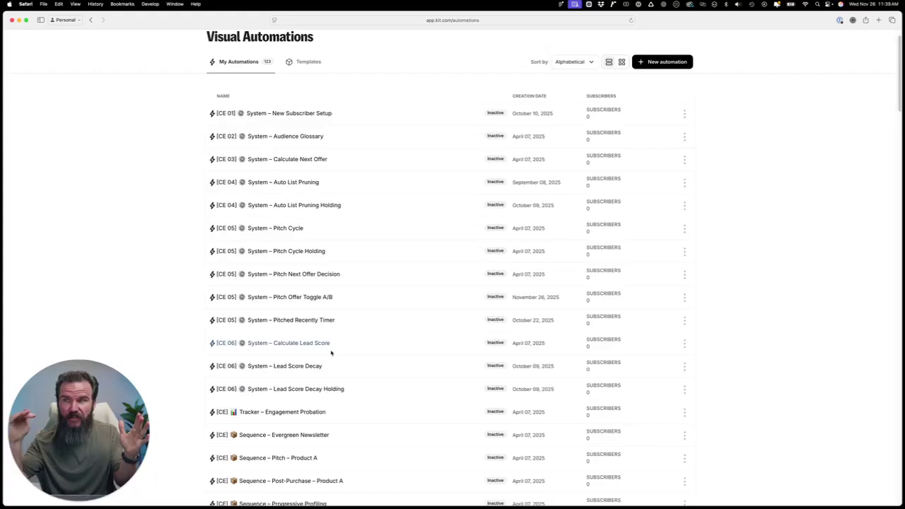
scroll(329, 350, "down", 5)
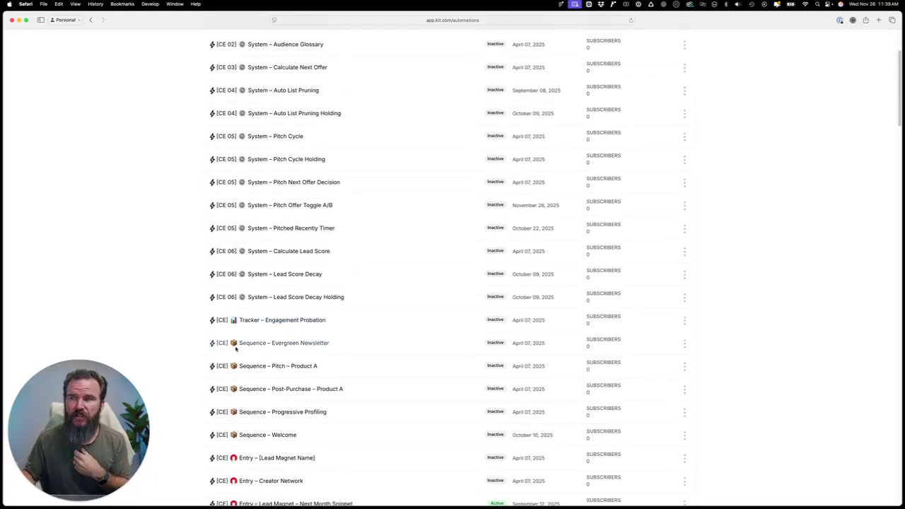
Enlarge the automations page and go through the Sequence and Entry automations, from Evergreen Newsletter to Lead Magnet – Next Month Snippet
scroll(236, 348, "down", 1)
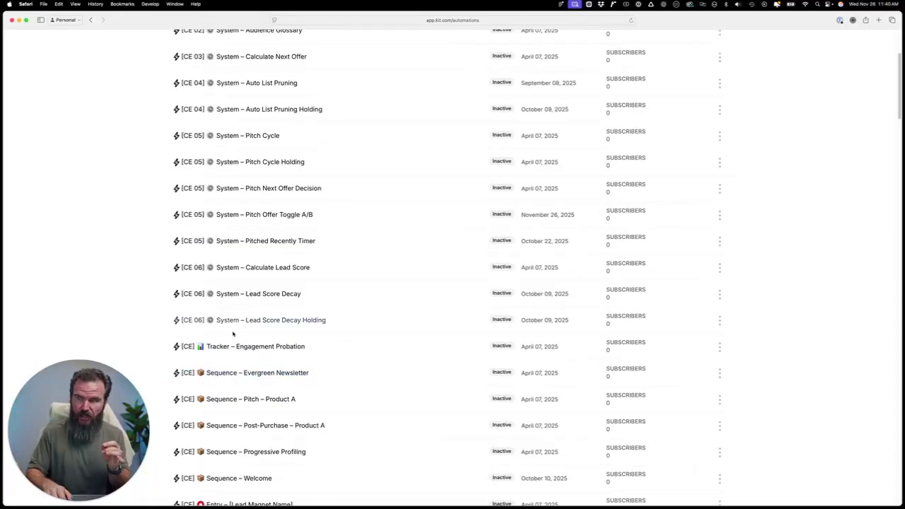
key("super+equal")
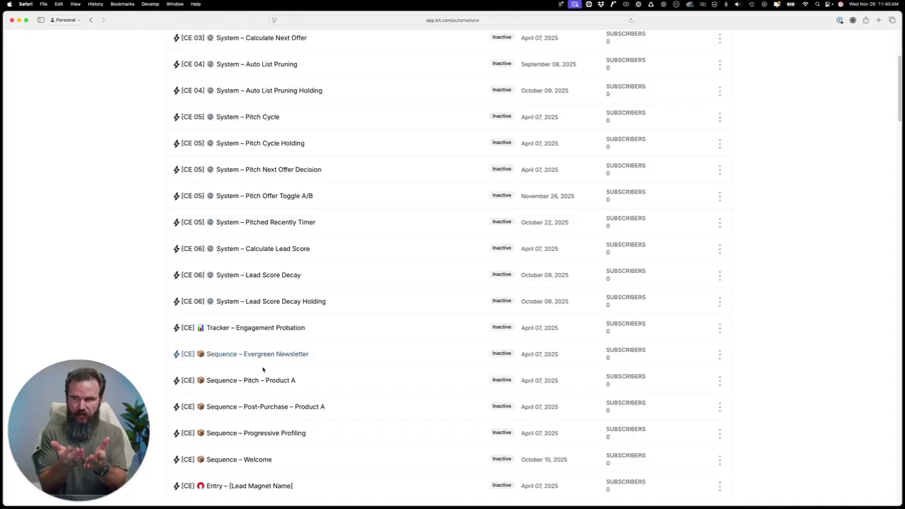
scroll(263, 369, "down", 1)
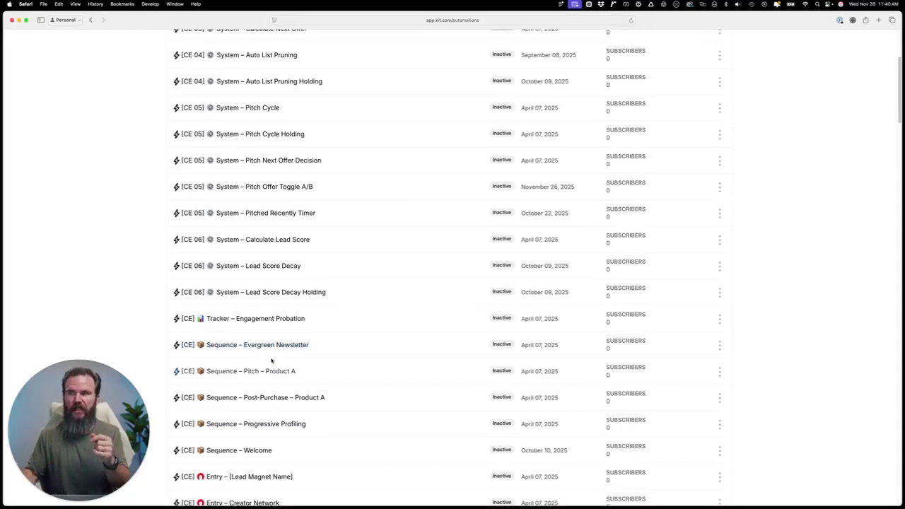
scroll(273, 362, "down", 1)
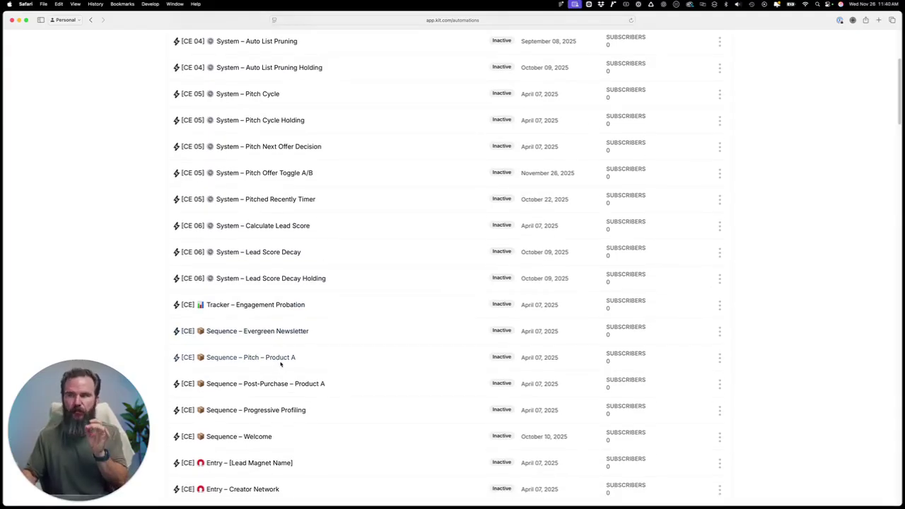
scroll(283, 359, "down", 1)
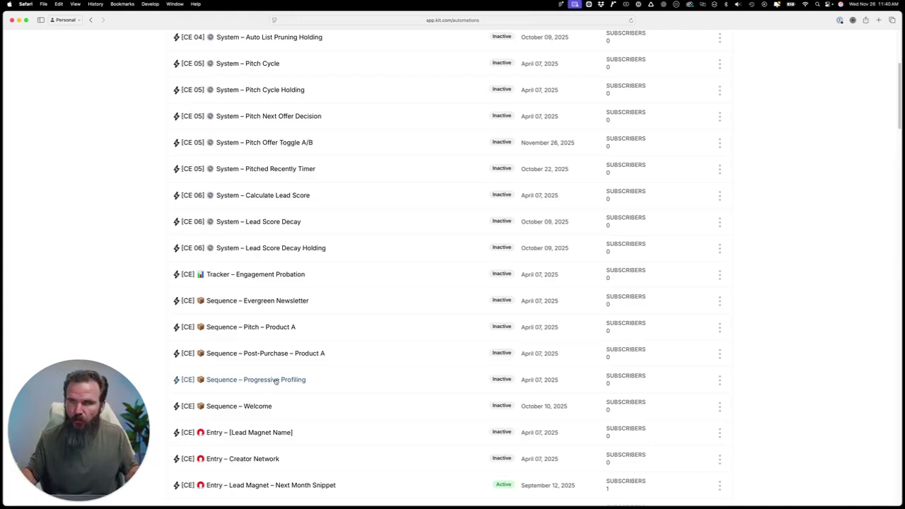
scroll(290, 406, "down", 1)
scroll(287, 396, "down", 1)
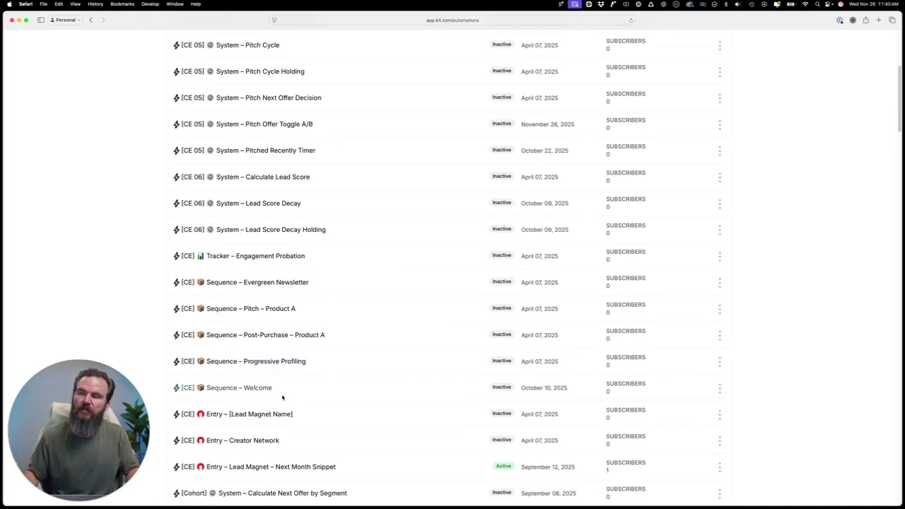
scroll(276, 393, "down", 3)
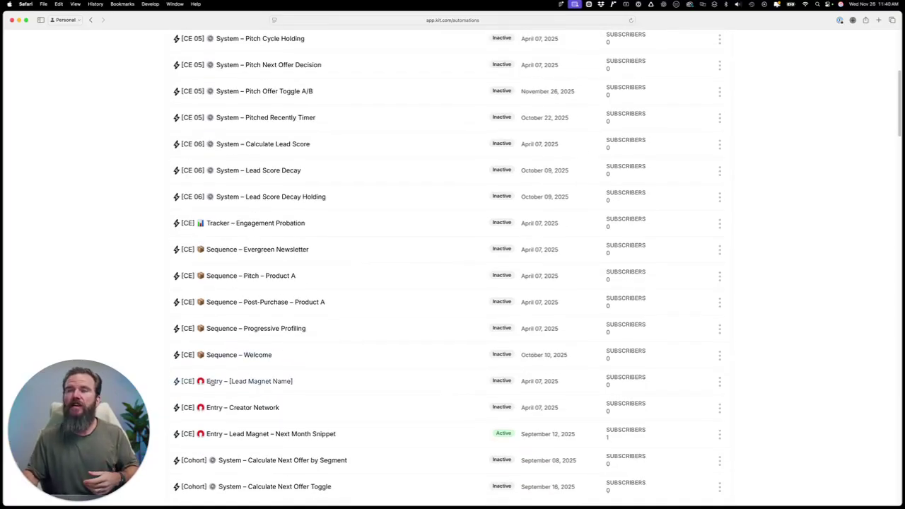
scroll(261, 396, "down", 1)
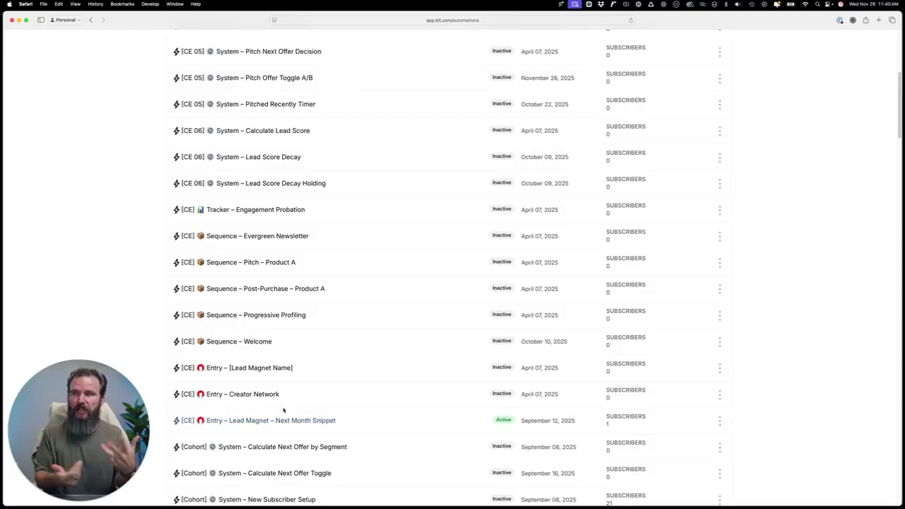
scroll(318, 360, "down", 1)
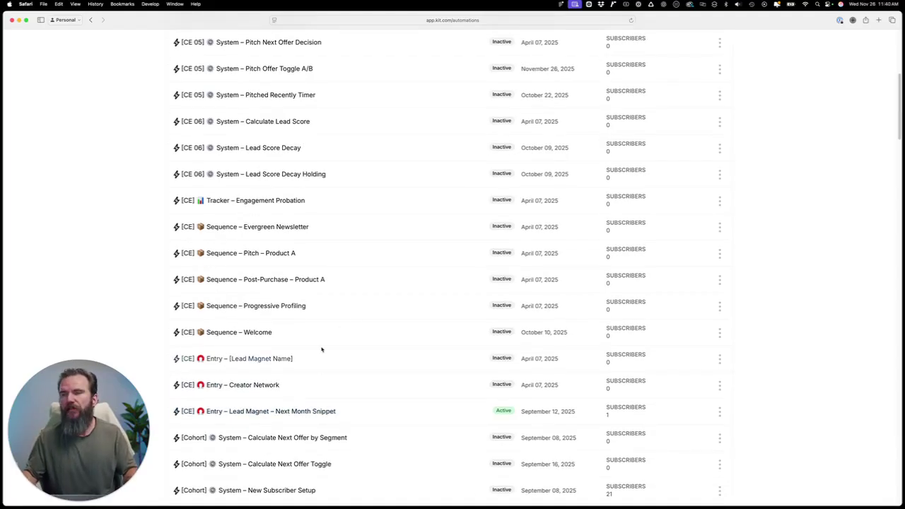
scroll(321, 349, "up", 5)
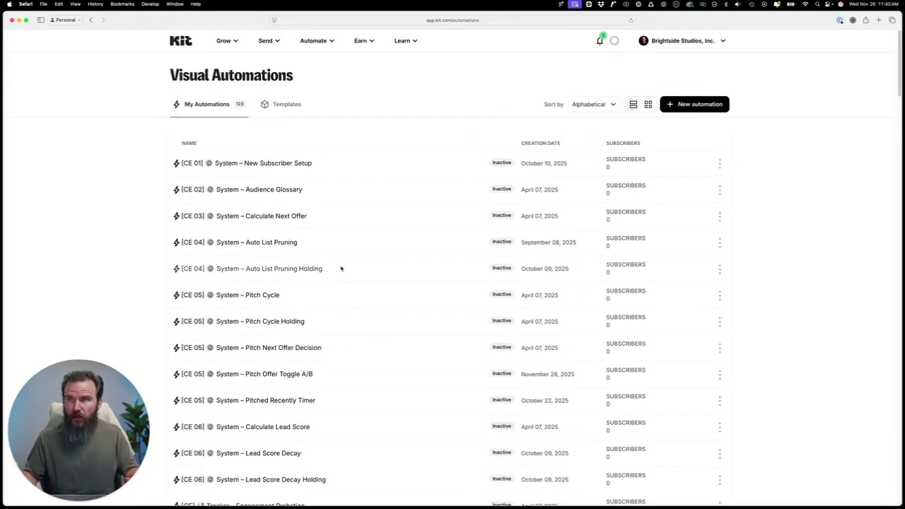
scroll(354, 311, "down", 10)
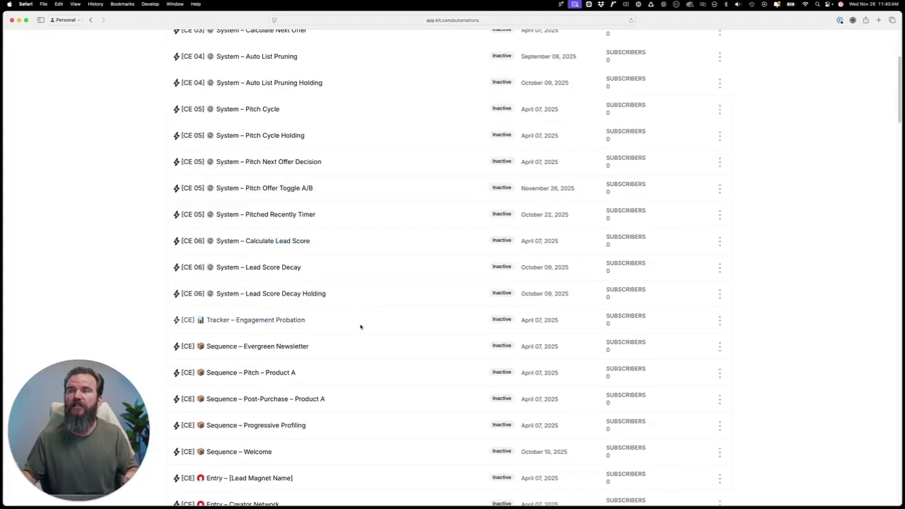
Open the [CE 01] System – New Subscriber Setup automation and examine its entry triggers, completed-tag check and first flag steps
scroll(362, 330, "up", 10)
left_click(441, 220)
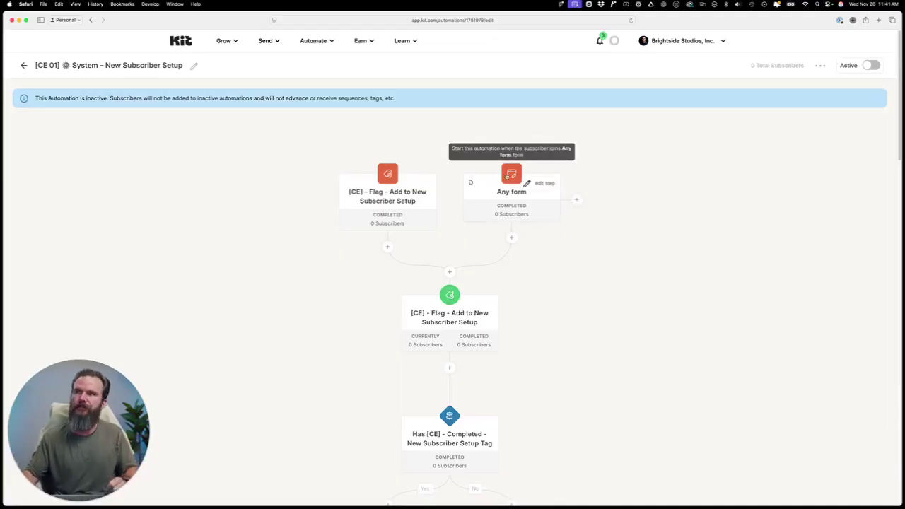
scroll(598, 264, "down", 1)
scroll(603, 220, "down", 10)
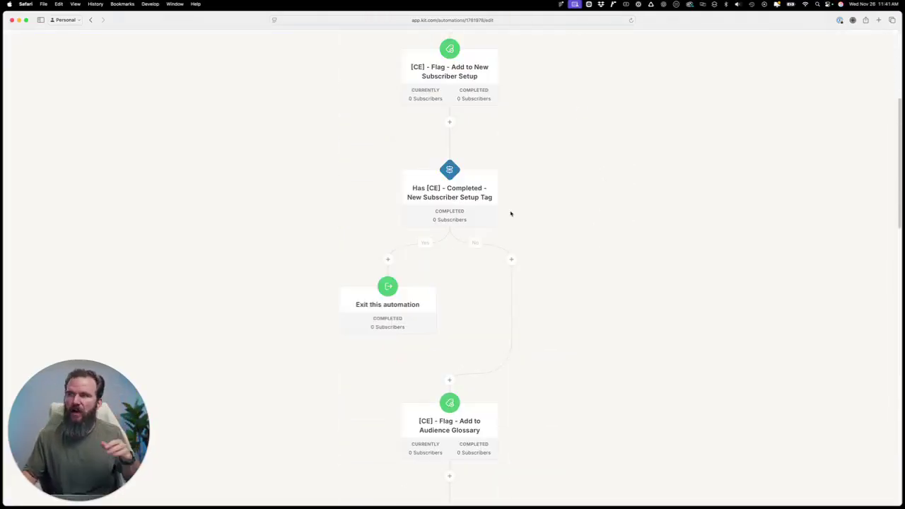
scroll(629, 198, "down", 3)
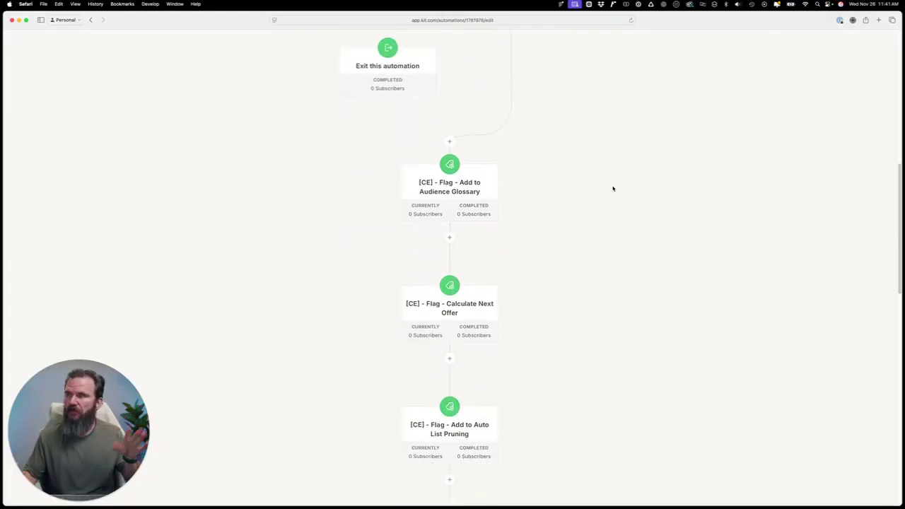
scroll(461, 330, "down", 4)
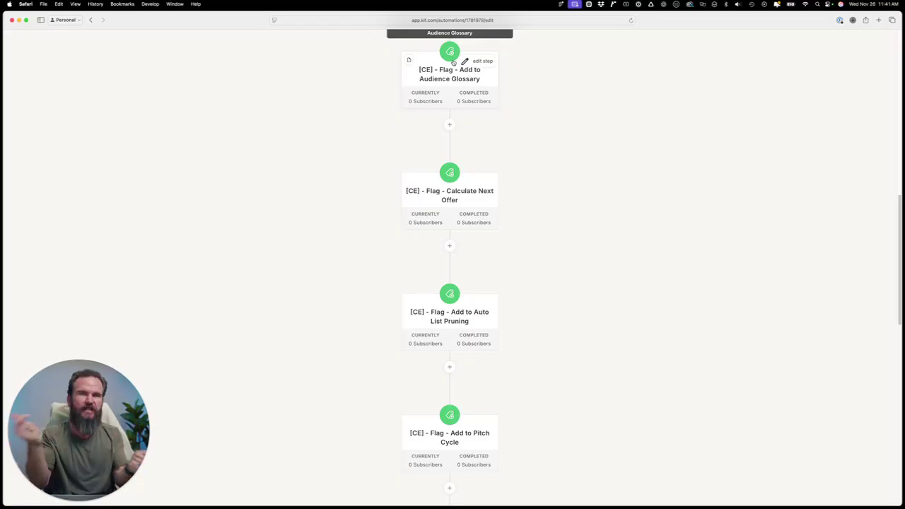
scroll(570, 261, "down", 1)
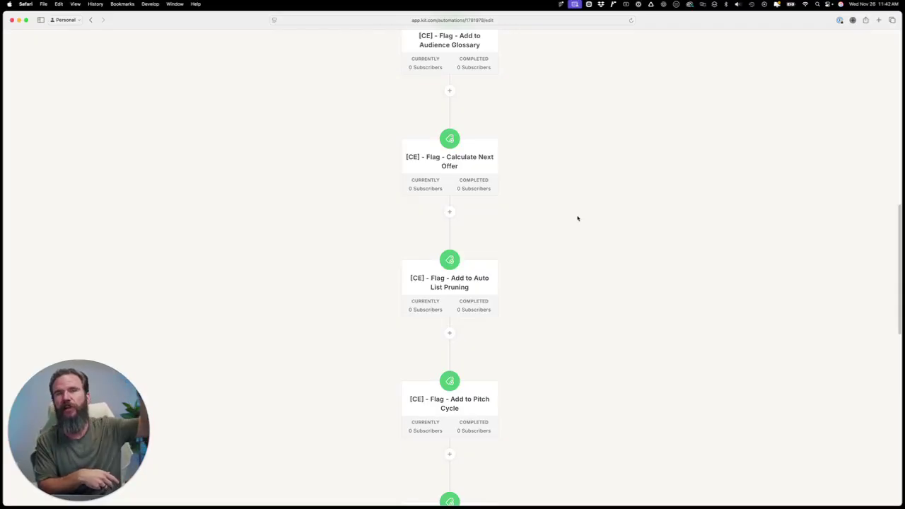
scroll(578, 219, "down", 3)
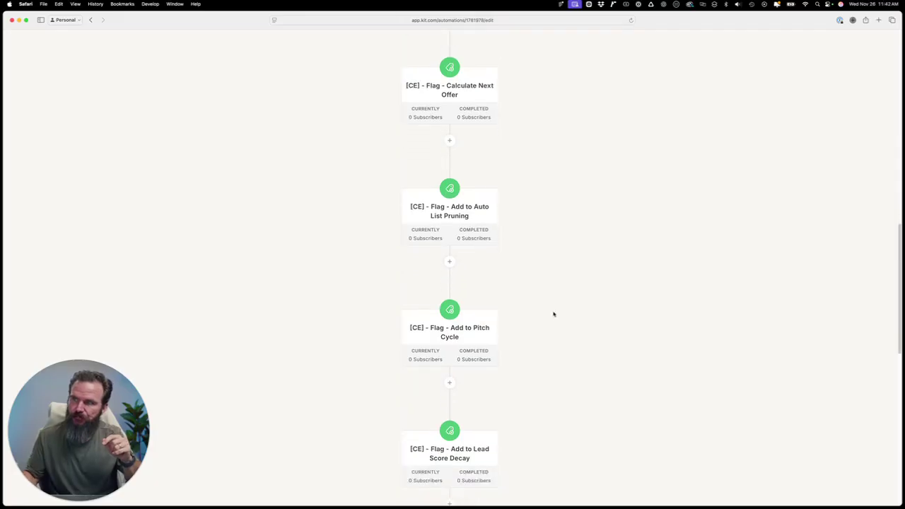
Examine the rest of New Subscriber Setup, from the Pitch Cycle flag through the lead_score and pitch_count steps to the completed tag
mouse_move(456, 292)
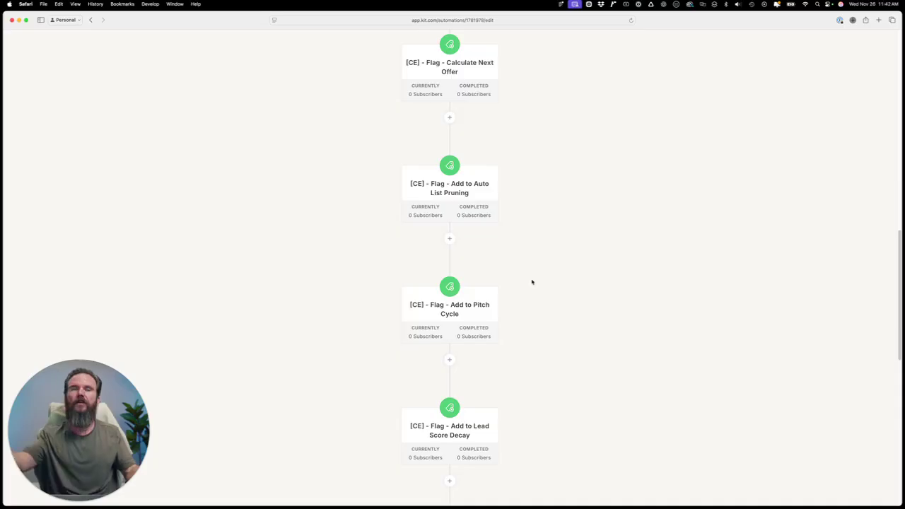
scroll(532, 281, "down", 1)
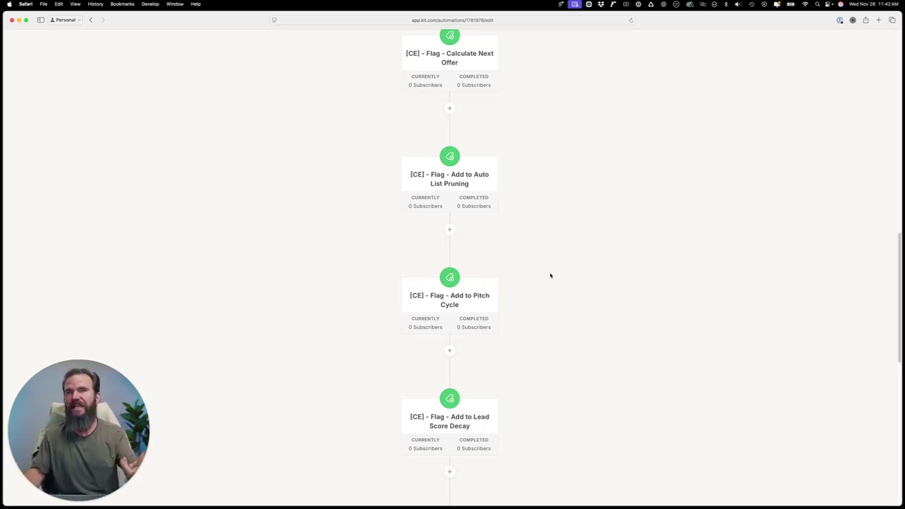
scroll(558, 295, "down", 5)
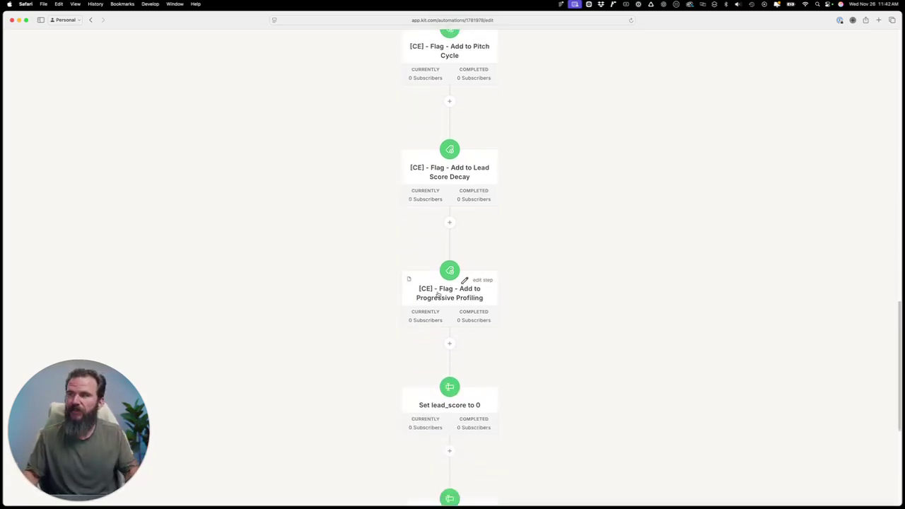
scroll(483, 303, "up", 9)
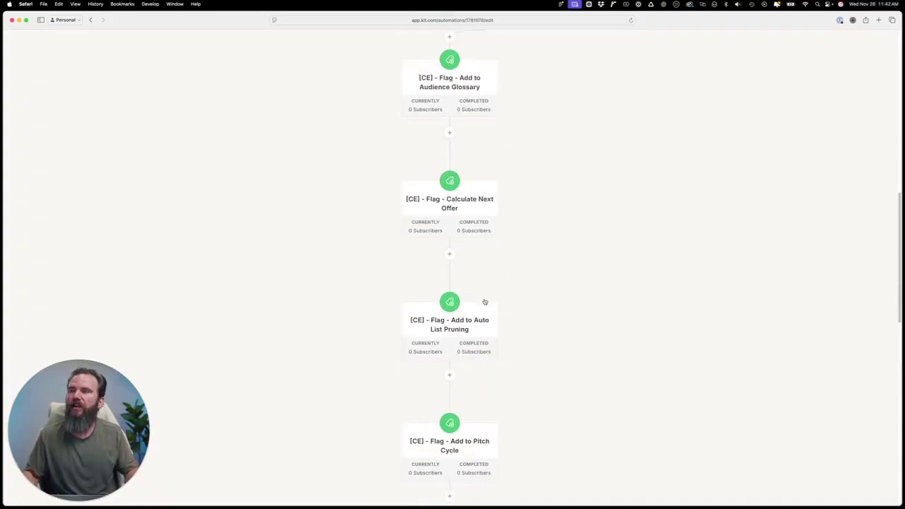
scroll(507, 318, "down", 10)
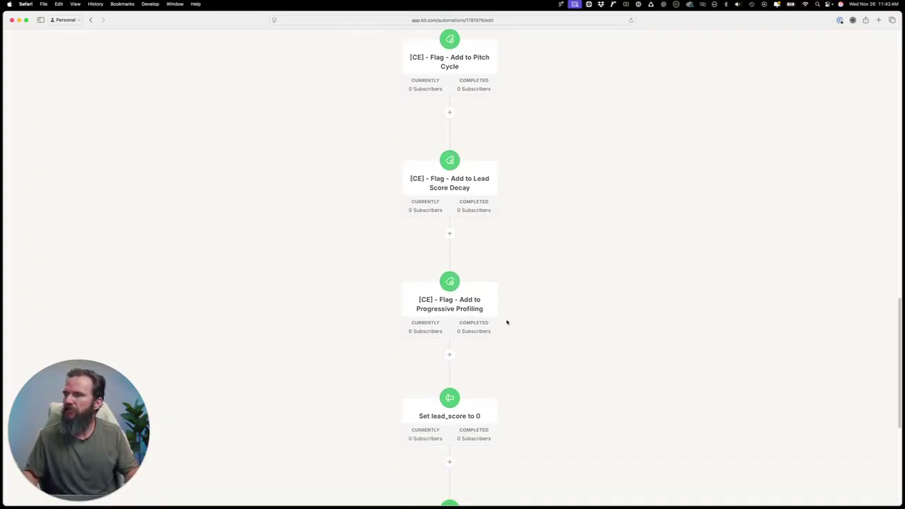
scroll(467, 317, "down", 1)
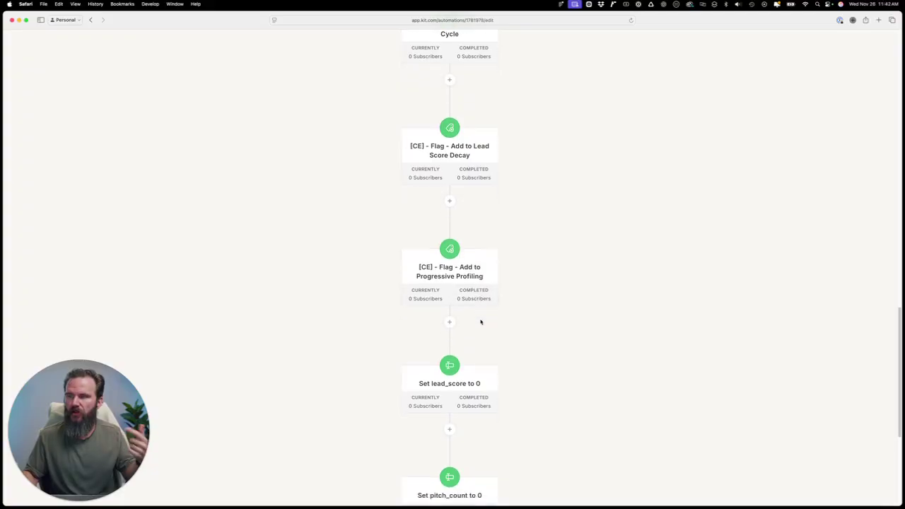
scroll(487, 317, "down", 3)
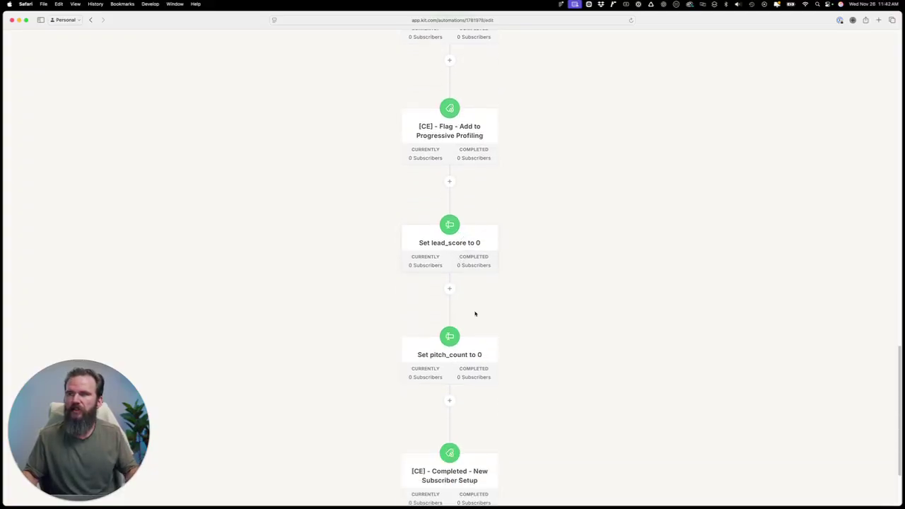
scroll(464, 332, "down", 2)
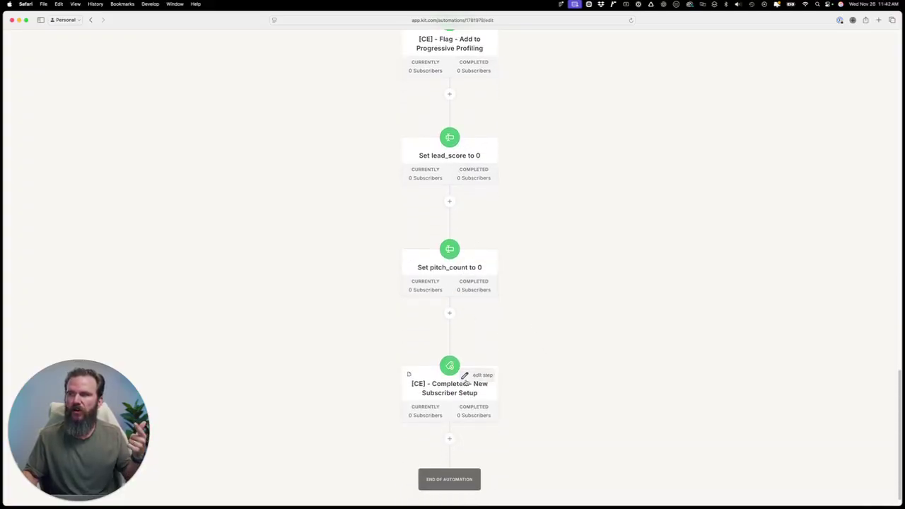
Return to the automations list and open [CE 02] System – Audience Glossary to view its flag and audience_segment entry triggers
key("super+bracketleft")
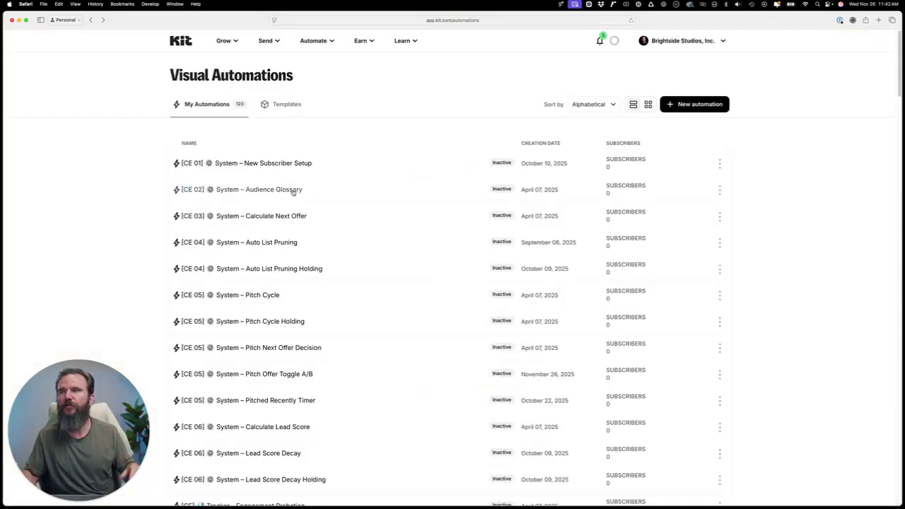
left_click(281, 191)
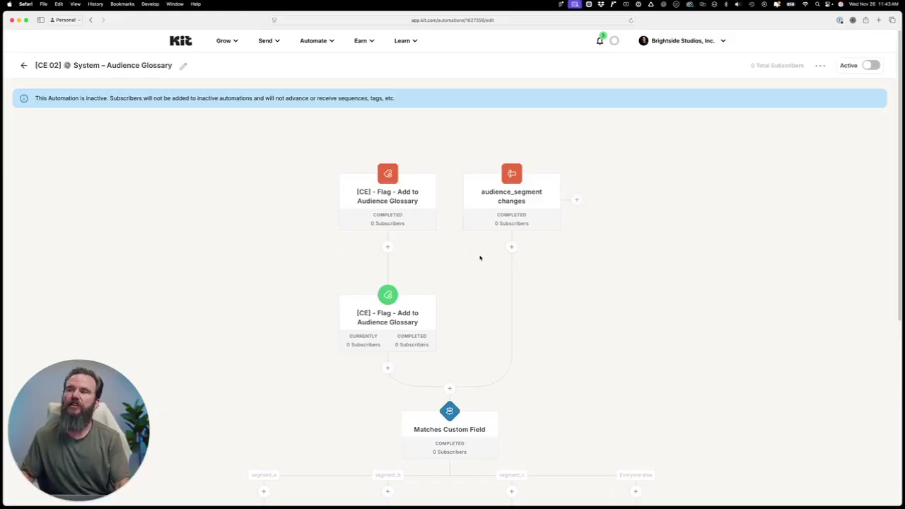
scroll(578, 271, "down", 1)
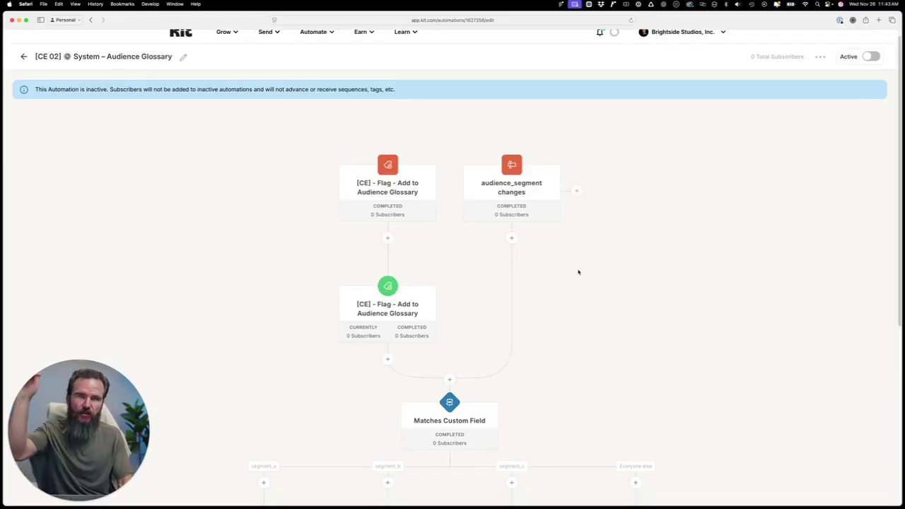
scroll(573, 267, "down", 2)
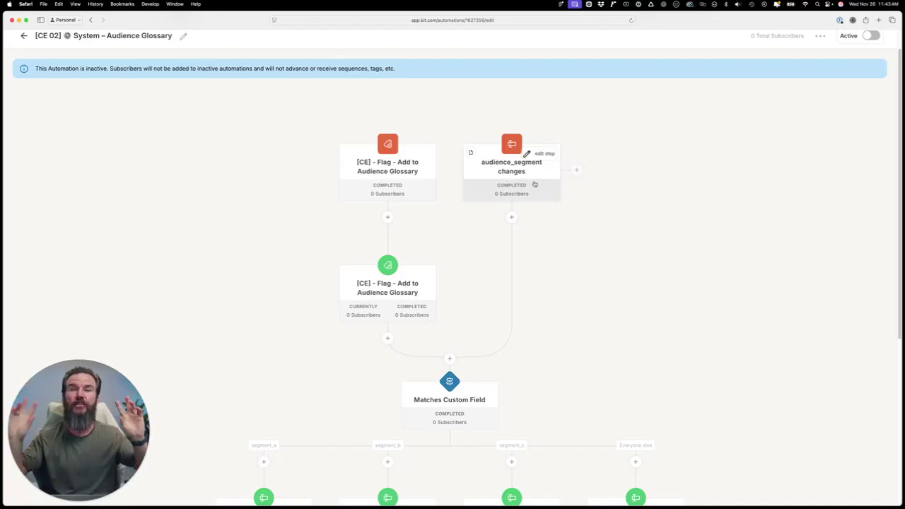
Examine the Matches Custom Field branches for segment_a, segment_b, segment_c and everyone else, including their ident_plural and ident_singular steps
scroll(535, 184, "down", 5)
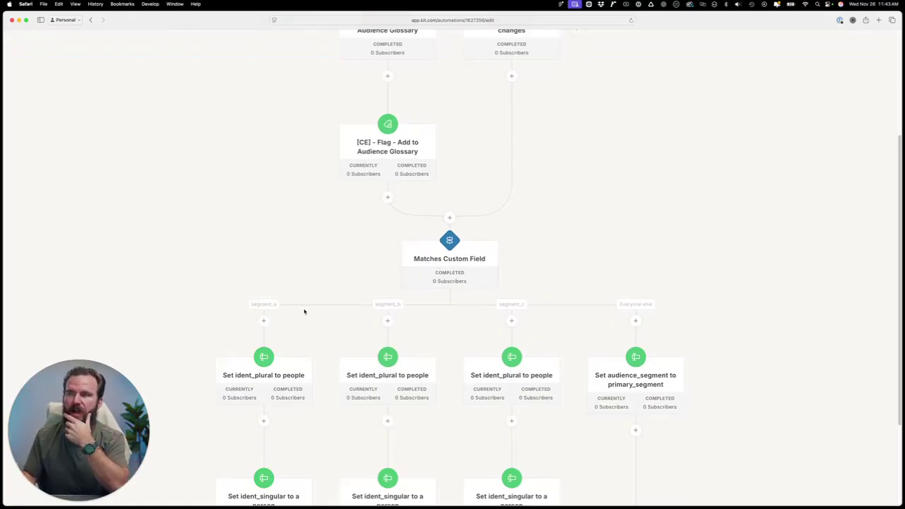
scroll(530, 325, "down", 3)
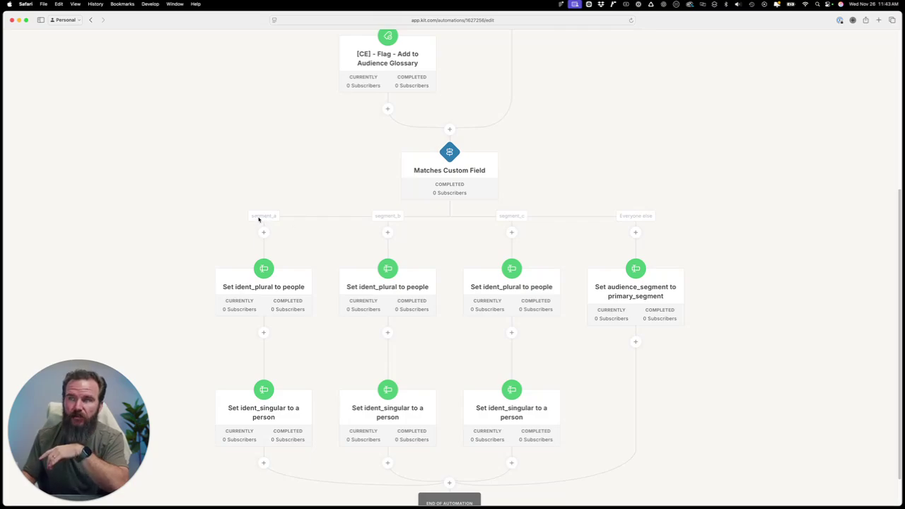
scroll(260, 240, "down", 1)
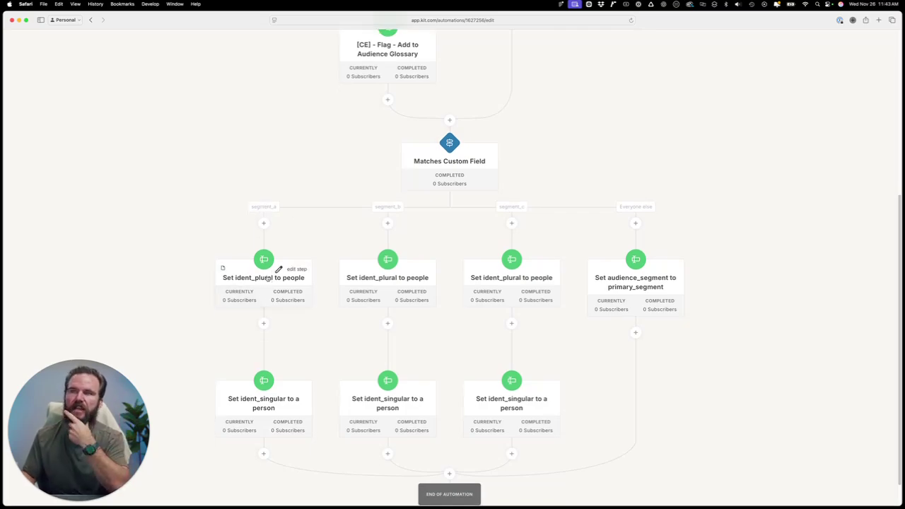
scroll(257, 280, "down", 2)
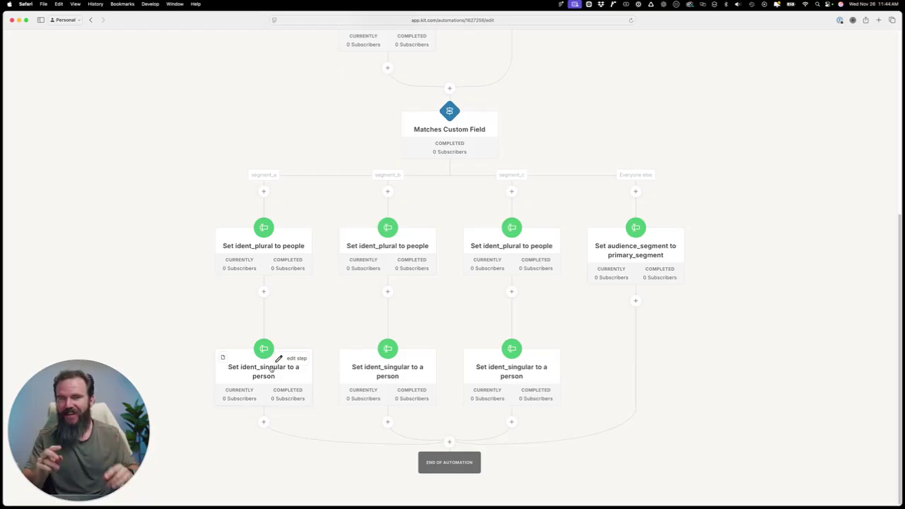
mouse_move(295, 361)
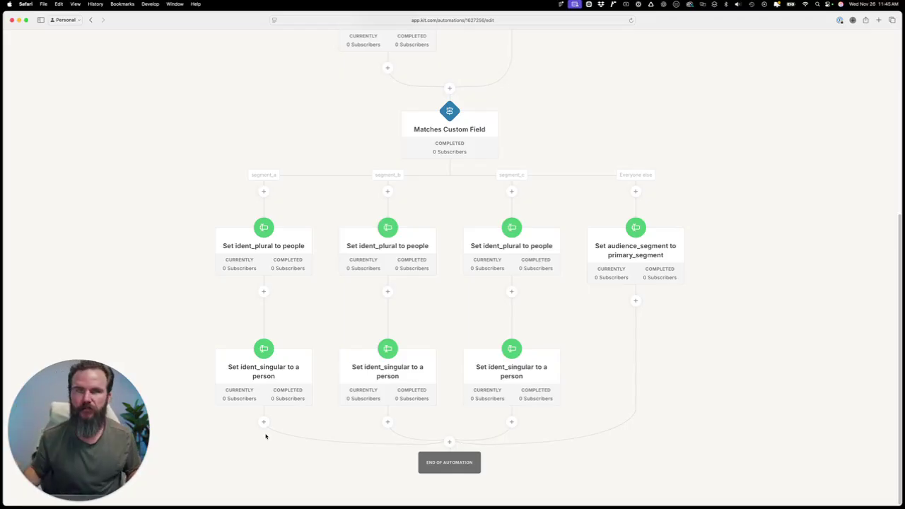
mouse_move(504, 382)
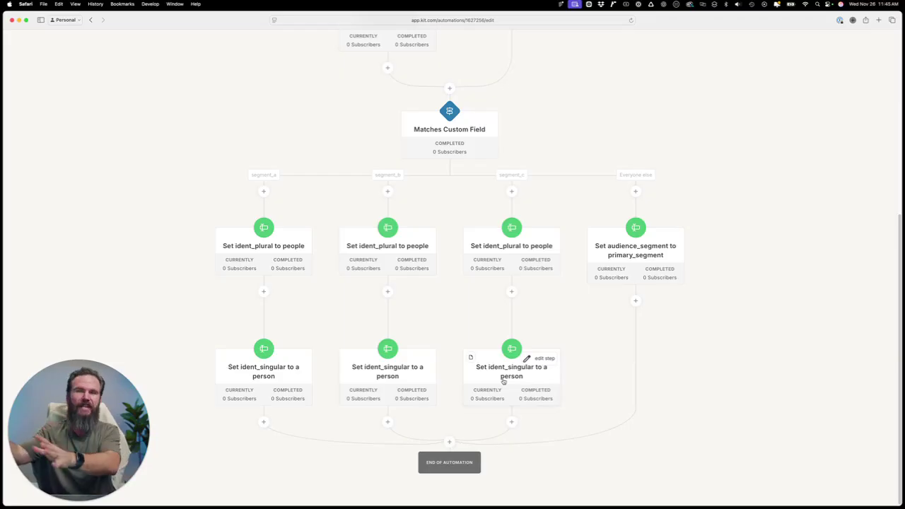
Inspect the custom field settings of the segment_a ident_plural step, then close them without changes
left_click(262, 252)
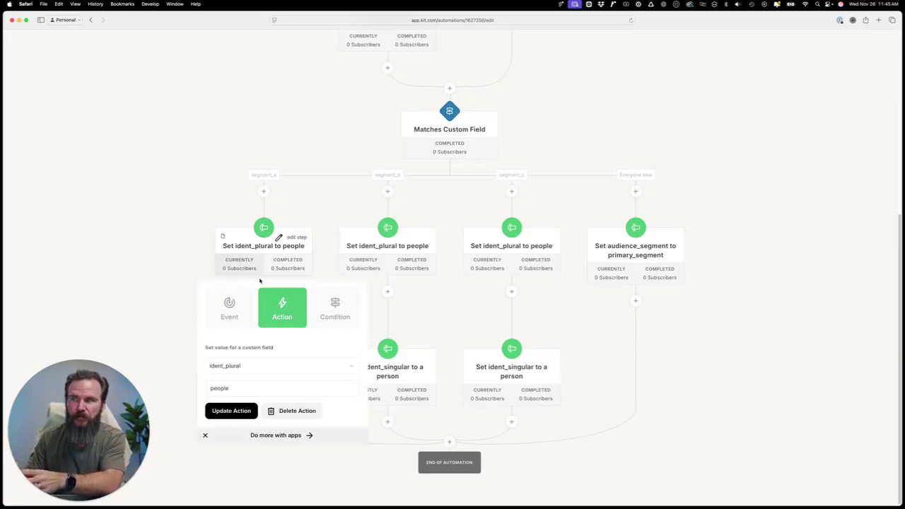
left_click(149, 291)
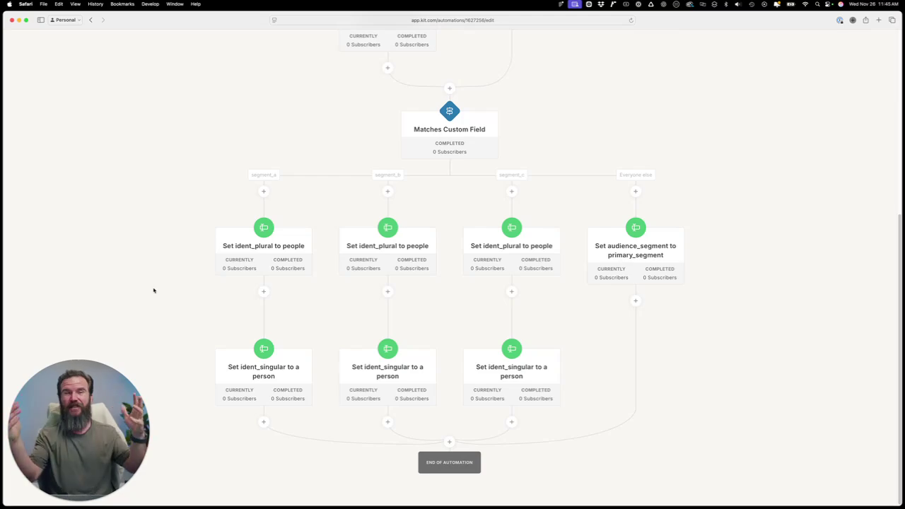
scroll(151, 289, "up", 5)
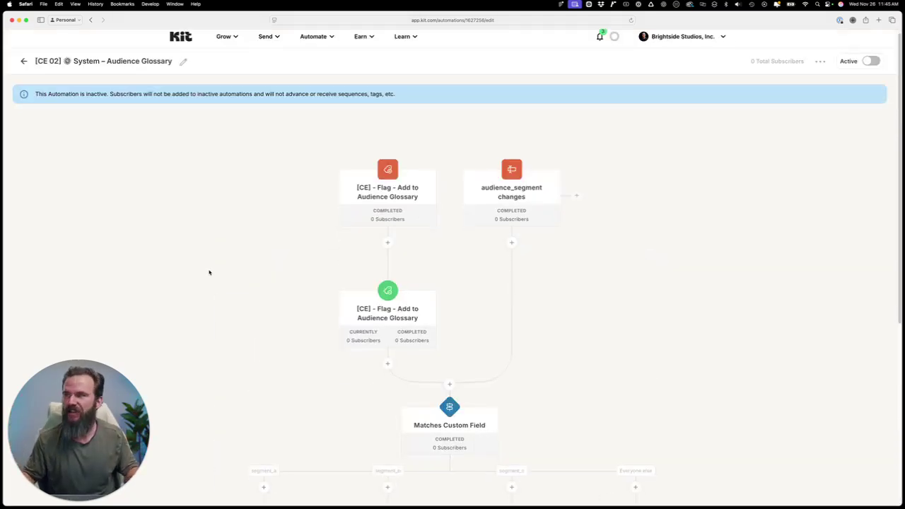
Return to the automations list and open [CE 03] System – Calculate Next Offer to view its entry triggers and pitch_count step
key("super+bracketleft")
left_click(317, 217)
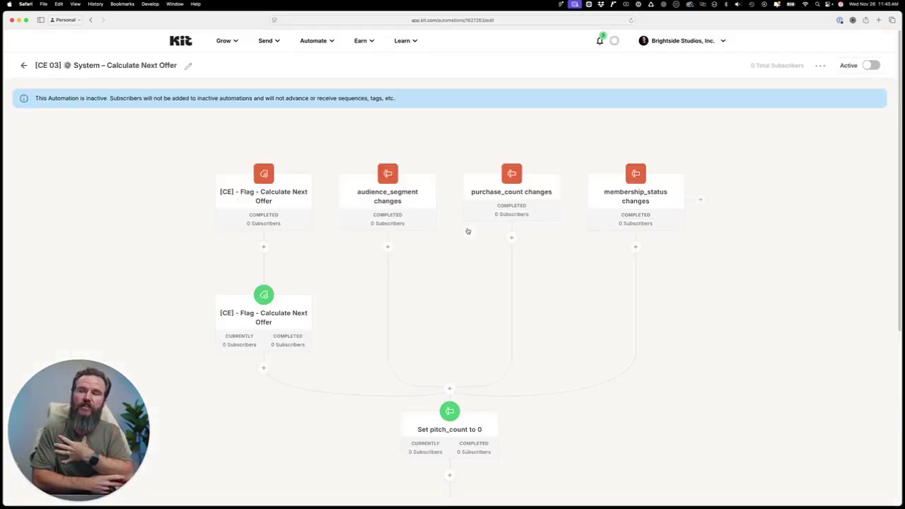
scroll(456, 226, "down", 1)
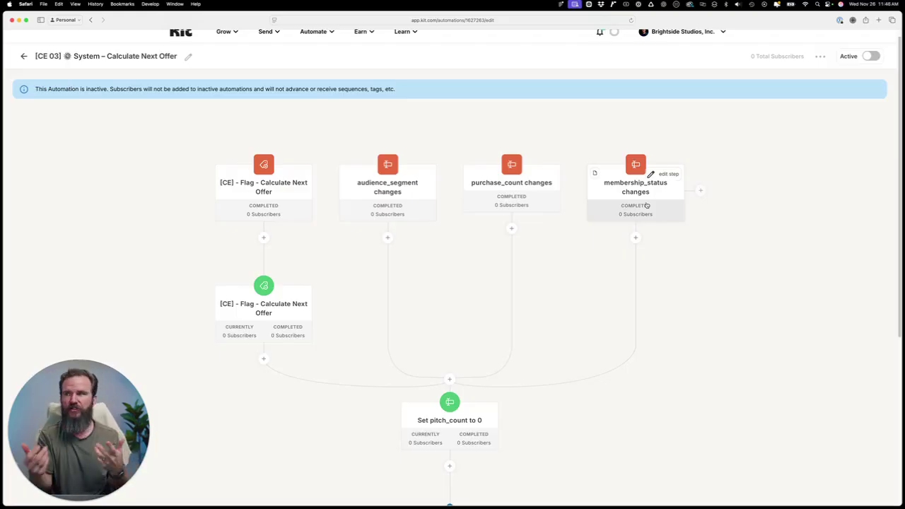
scroll(646, 276, "down", 5)
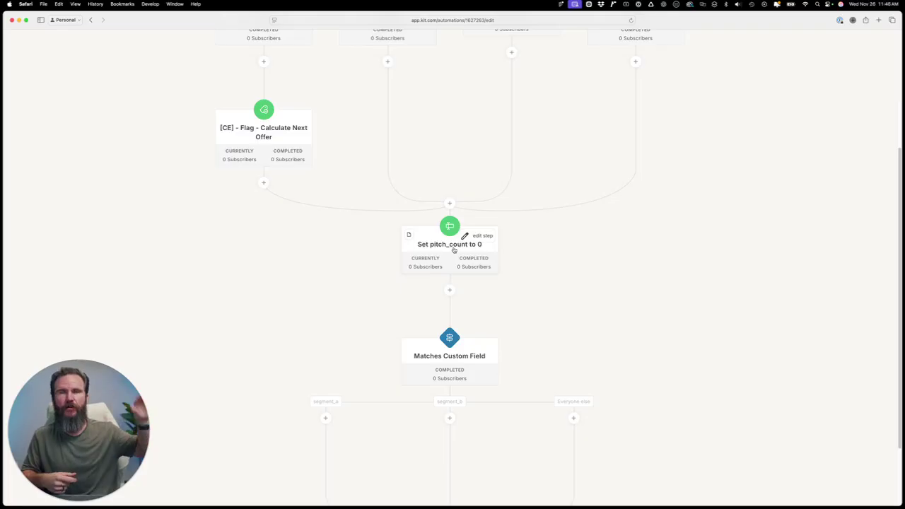
Inspect the Matches Custom Field condition on audience_segment in Calculate Next Offer, then close its settings
scroll(454, 250, "down", 3)
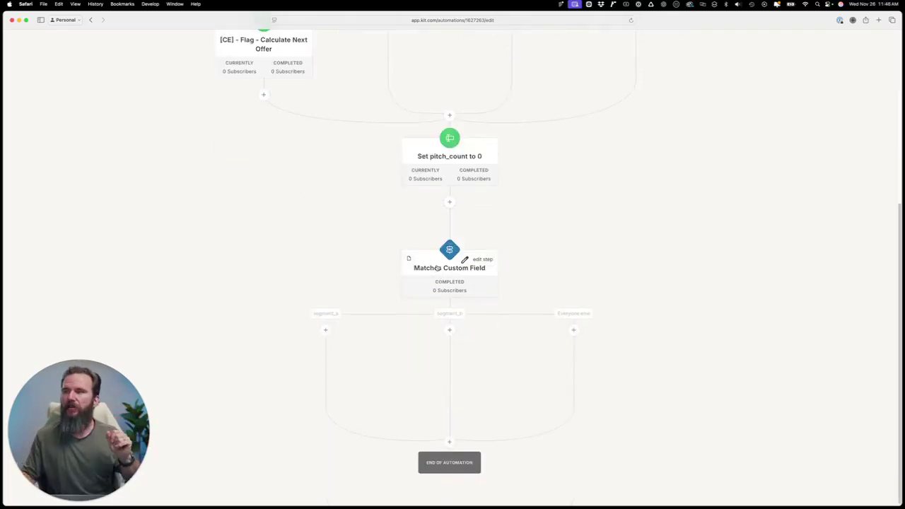
left_click(440, 268)
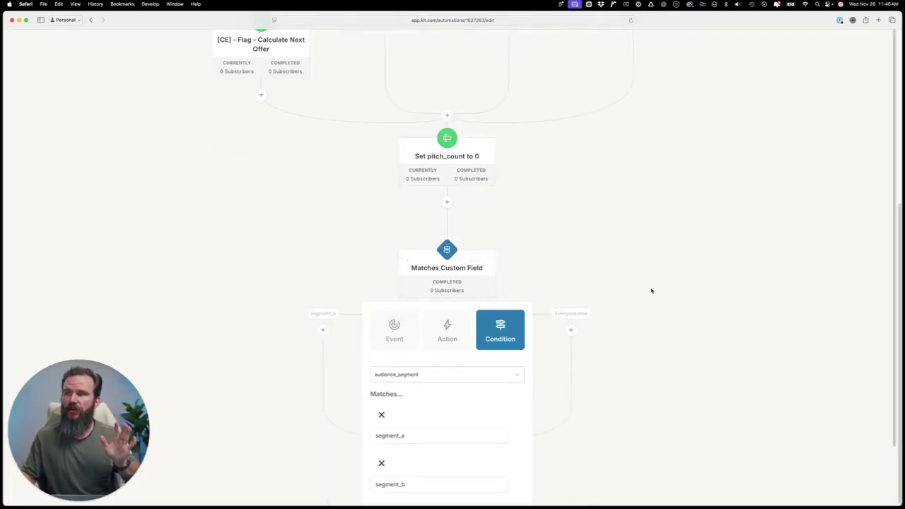
scroll(644, 306, "down", 2)
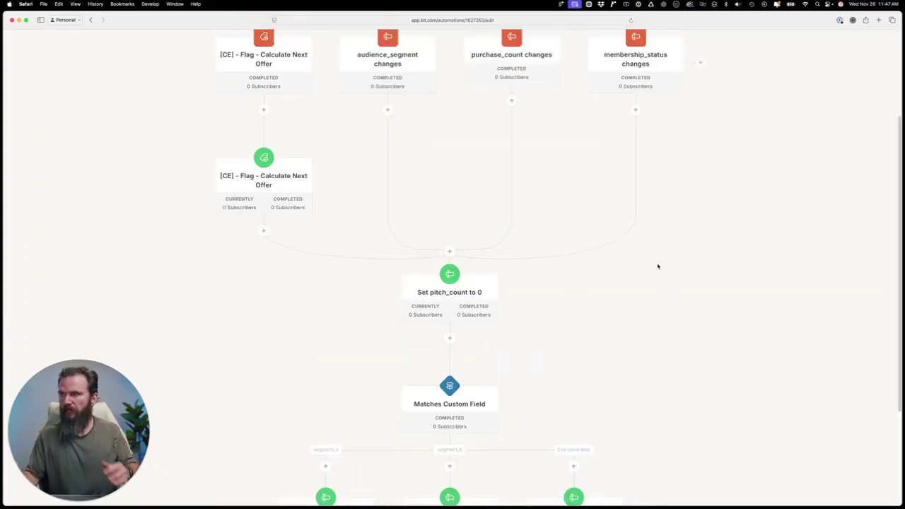
Examine how Calculate Next Offer runs from its entry triggers through the segment branches to the product_a, product_b and product_c next_offer steps
scroll(657, 262, "down", 3)
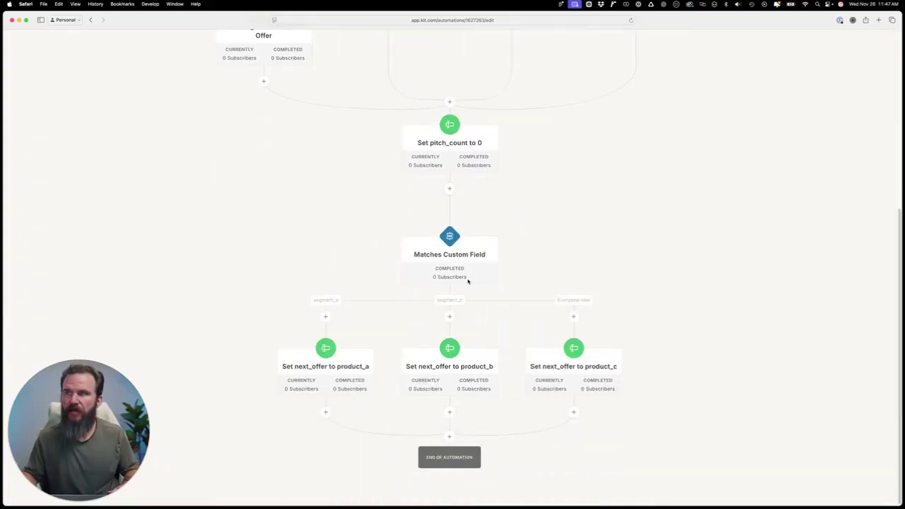
scroll(480, 244, "up", 10)
scroll(481, 394, "down", 8)
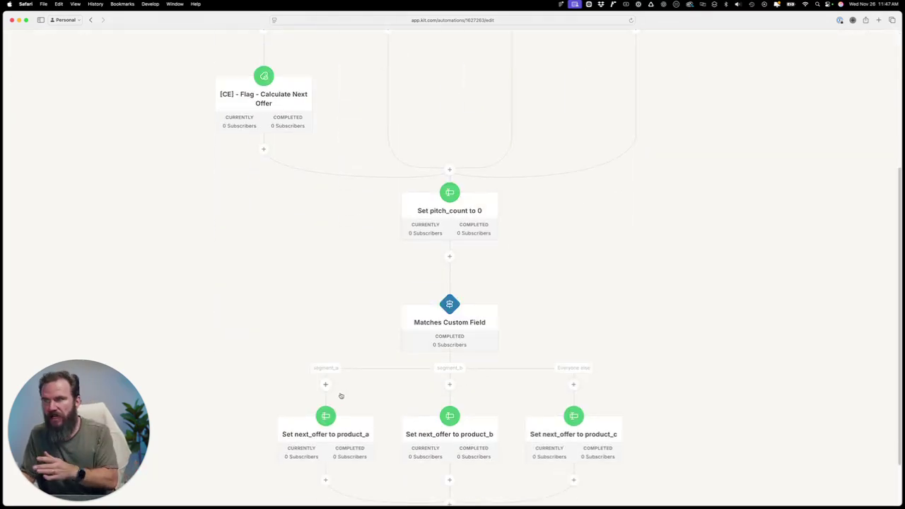
scroll(433, 376, "up", 8)
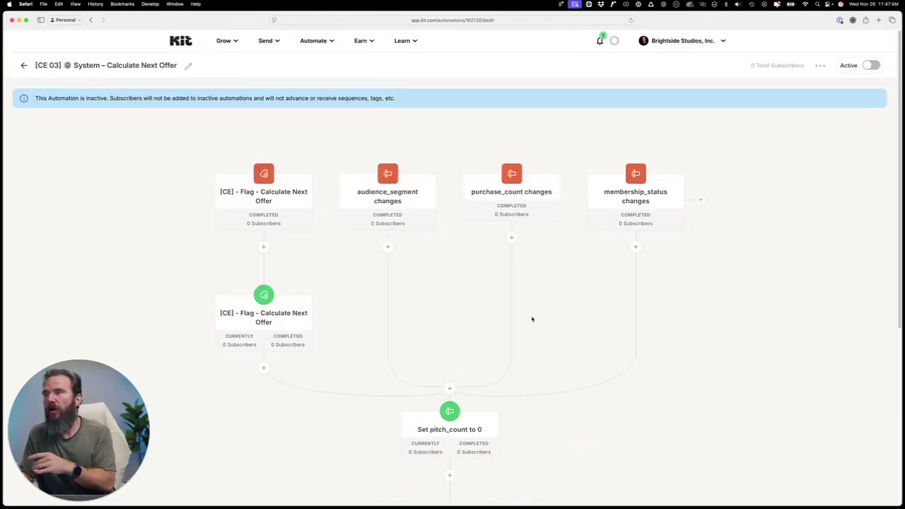
scroll(531, 322, "down", 8)
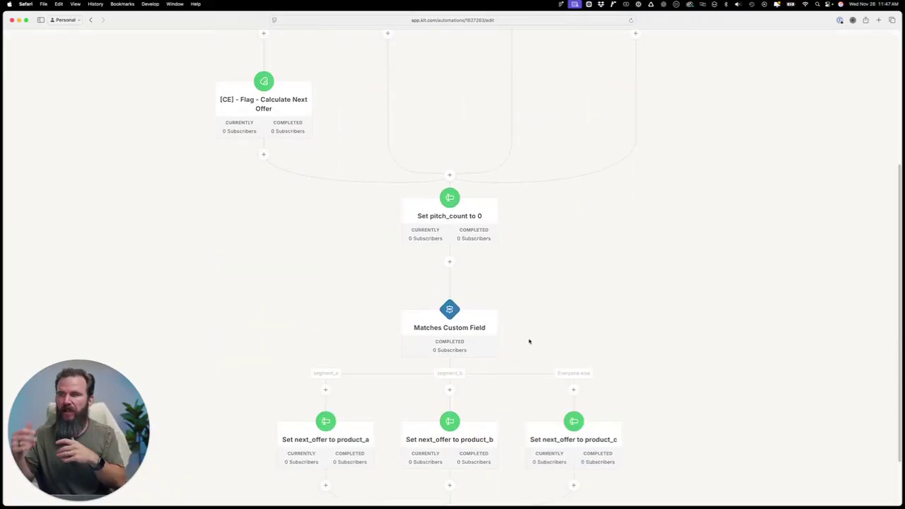
scroll(538, 341, "down", 3)
scroll(552, 343, "up", 10)
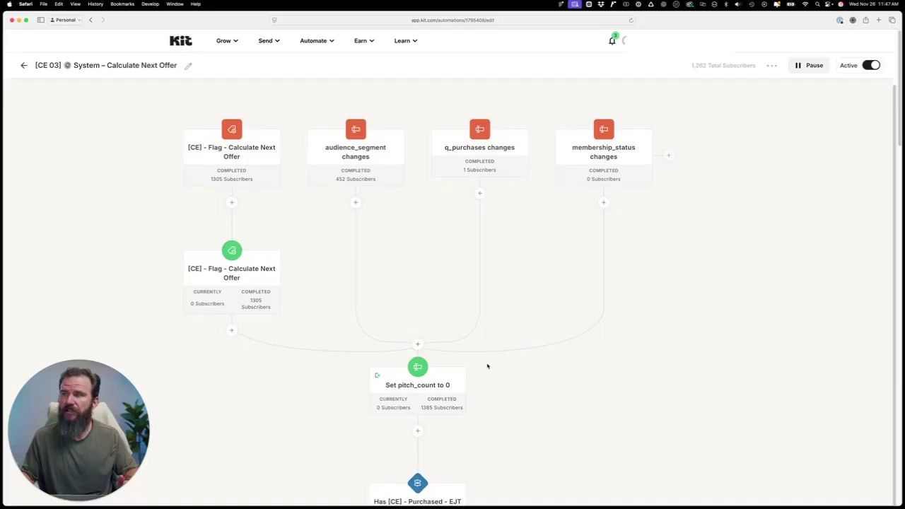
Examine the purchase-tag checks in the active Calculate Next Offer automation, from EJT Cohort to Becoming One Cohort, with their next_offer steps
left_click_drag(901, 134, 743, 186)
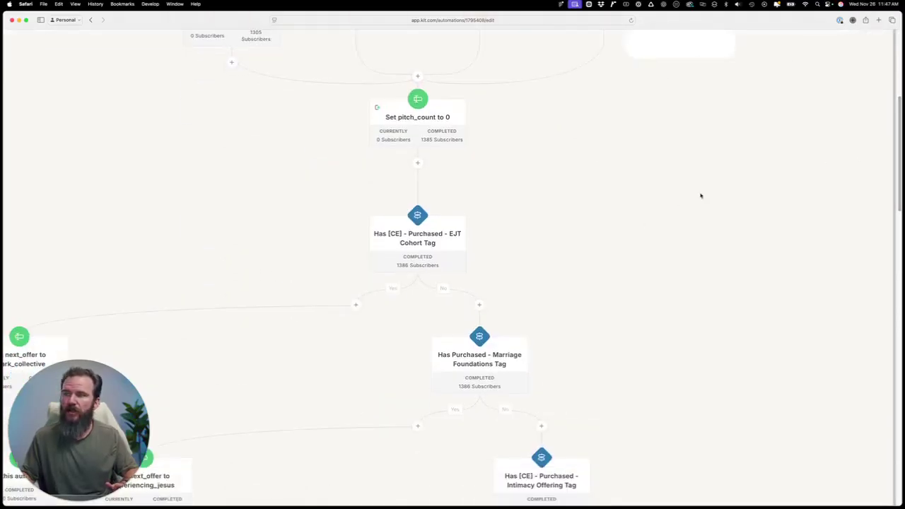
scroll(778, 177, "down", 1)
scroll(683, 202, "left", 5)
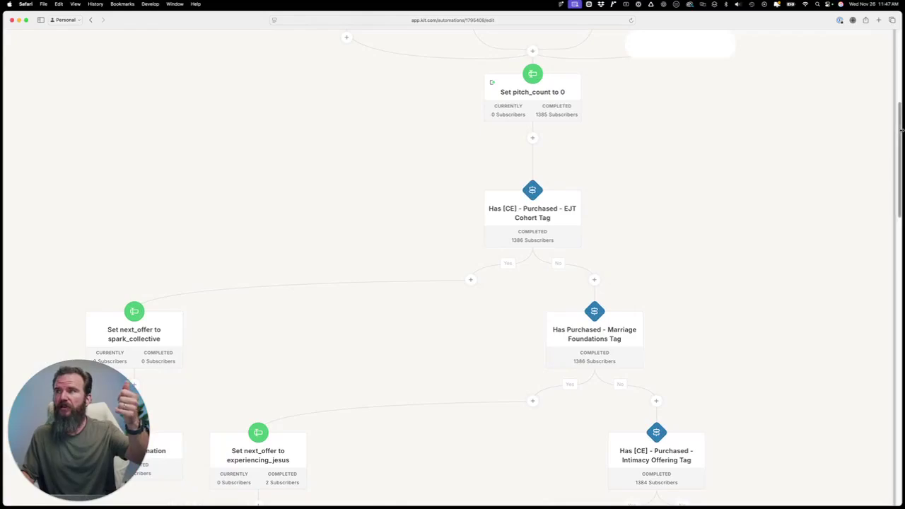
scroll(901, 130, "down", 1)
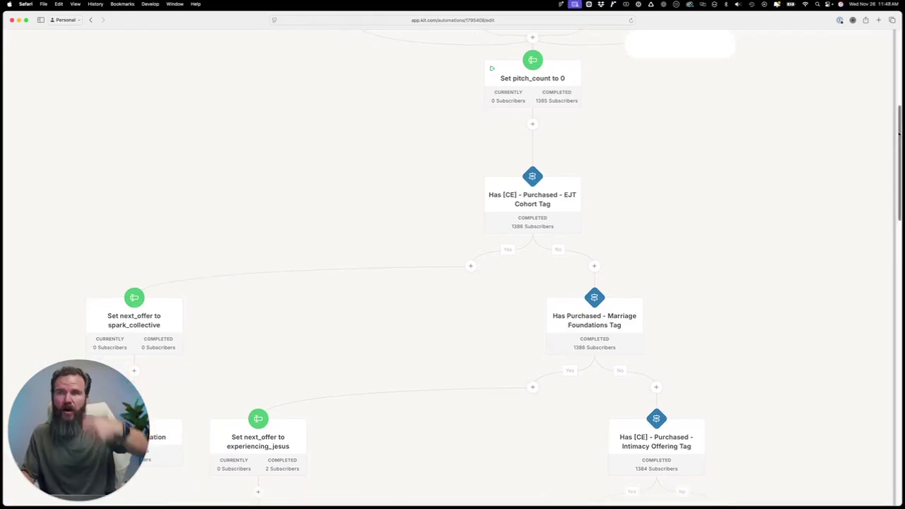
scroll(38, 50, "down", 2)
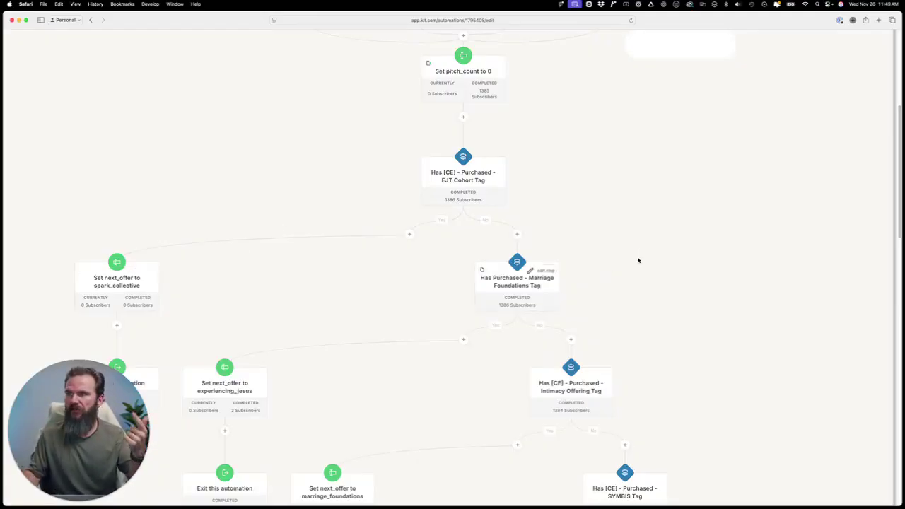
scroll(902, 140, "down", 3)
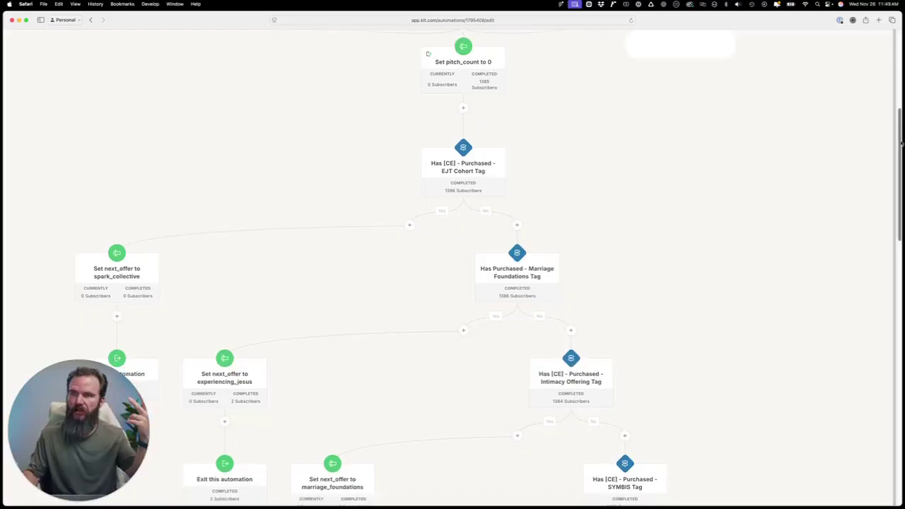
scroll(901, 144, "down", 3)
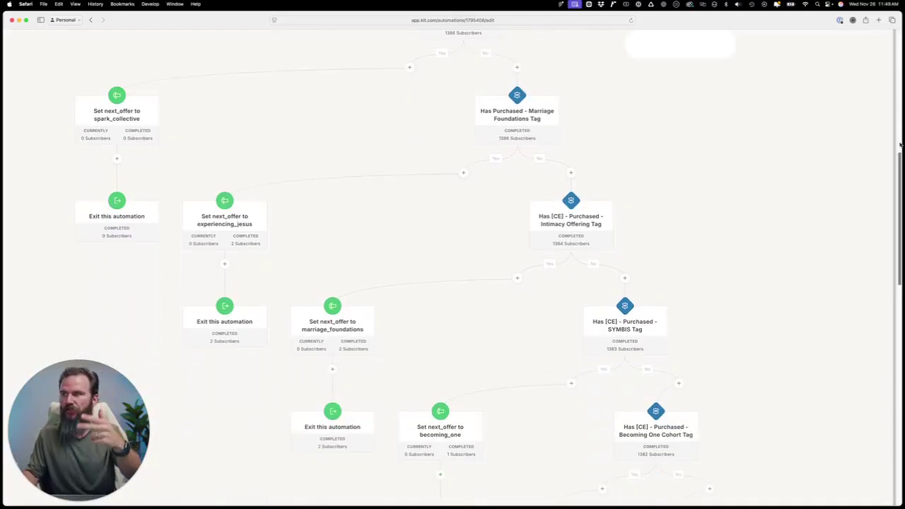
scroll(901, 144, "down", 10)
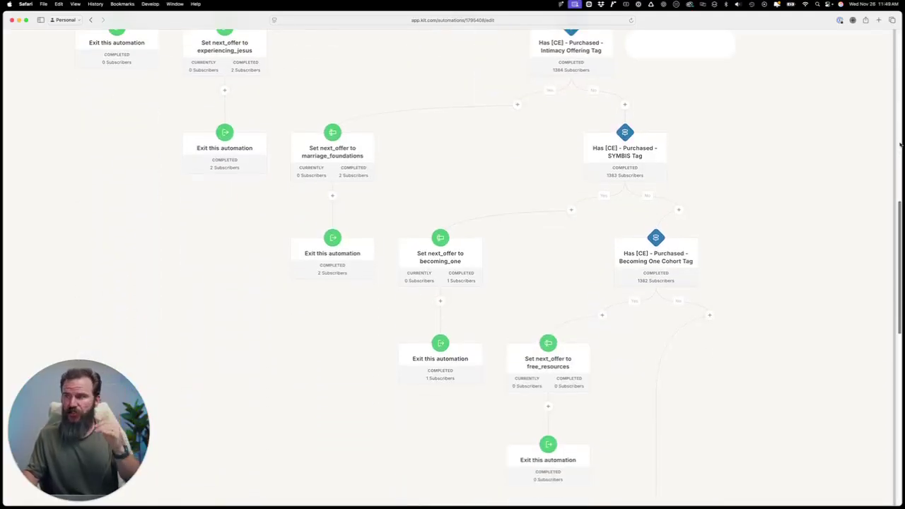
scroll(901, 144, "down", 4)
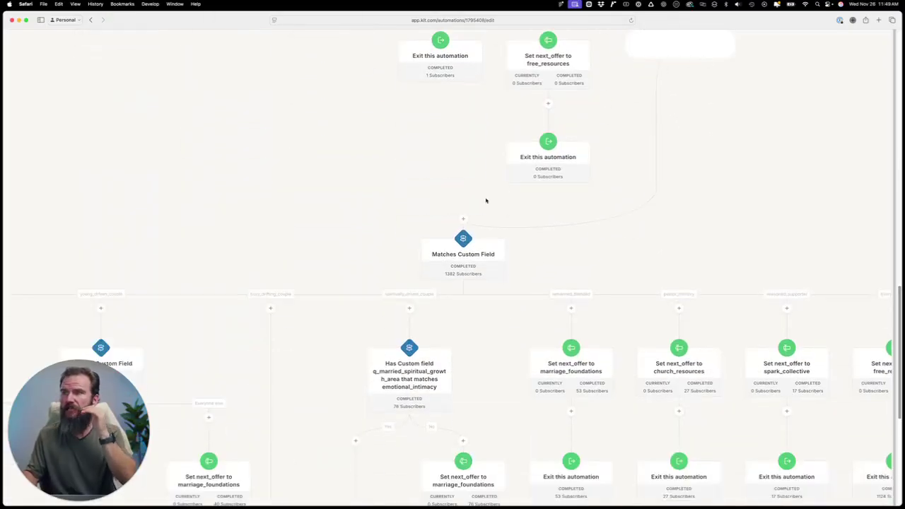
Examine the active automation's Matches Custom Field segments, from engaged_couple to everyone else, including their nested conditions and next_offer steps
left_click(454, 255)
left_click(651, 257)
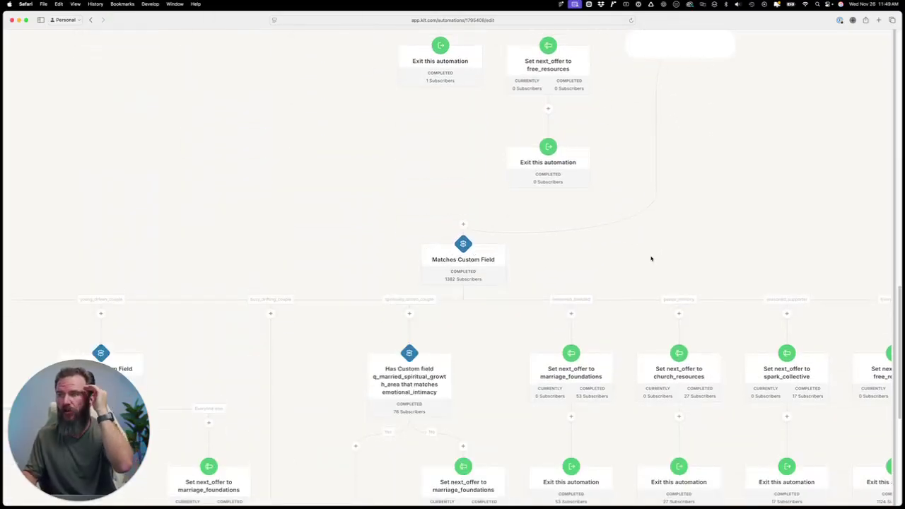
scroll(314, 333, "left", 5)
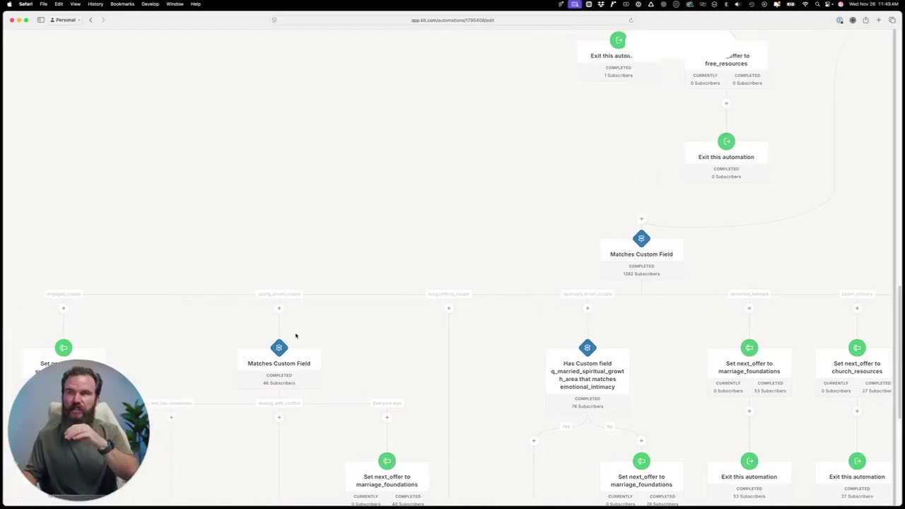
scroll(297, 334, "right", 7)
scroll(295, 334, "left", 5)
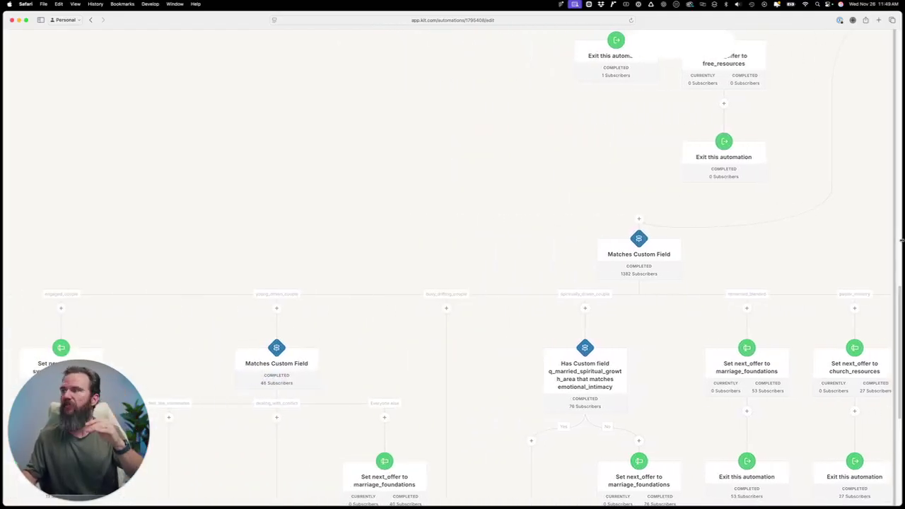
scroll(902, 241, "down", 5)
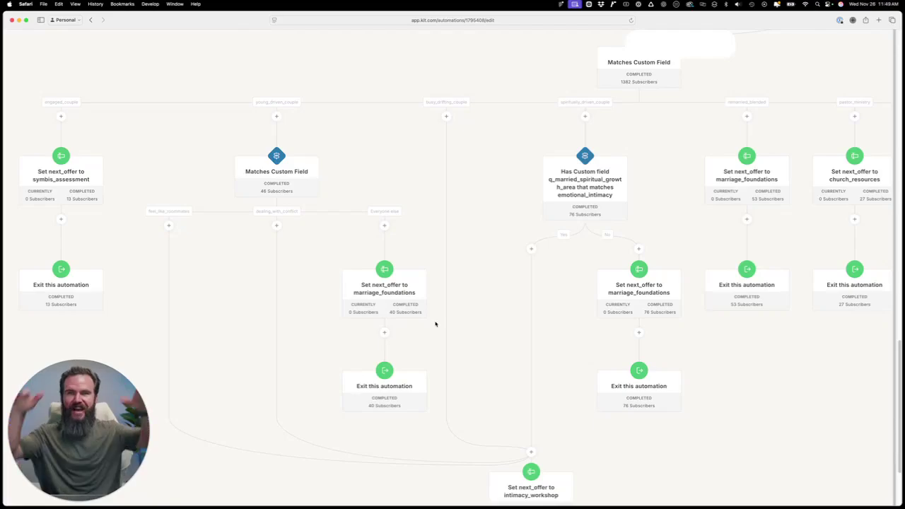
scroll(434, 333, "right", 3)
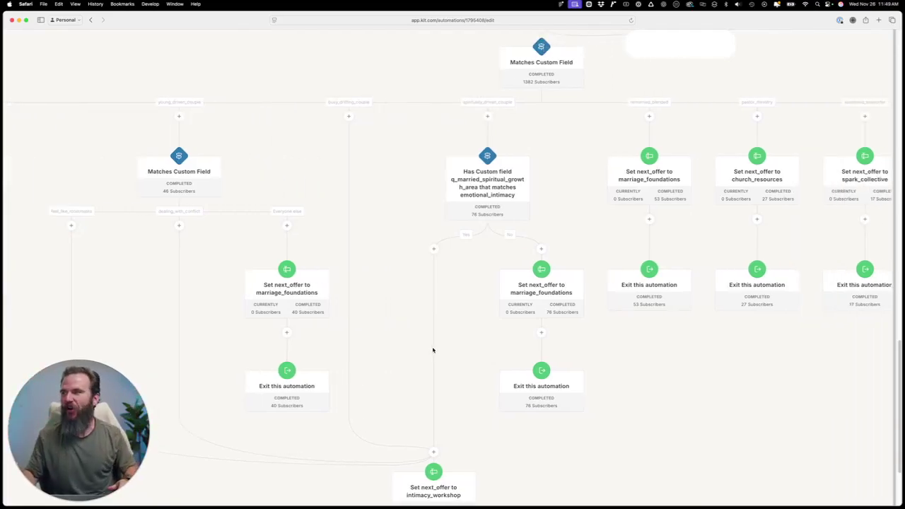
scroll(433, 350, "right", 4)
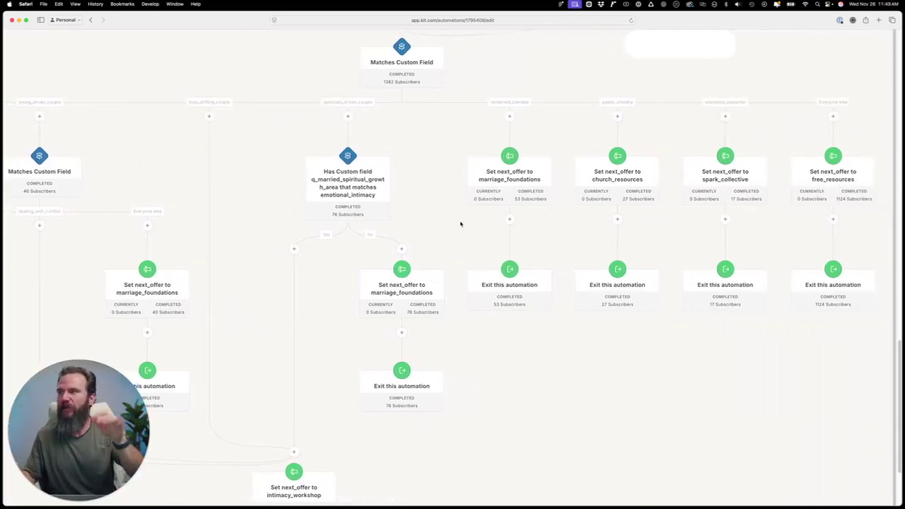
scroll(346, 246, "up", 1)
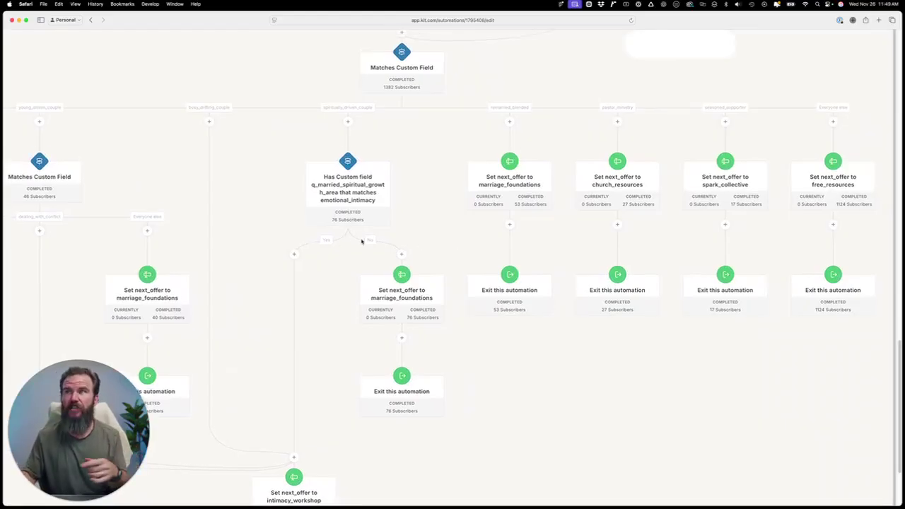
scroll(903, 93, "up", 10)
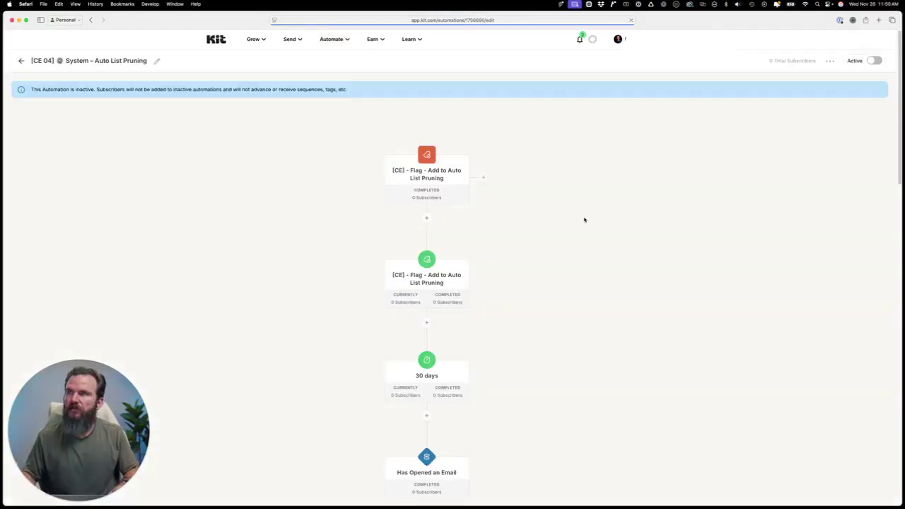
Examine [CE 04] System – Auto List Pruning from its entry flag through the waits, email-open checks and re-engagement sequences to the Holding tag
scroll(561, 274, "down", 1)
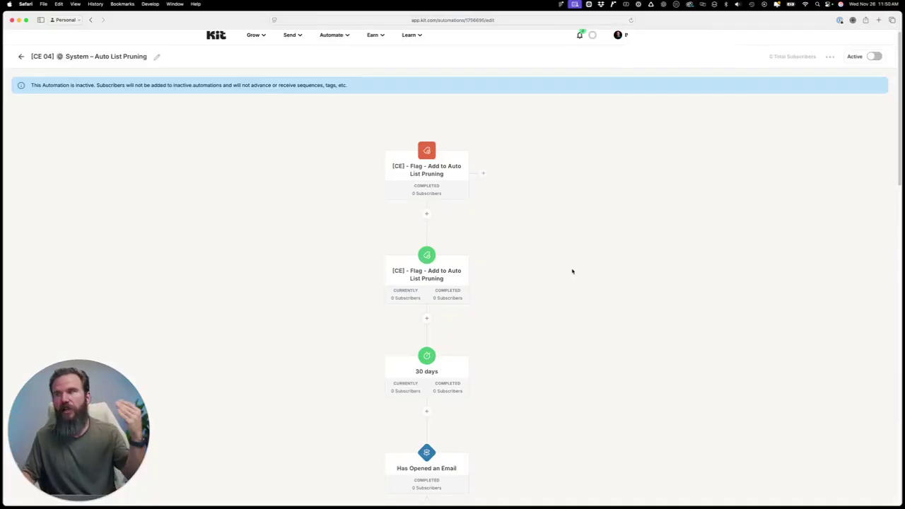
scroll(571, 268, "down", 5)
scroll(505, 214, "down", 3)
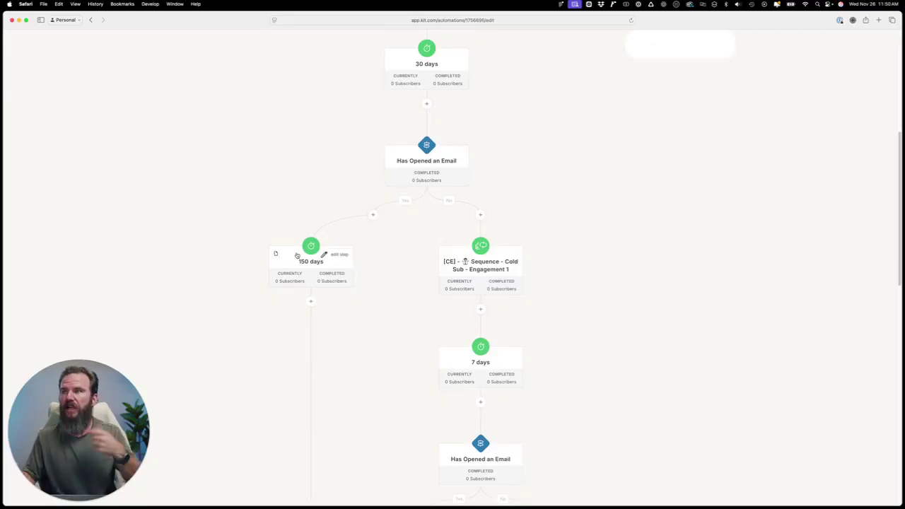
scroll(298, 224, "down", 6)
scroll(312, 147, "down", 10)
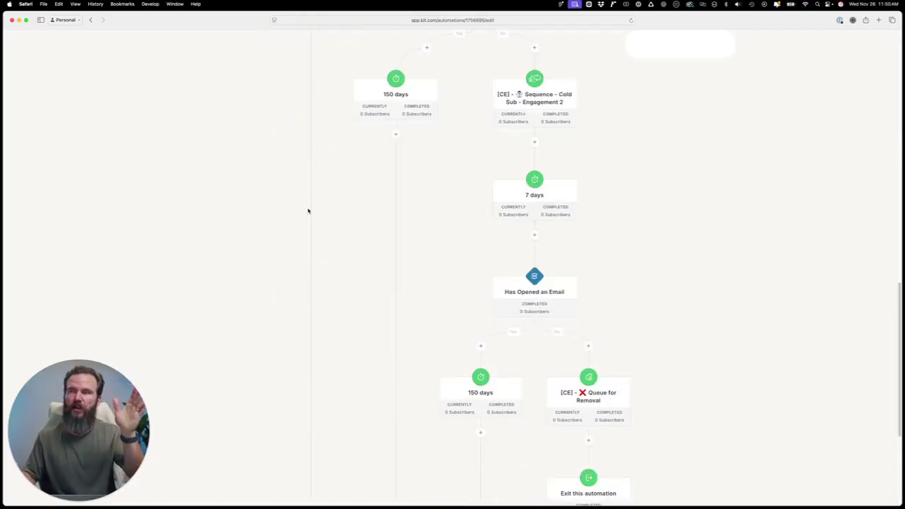
scroll(457, 448, "up", 20)
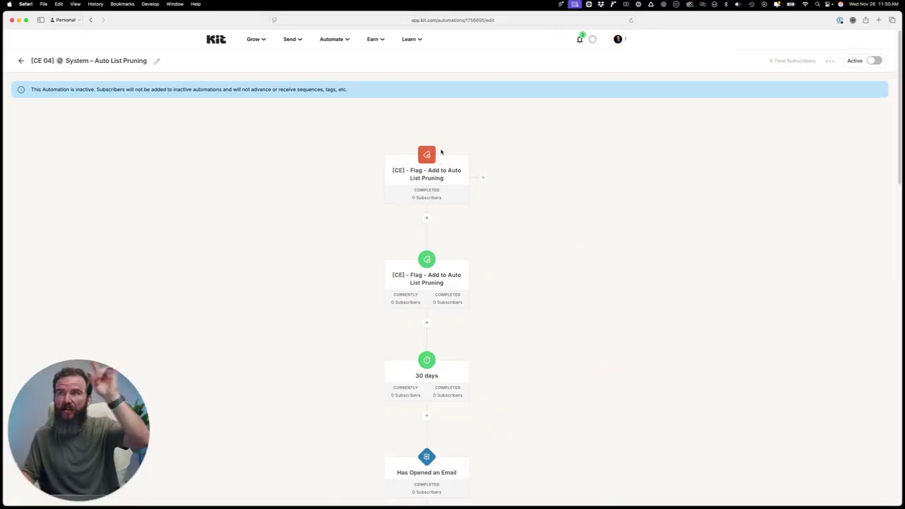
scroll(440, 152, "down", 20)
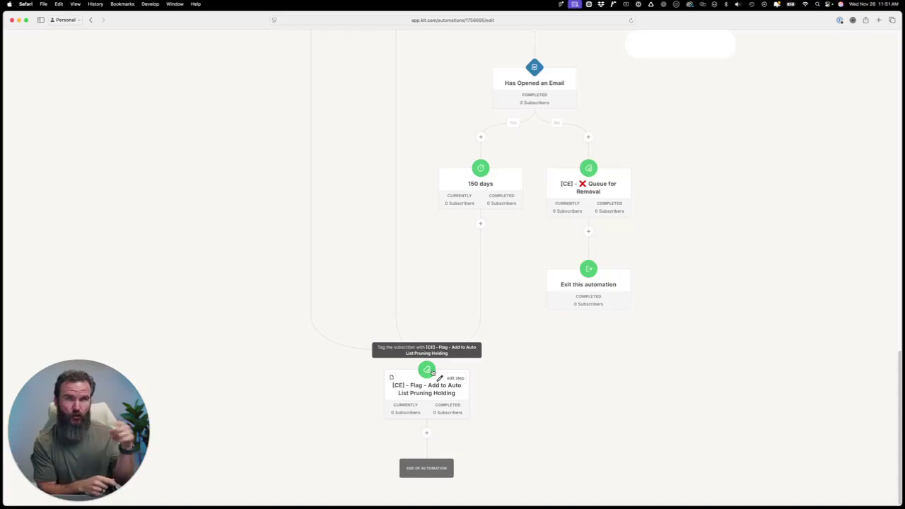
Review the Auto List Pruning flow again from its entry flag through the 30-day wait, Has Opened an Email checks and Cold Sub engagement sequences
scroll(466, 364, "up", 10)
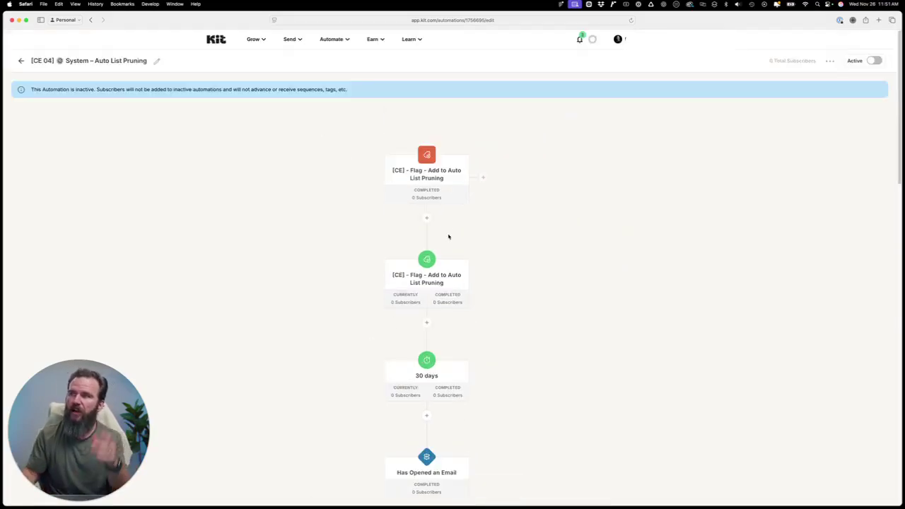
scroll(453, 223, "down", 5)
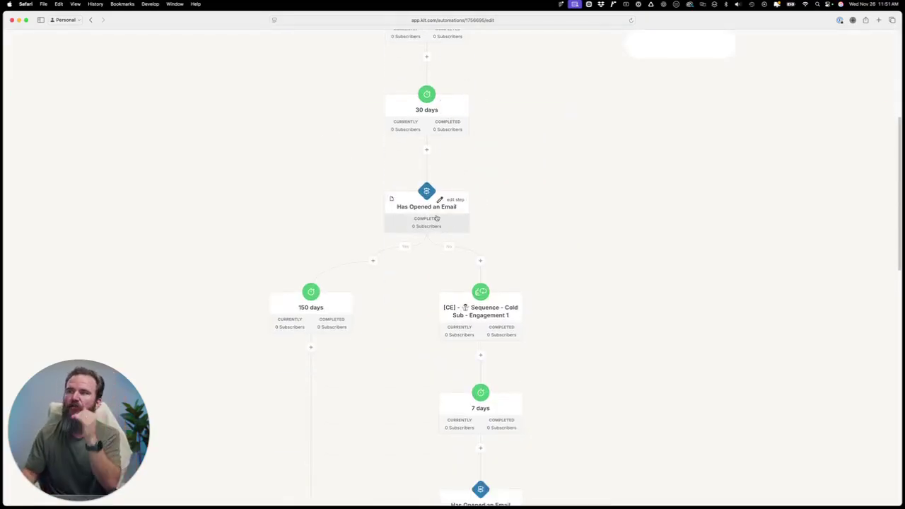
scroll(442, 237, "down", 2)
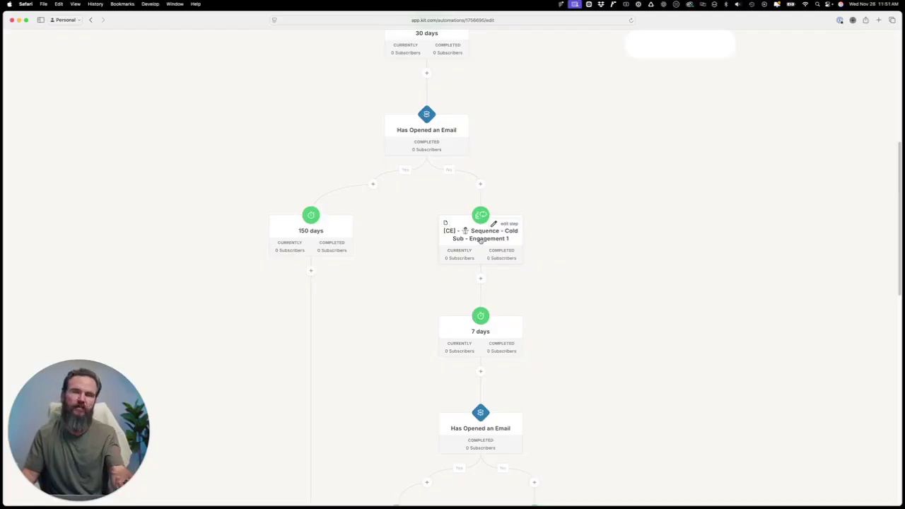
scroll(485, 245, "down", 5)
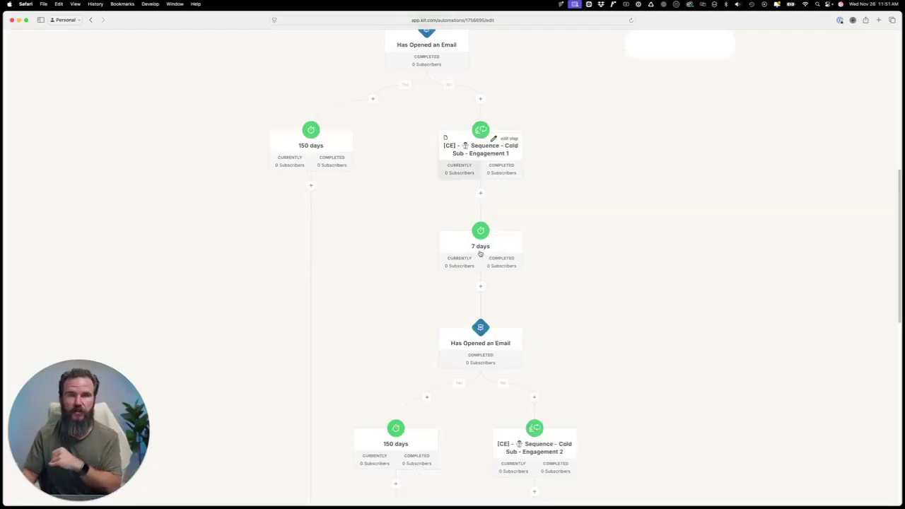
scroll(491, 189, "down", 12)
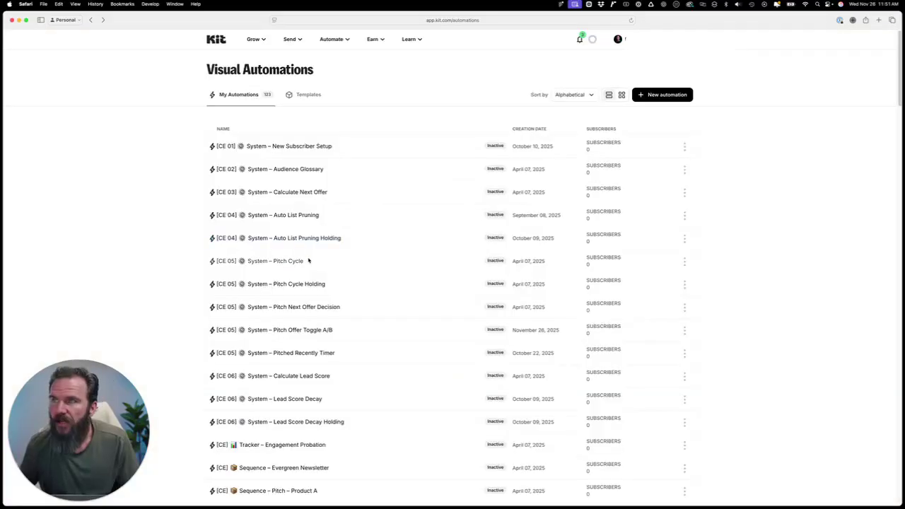
Open [CE 05] System – Pitch Cycle and examine its entry flag, 90-day wait and funnel_location check leading to the Pitch Cycle Holding tag
left_click(279, 265)
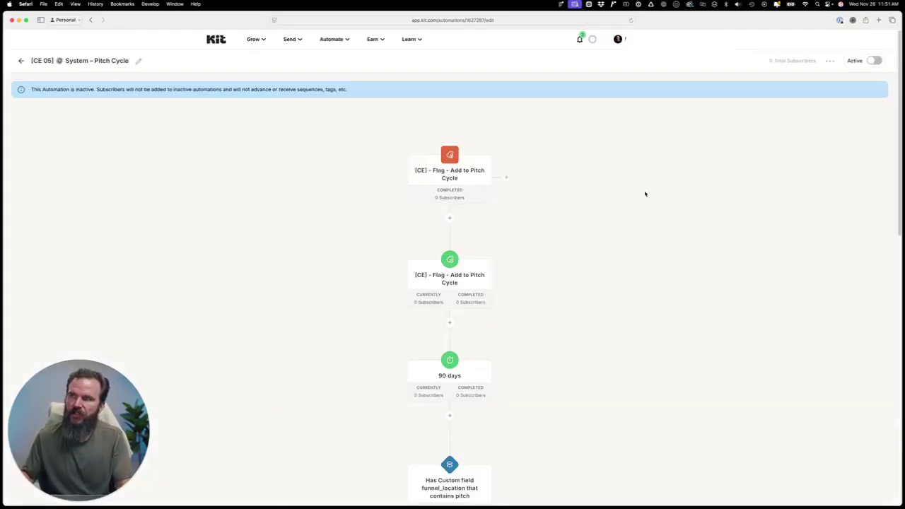
scroll(628, 228, "down", 2)
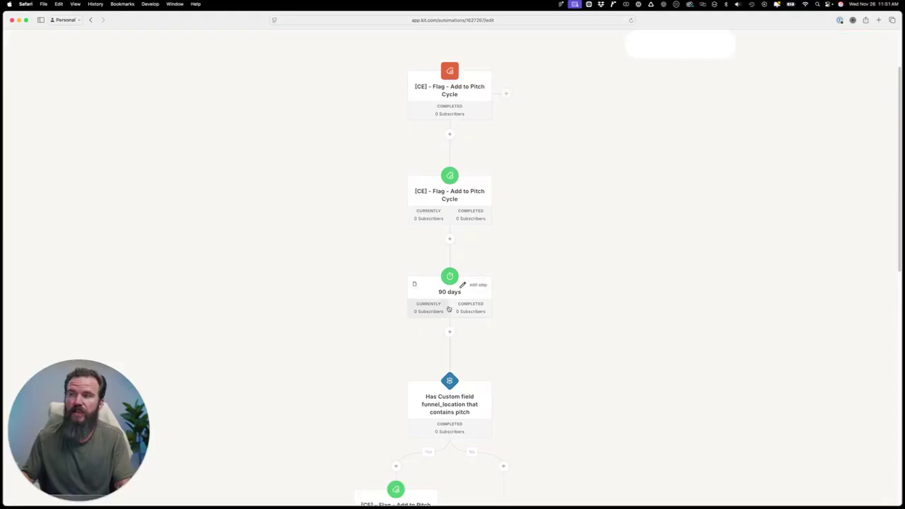
scroll(582, 305, "down", 5)
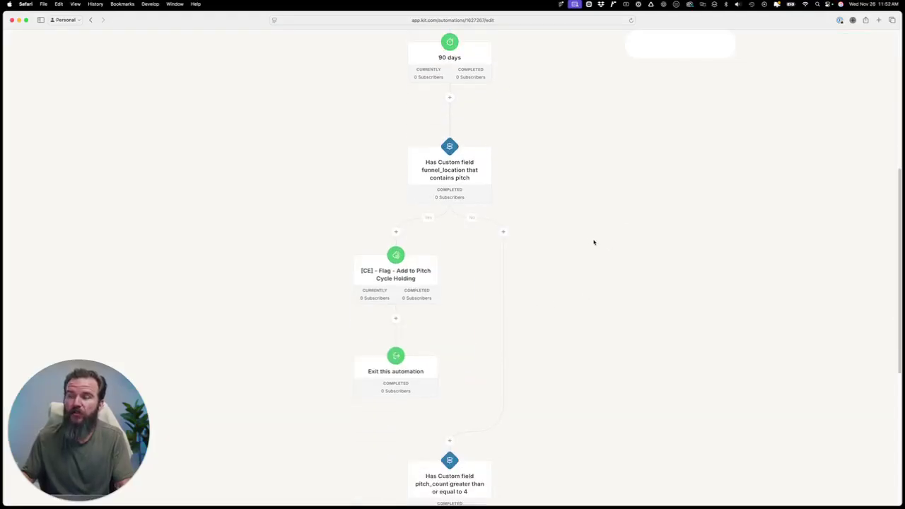
scroll(592, 242, "up", 1)
scroll(588, 242, "up", 8)
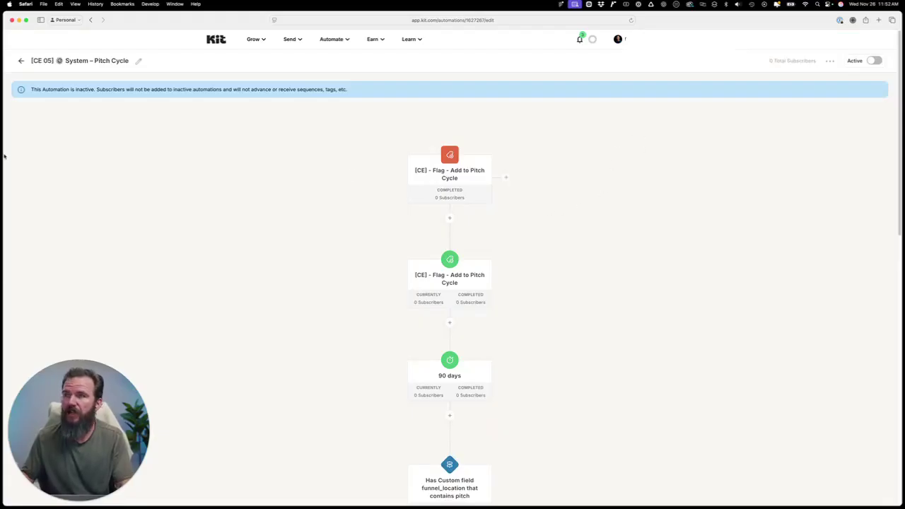
scroll(518, 327, "down", 2)
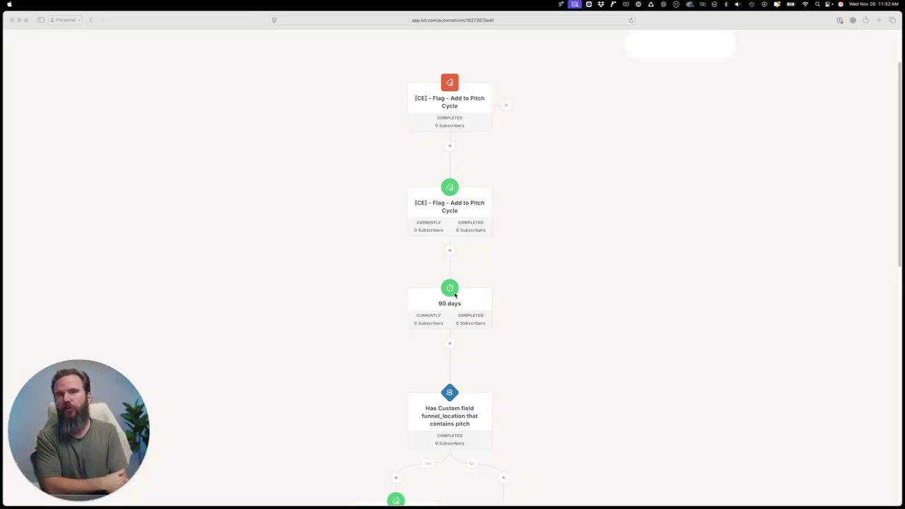
scroll(455, 295, "down", 5)
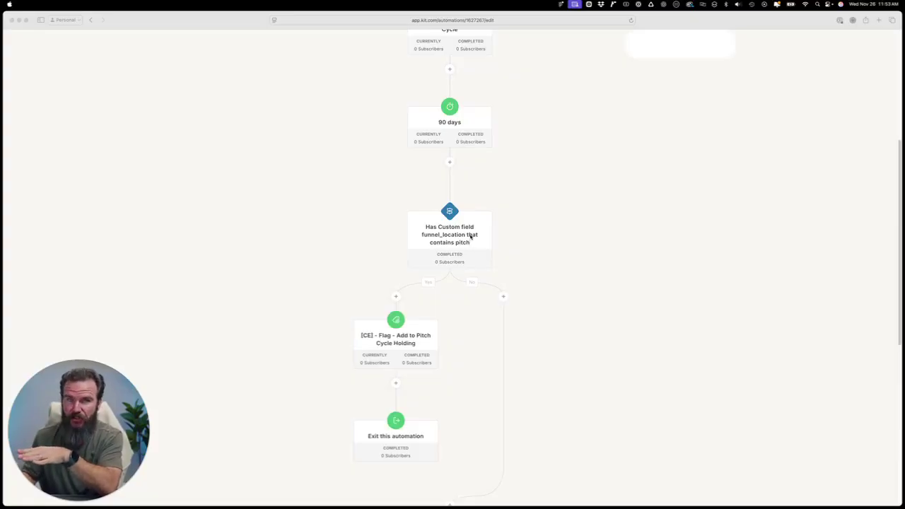
scroll(469, 238, "down", 1)
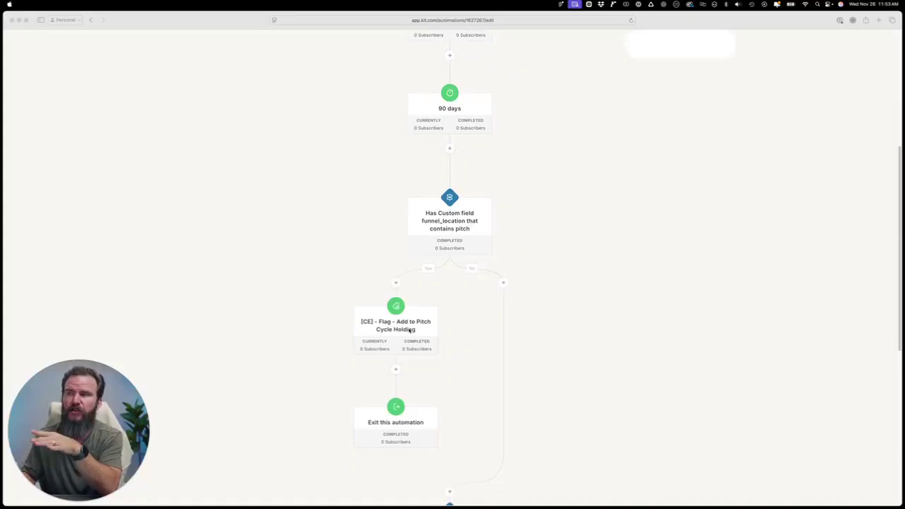
scroll(419, 331, "up", 5)
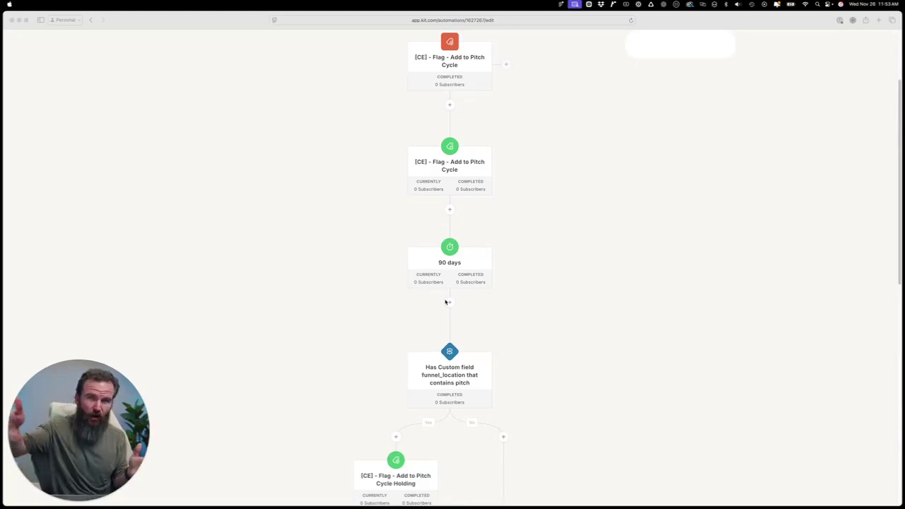
Examine Pitch Cycle's pitch_count greater than or equal to 4 check and its branches to the Pitch Next Offer and Pitch Cycle Holding flags
scroll(447, 311, "down", 9)
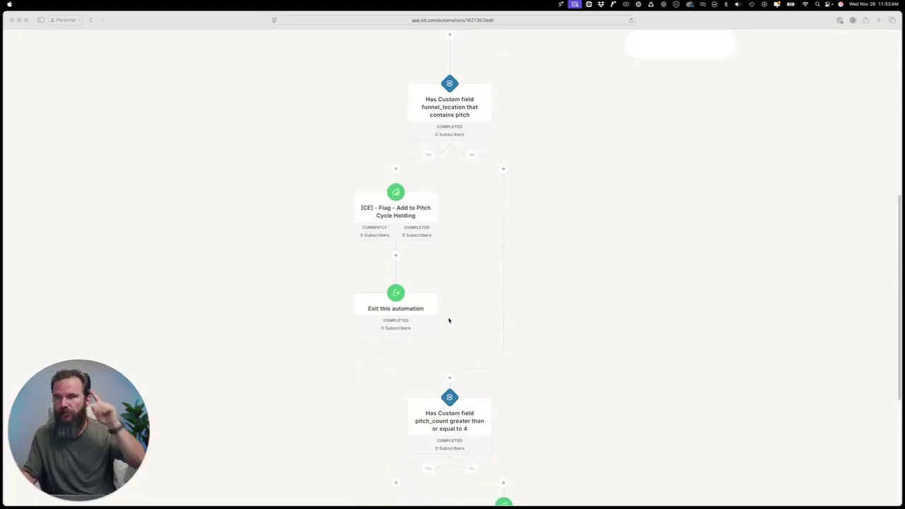
scroll(449, 321, "down", 8)
scroll(457, 259, "up", 3)
scroll(450, 268, "up", 3)
scroll(453, 272, "down", 3)
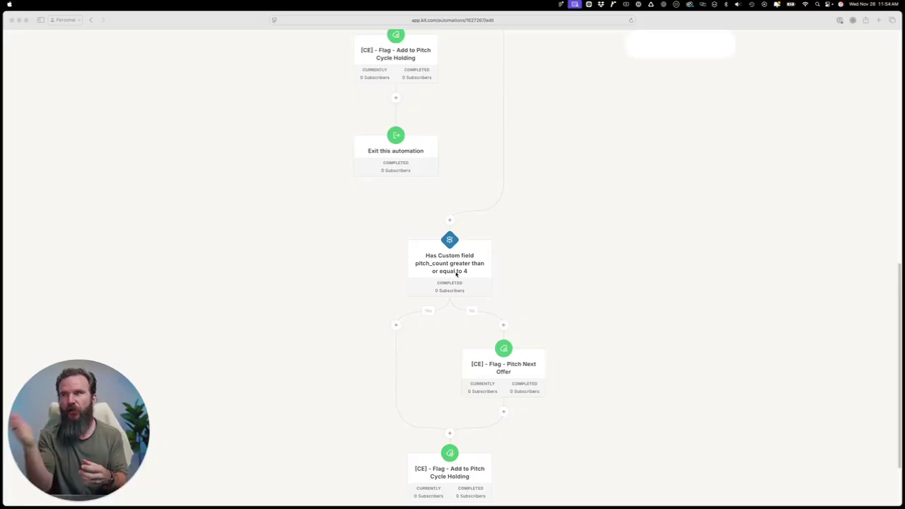
scroll(456, 265, "up", 3)
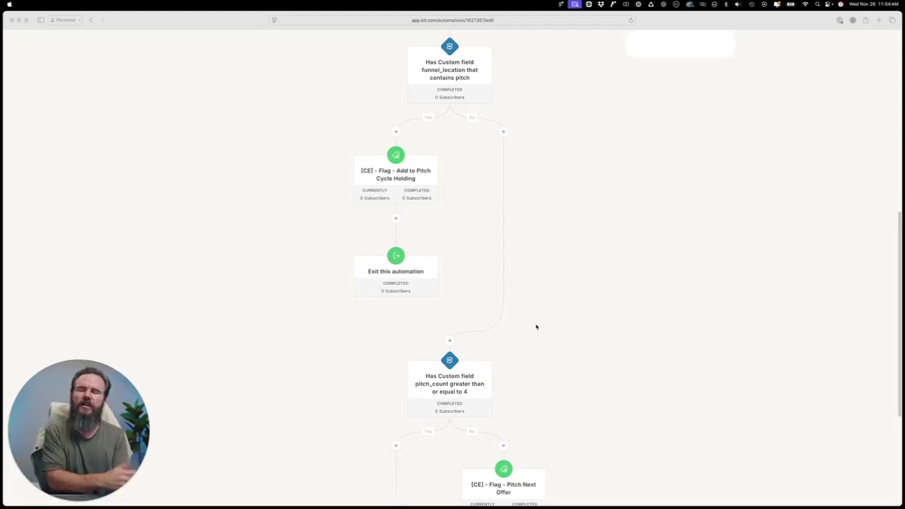
scroll(541, 314, "down", 3)
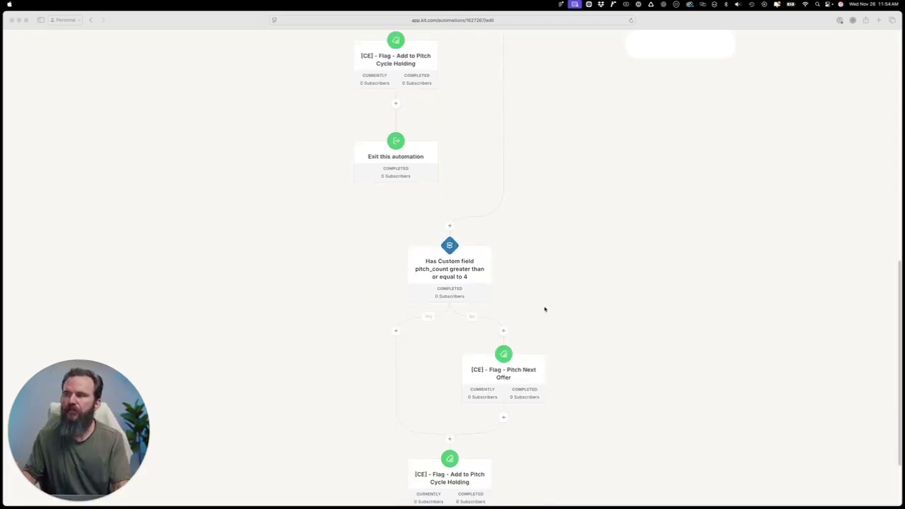
scroll(564, 304, "down", 1)
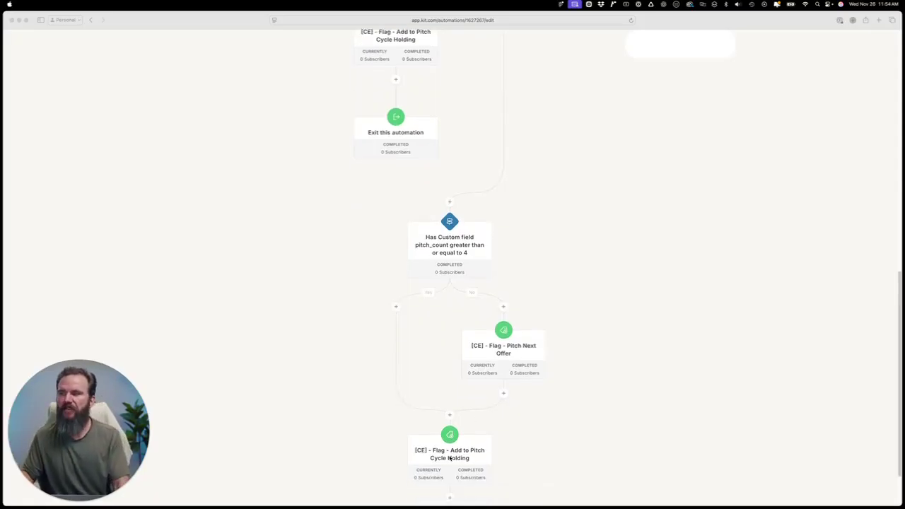
scroll(449, 424, "up", 3)
scroll(520, 244, "up", 3)
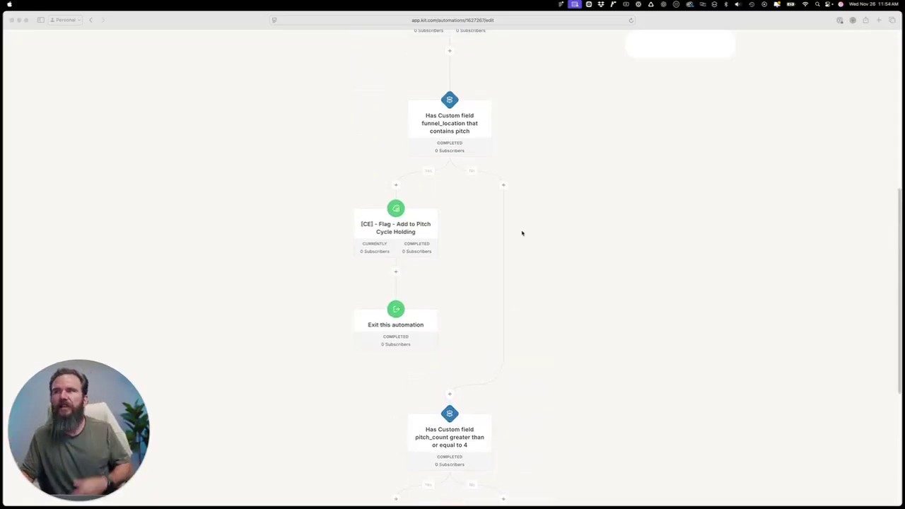
scroll(524, 253, "down", 5)
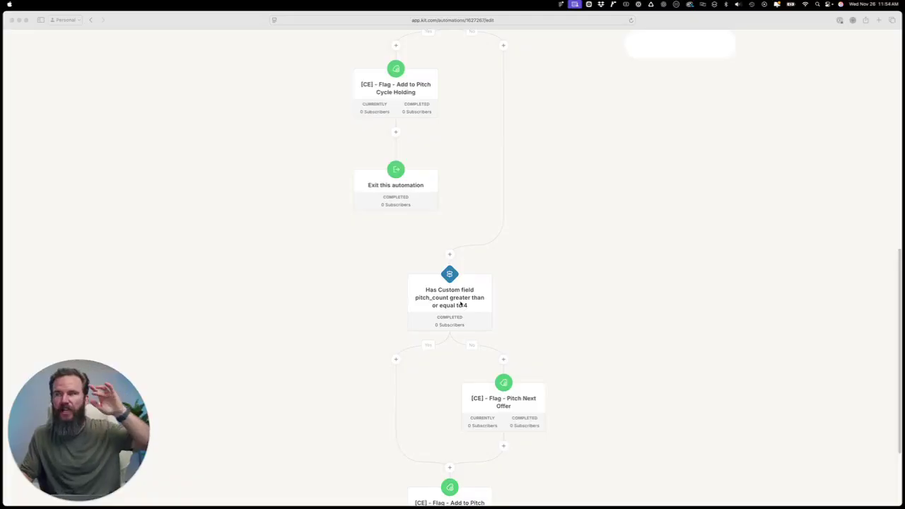
scroll(461, 304, "down", 3)
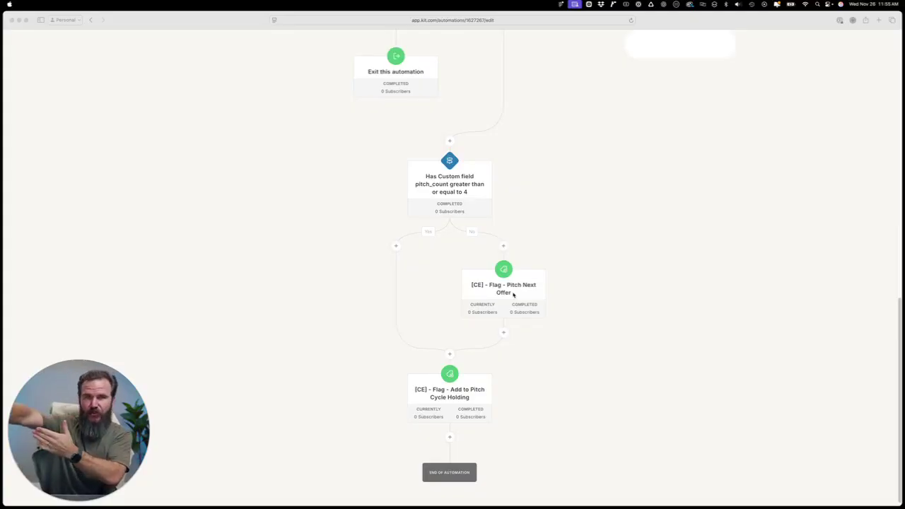
scroll(648, 284, "up", 15)
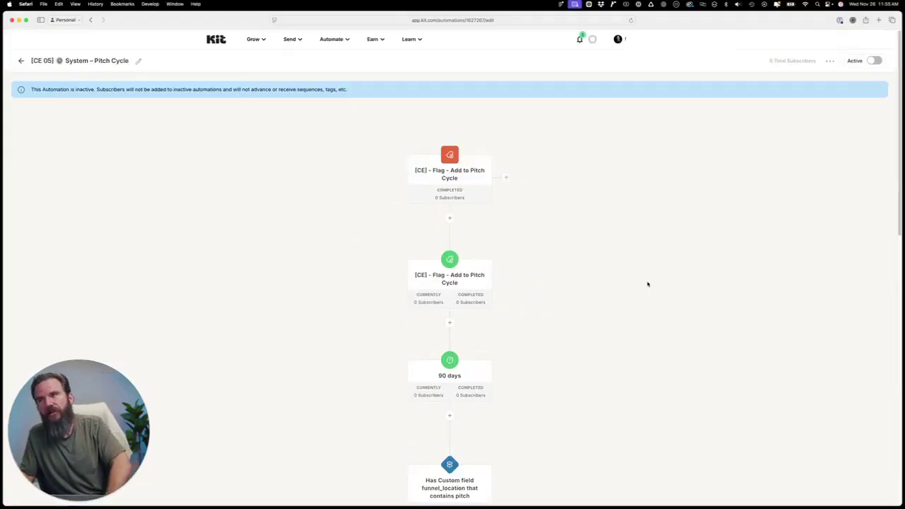
Open [CE 05] System – Pitch Next Offer Decision and read the note on its lead_score changes to 10 trigger
key("super+bracketleft")
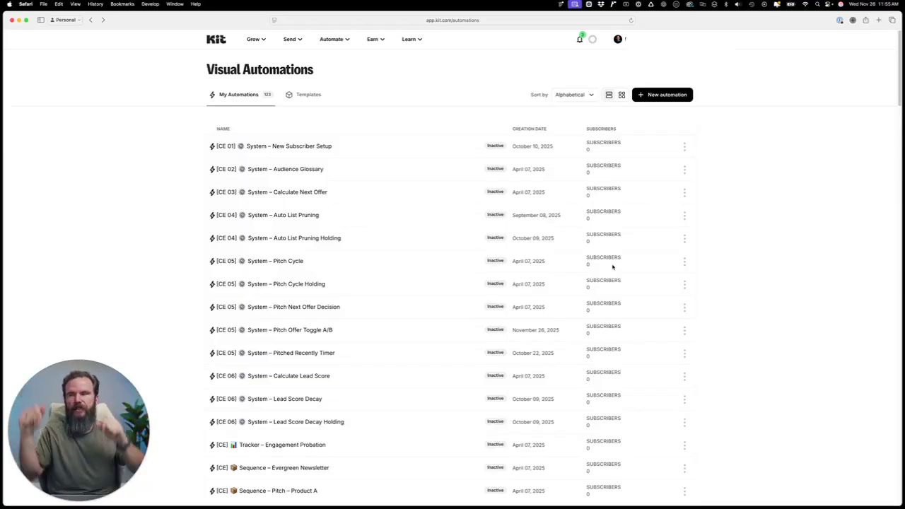
scroll(394, 261, "down", 2)
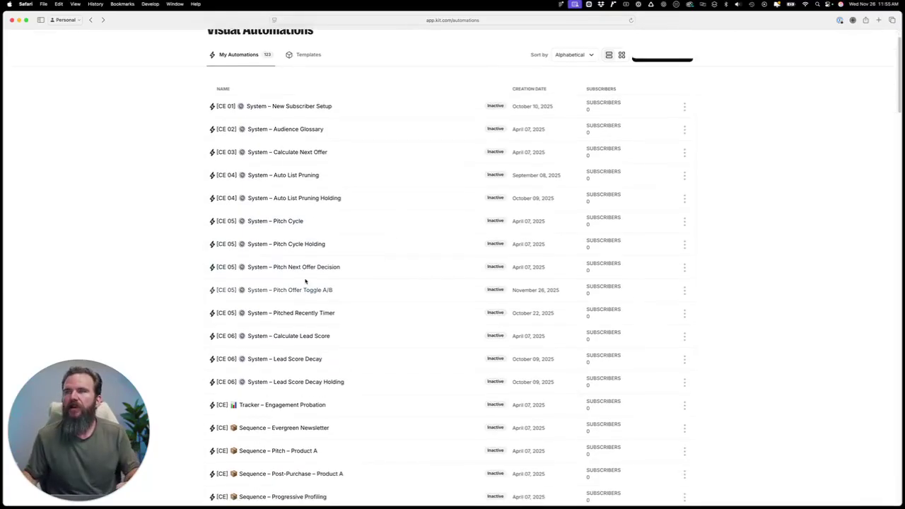
left_click(309, 268)
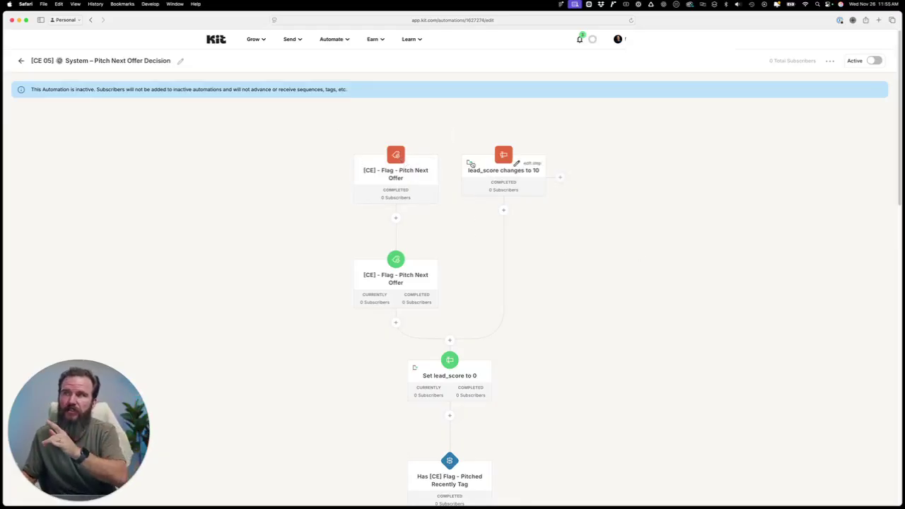
left_click(470, 164)
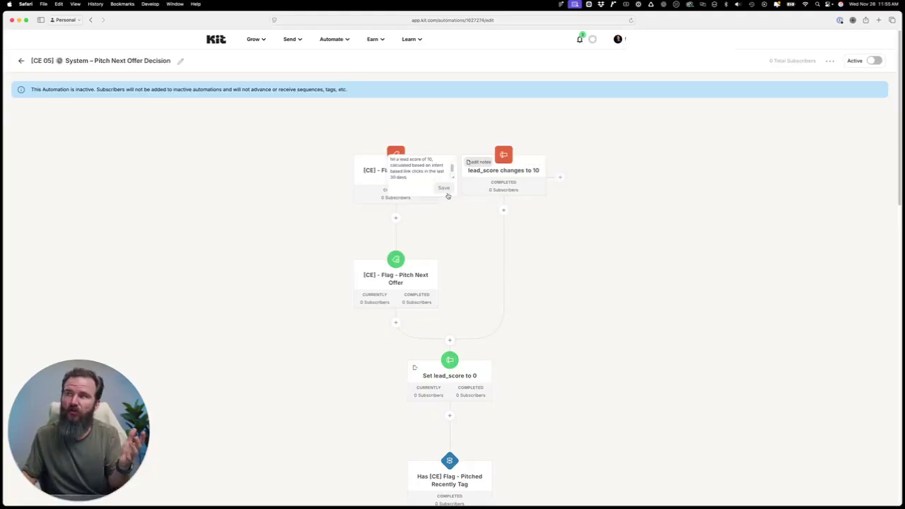
scroll(526, 187, "down", 1)
scroll(422, 167, "up", 2)
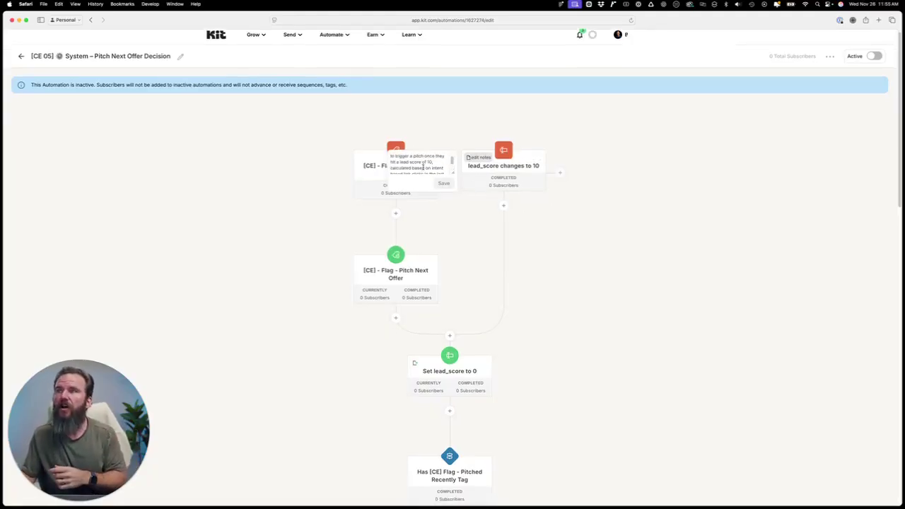
Examine how Pitch Next Offer Decision sets lead_score to 0 and checks the Pitched Recently tag before the Matches Custom Field step
scroll(428, 168, "down", 3)
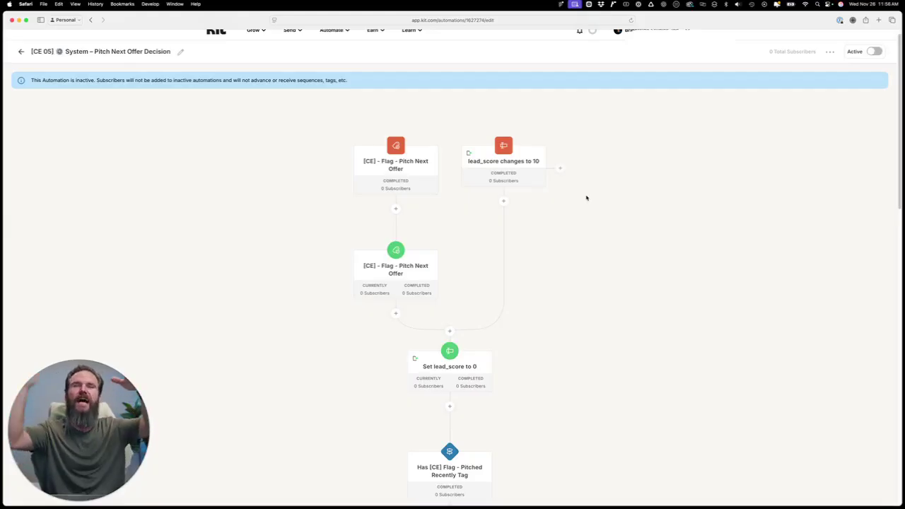
scroll(643, 295, "down", 2)
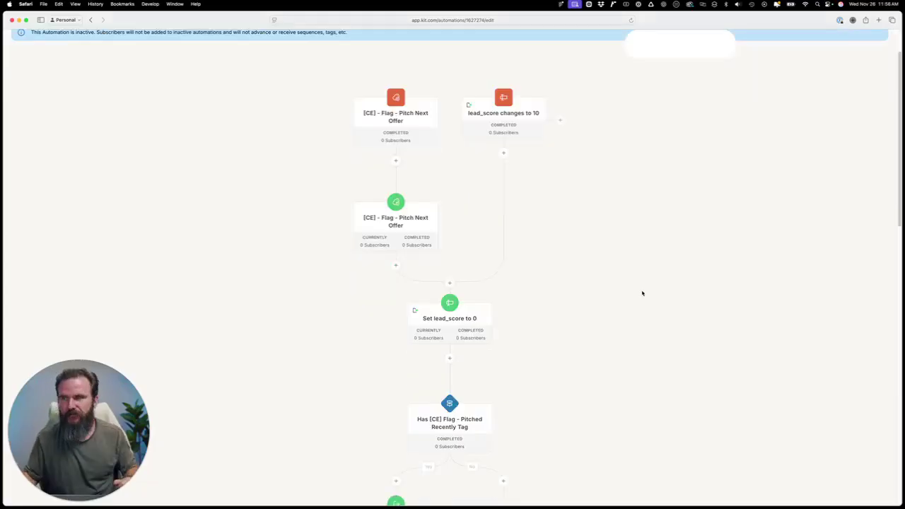
scroll(630, 334, "down", 4)
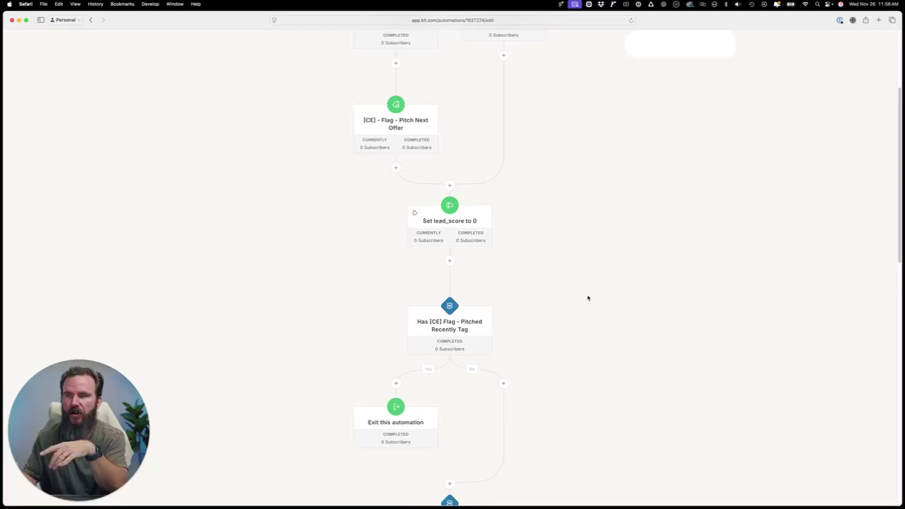
scroll(584, 300, "down", 3)
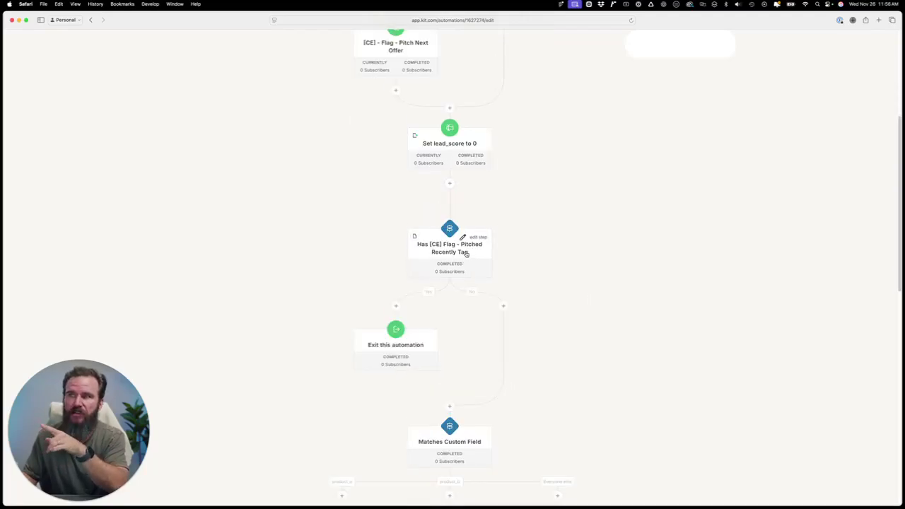
scroll(465, 255, "down", 1)
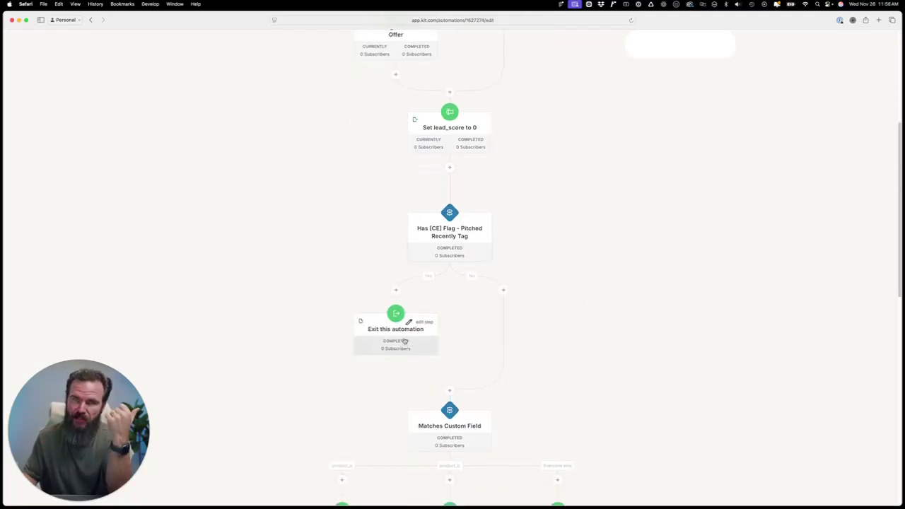
scroll(545, 234, "down", 5)
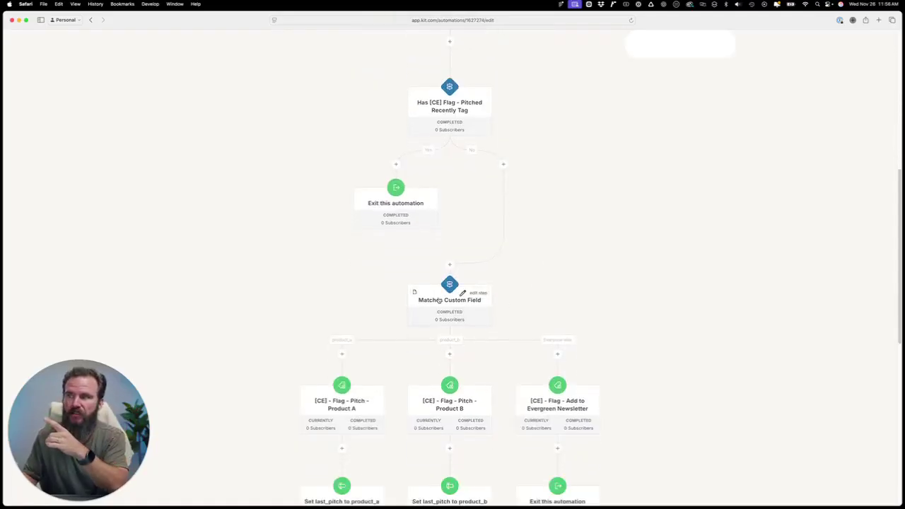
Inspect the Matches Custom Field step and its product_a, product_b and everyone else branches with their pitch flags and last_pitch steps
left_click(439, 301)
scroll(616, 304, "down", 5)
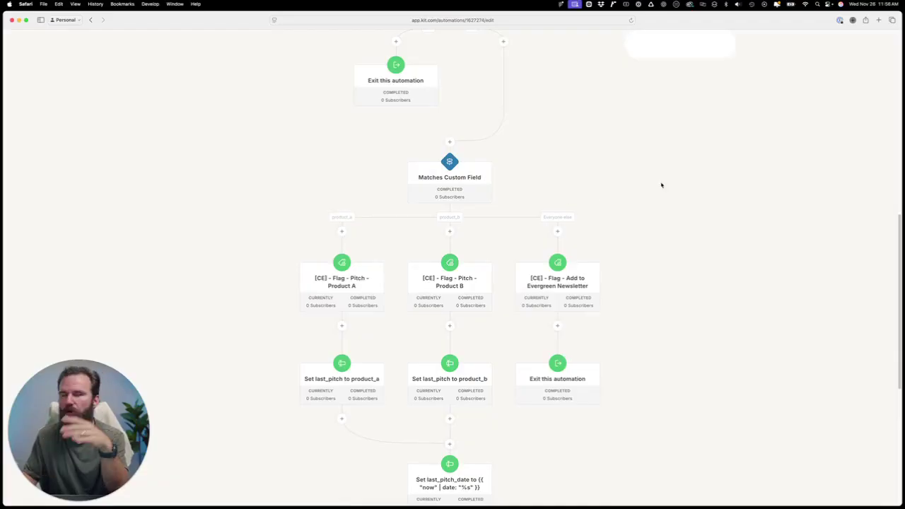
scroll(622, 247, "down", 1)
mouse_move(342, 282)
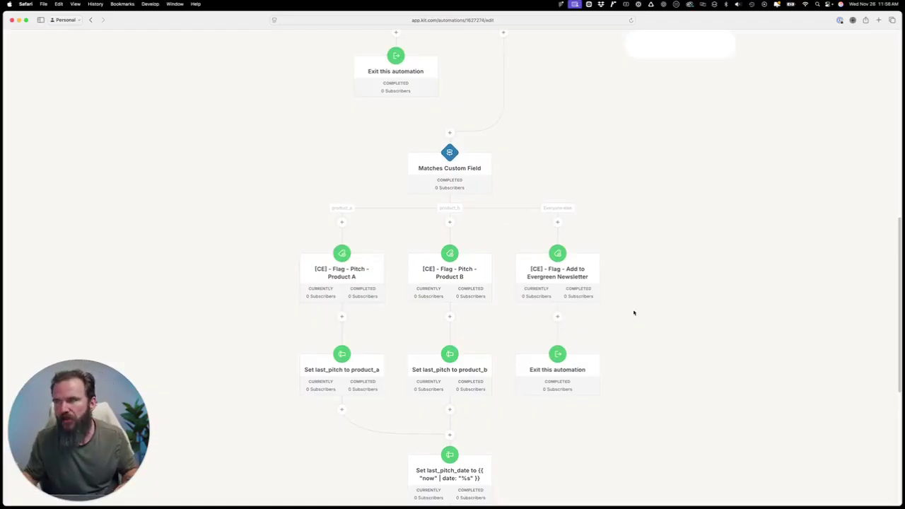
Examine Pitch Next Offer Decision's closing steps that set last_pitch_date, raise pitch_count by 1 and apply the Pitched Recently flag
scroll(637, 322, "down", 5)
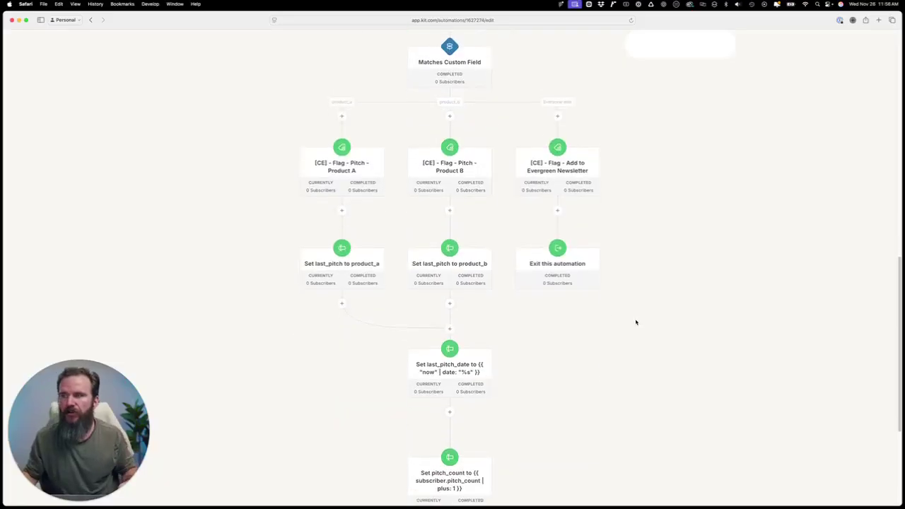
scroll(524, 311, "down", 2)
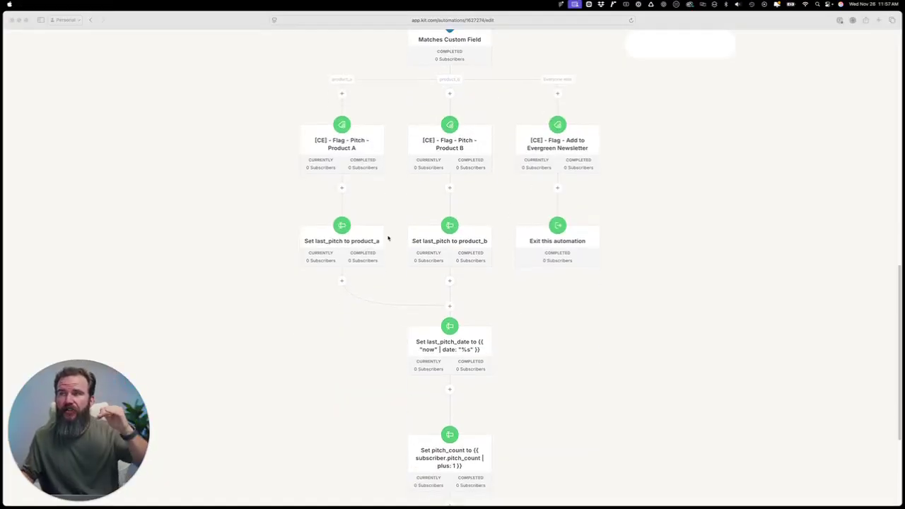
scroll(429, 263, "down", 1)
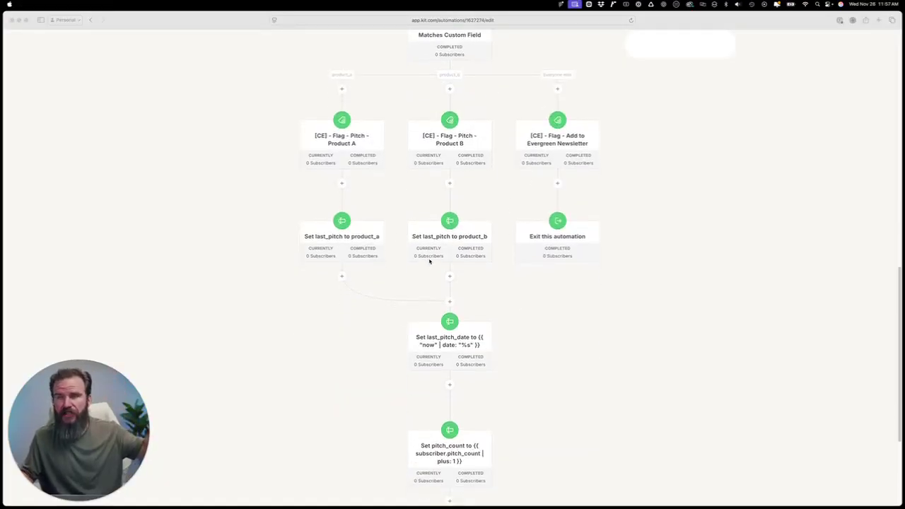
scroll(525, 304, "down", 3)
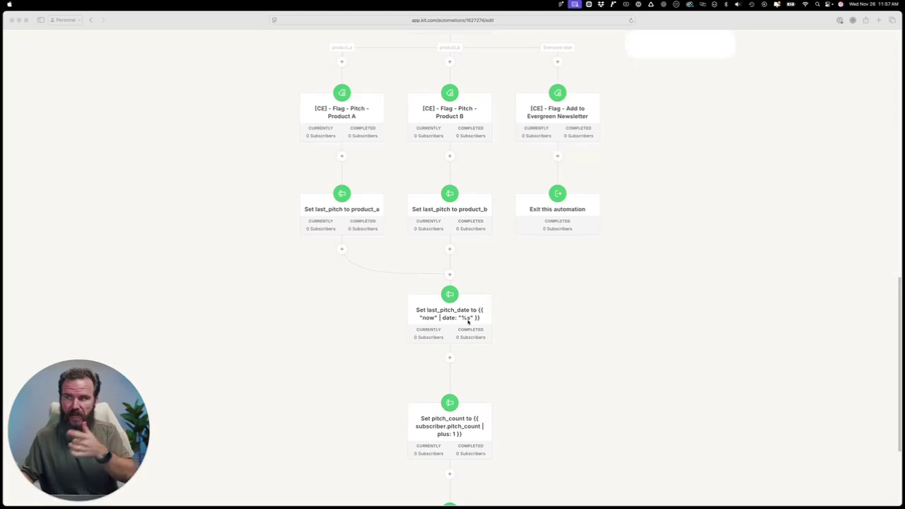
left_click(468, 322)
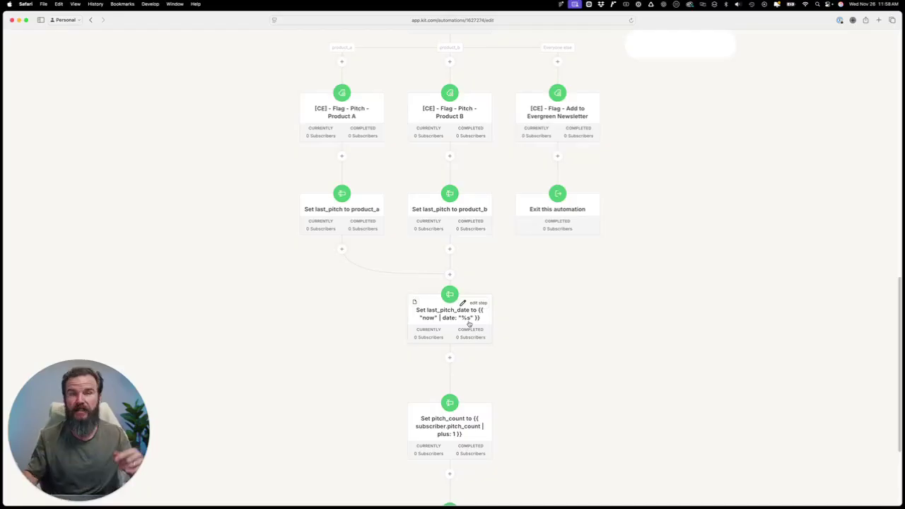
scroll(469, 323, "down", 4)
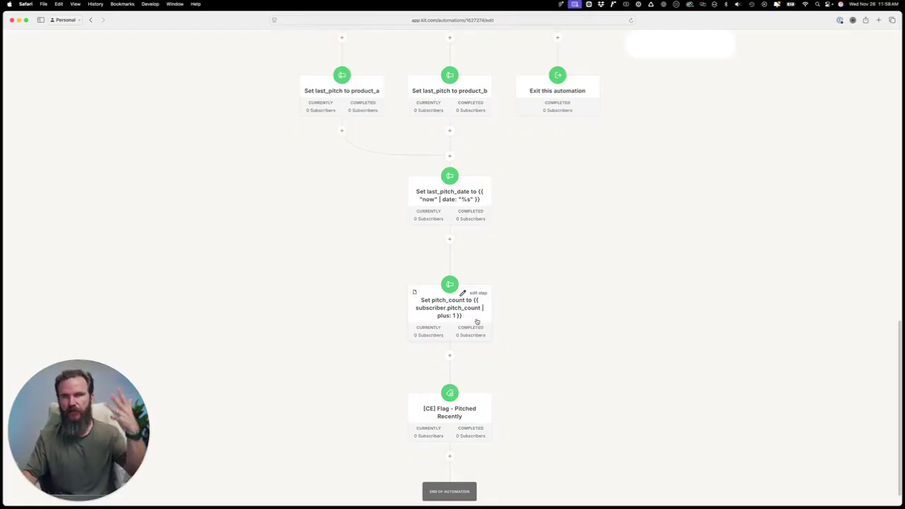
scroll(477, 322, "down", 1)
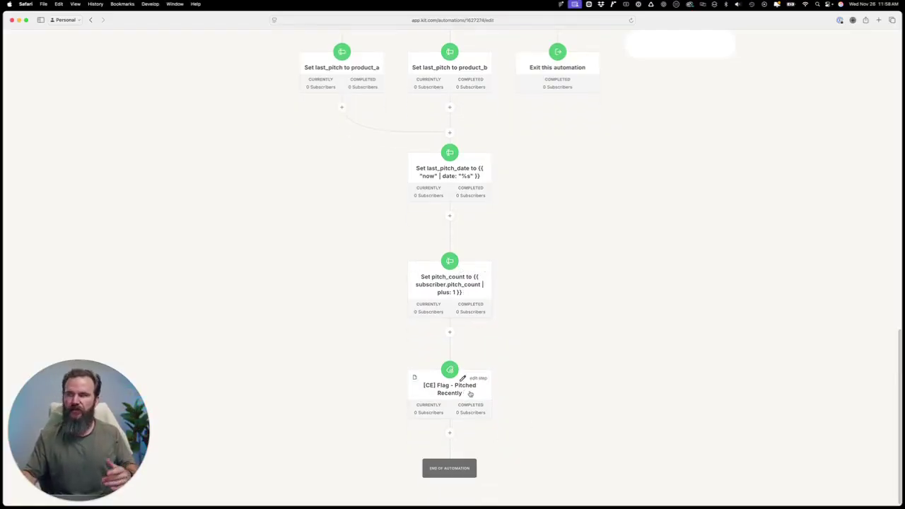
scroll(469, 392, "up", 10)
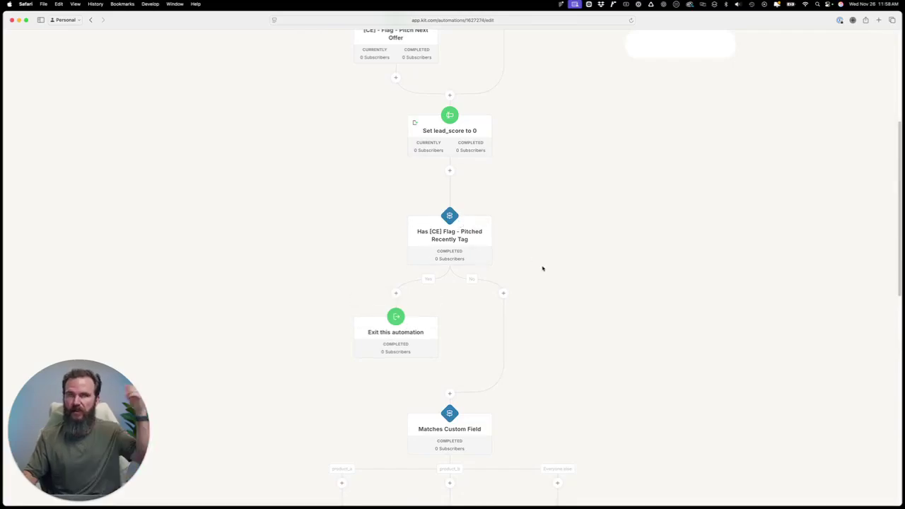
Open [CE 05] System – Pitch Offer Toggle A/B and follow its flow to the last_pitch matches product_a check
key("super+bracketleft")
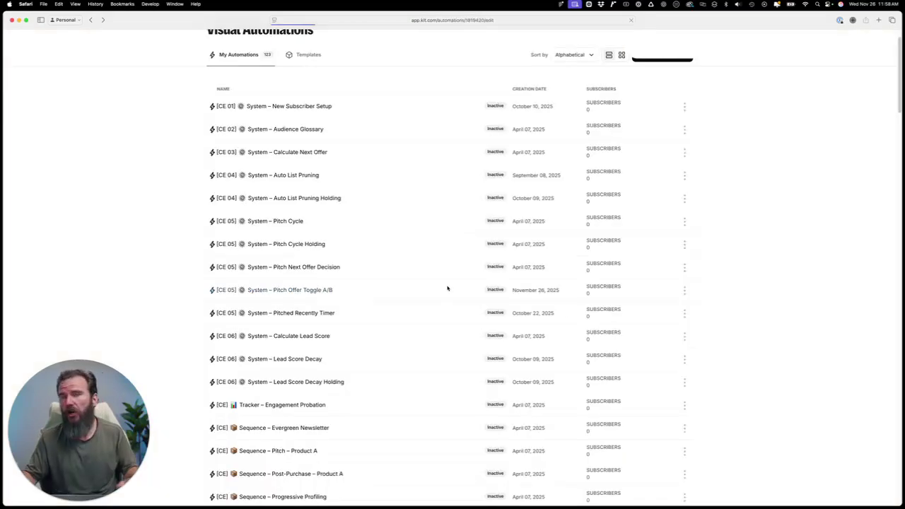
left_click(447, 288)
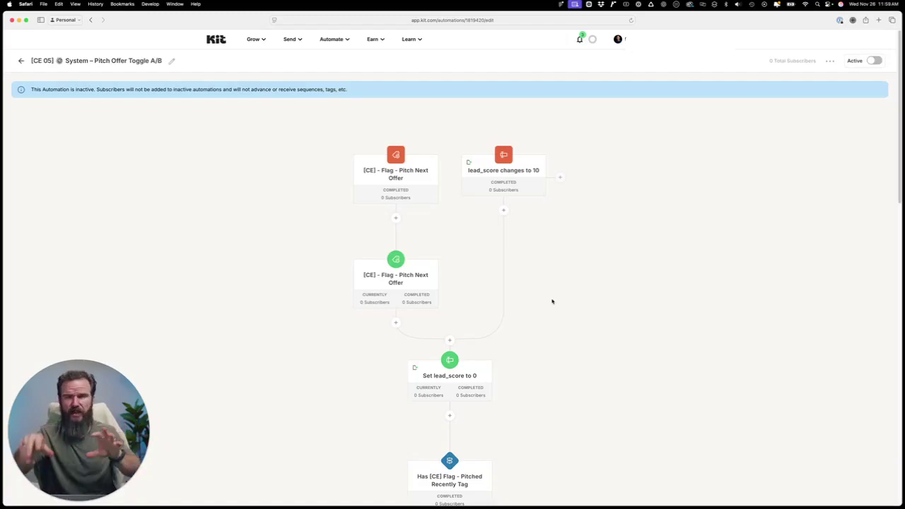
scroll(553, 266, "down", 2)
scroll(583, 283, "down", 10)
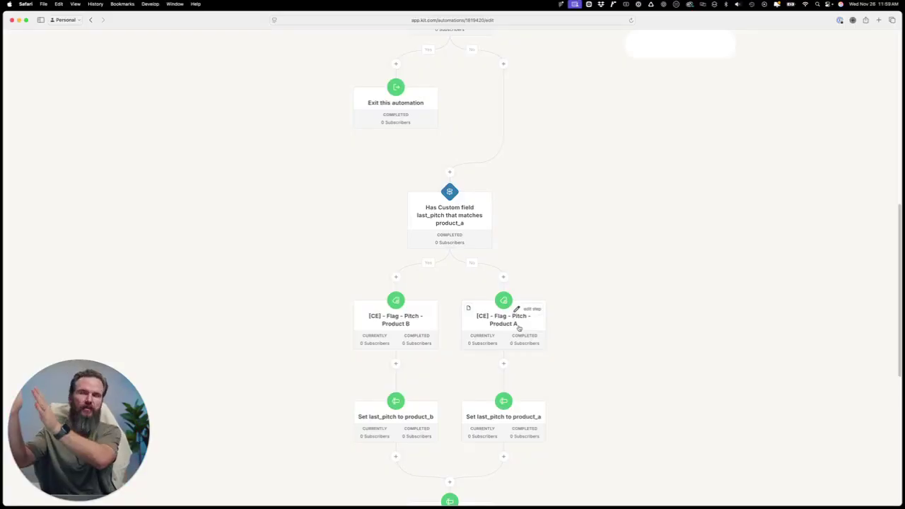
Examine Pitch Offer Toggle A/B's Product B and Product A branches with their pitch flags, last_pitch updates and last_pitch_date step
scroll(504, 396, "down", 1)
scroll(503, 419, "down", 4)
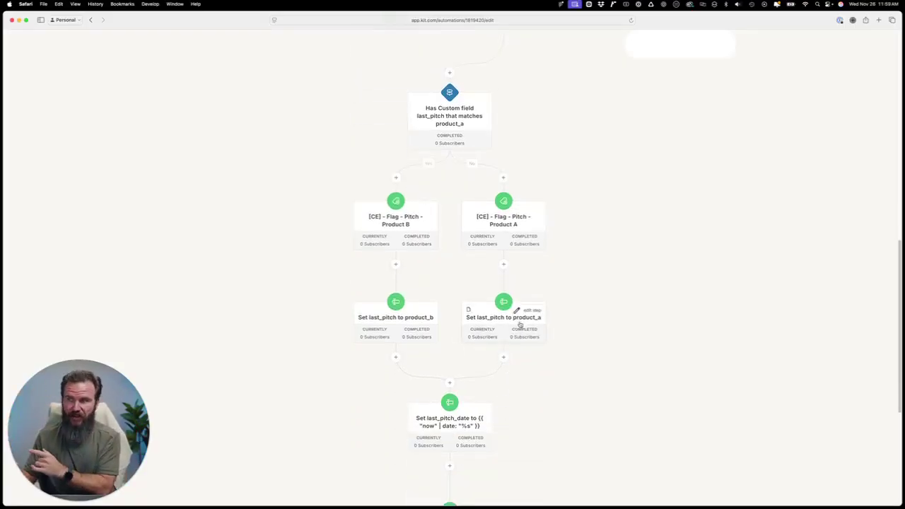
scroll(488, 354, "down", 10)
scroll(481, 397, "up", 10)
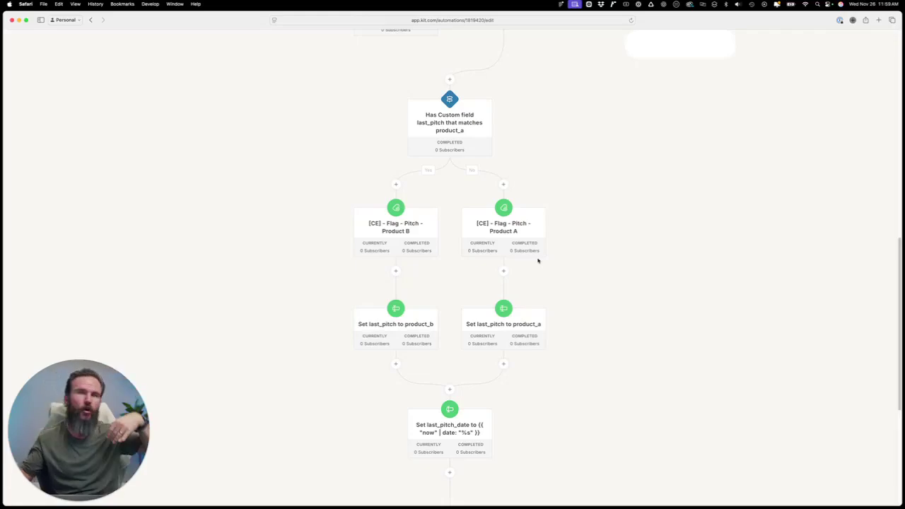
scroll(538, 261, "up", 1)
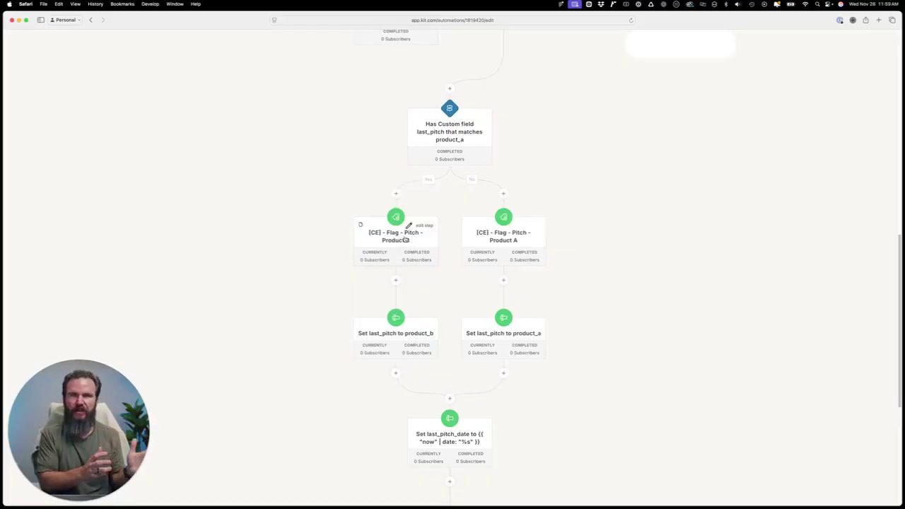
scroll(406, 241, "down", 1)
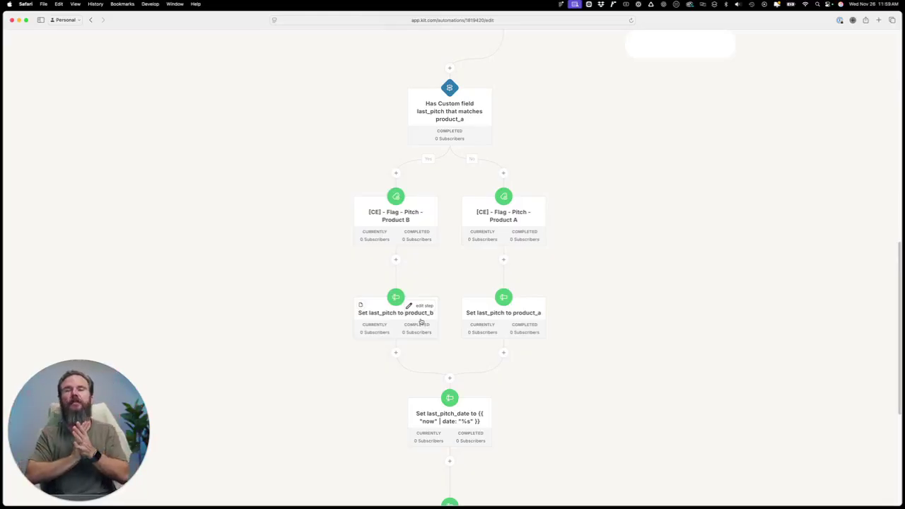
scroll(421, 322, "down", 5)
Open [CE 06] System – Calculate Lead Score and read its flag steps and the lead_score plus 1 step
key("super+bracketleft")
scroll(326, 269, "down", 1)
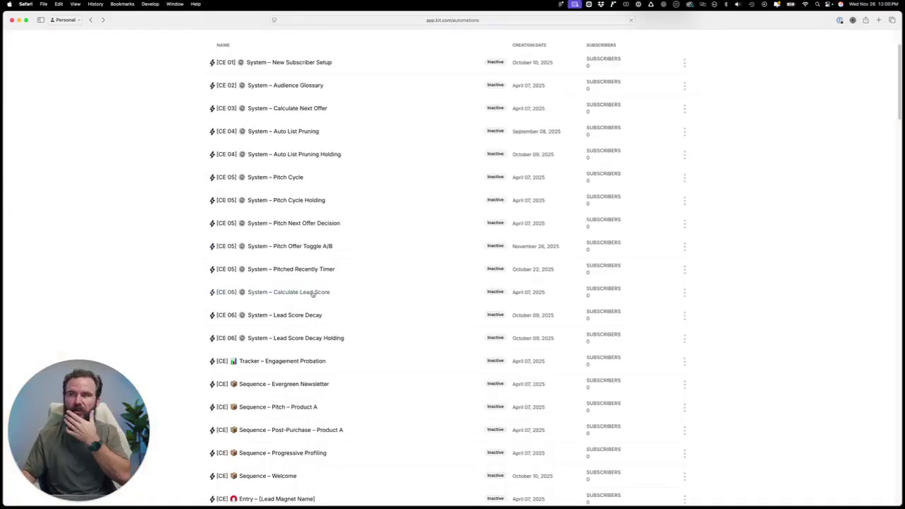
left_click(312, 293)
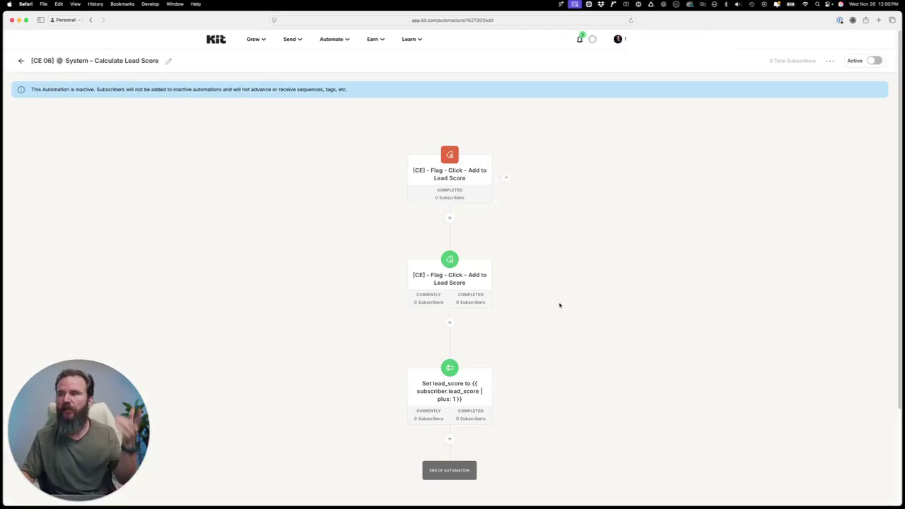
Open [CE 06] System – Lead Score Decay and check the settings of its Has Opened an Email condition
key("super+bracketleft")
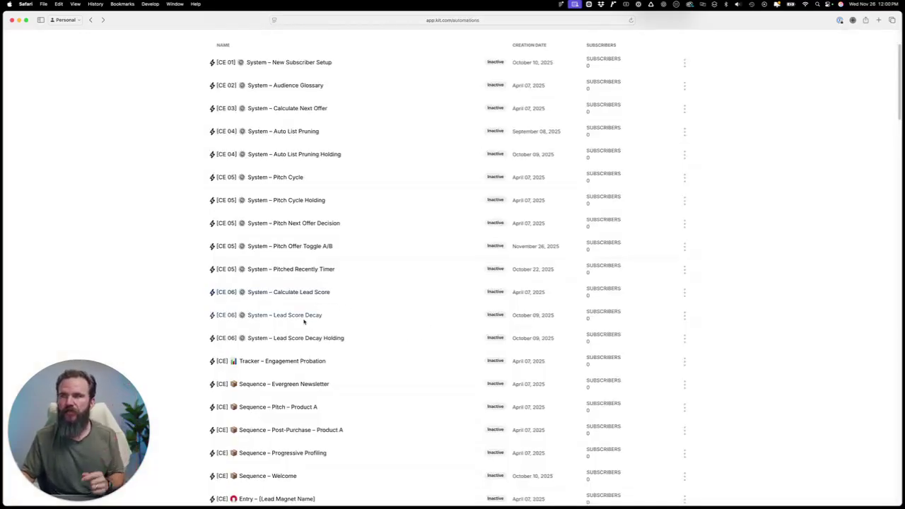
left_click(302, 316)
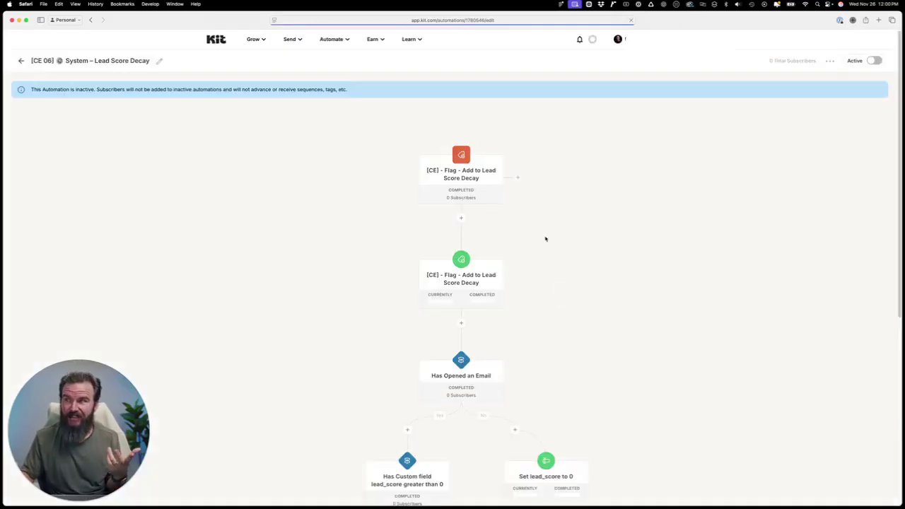
scroll(482, 212, "down", 3)
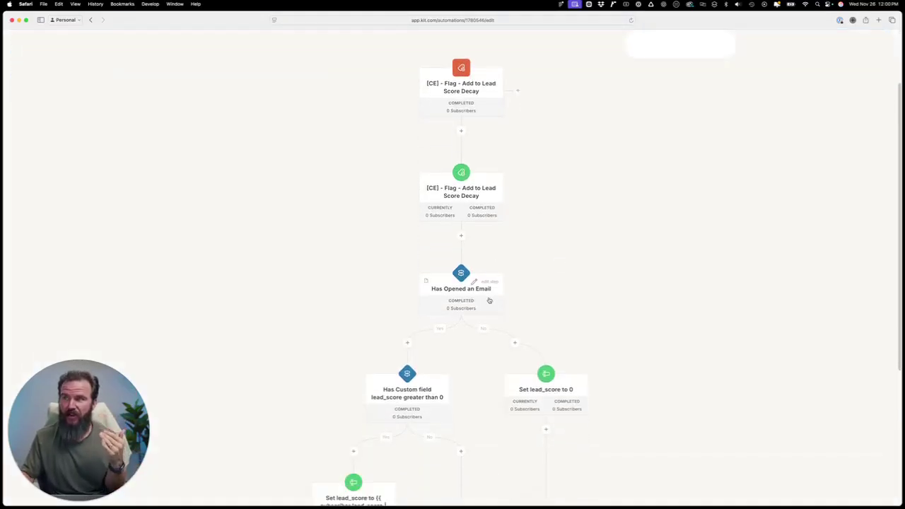
scroll(475, 281, "down", 3)
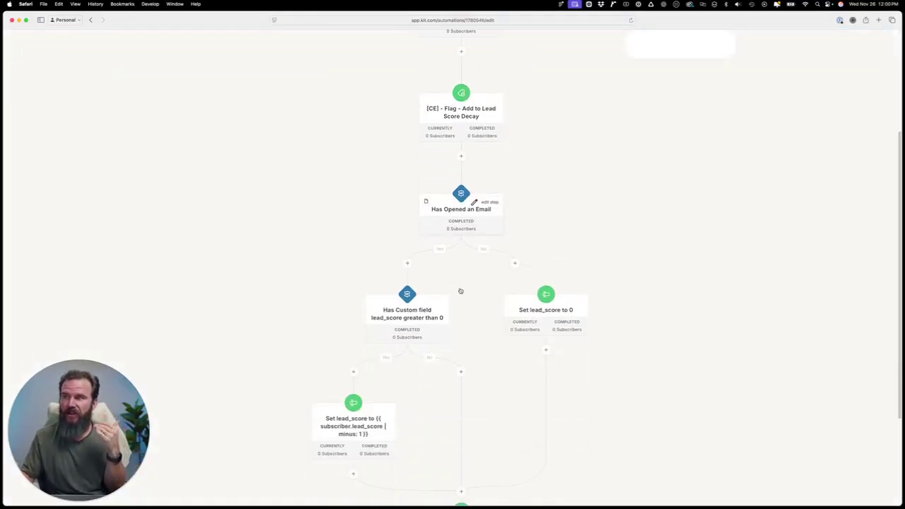
left_click(464, 209)
left_click(612, 205)
Examine Lead Score Decay's lead_score greater than 0 check, its minus 1 step and the Lead Score Decay Holding flag
scroll(448, 226, "down", 2)
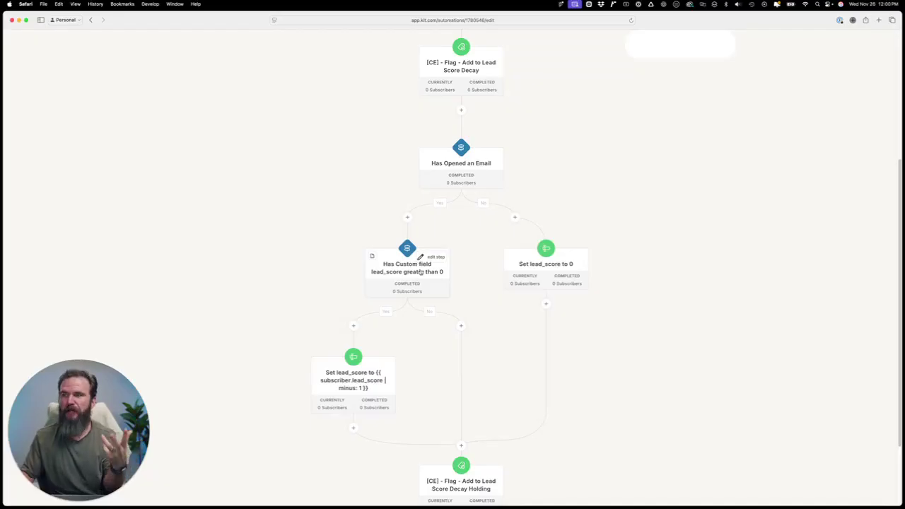
scroll(421, 272, "down", 1)
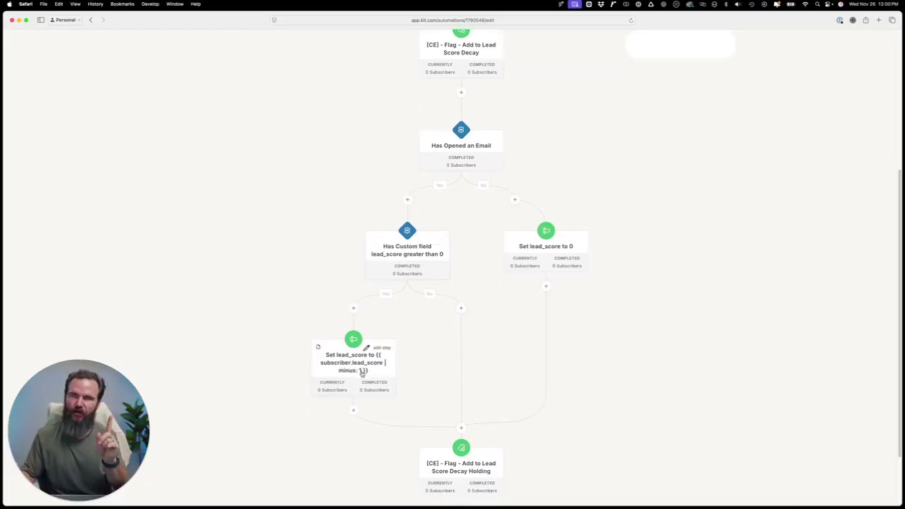
scroll(362, 374, "down", 1)
scroll(360, 353, "down", 4)
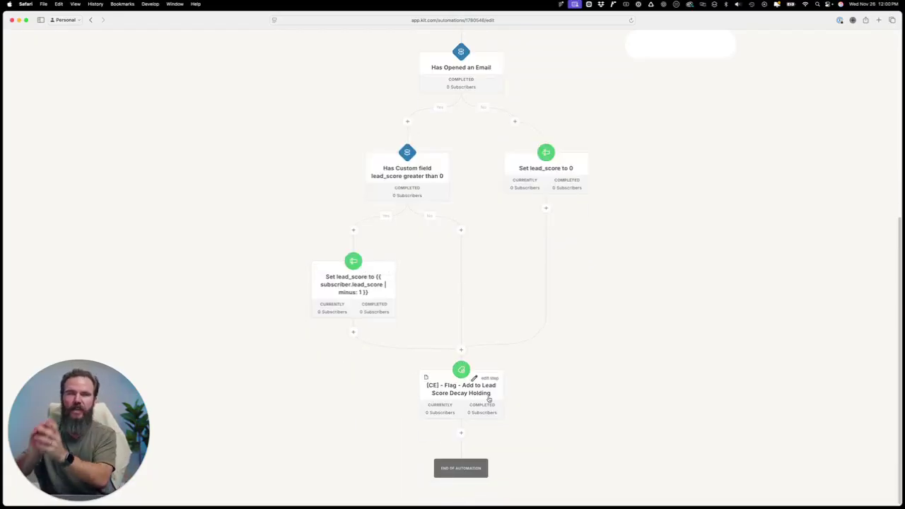
scroll(489, 399, "up", 10)
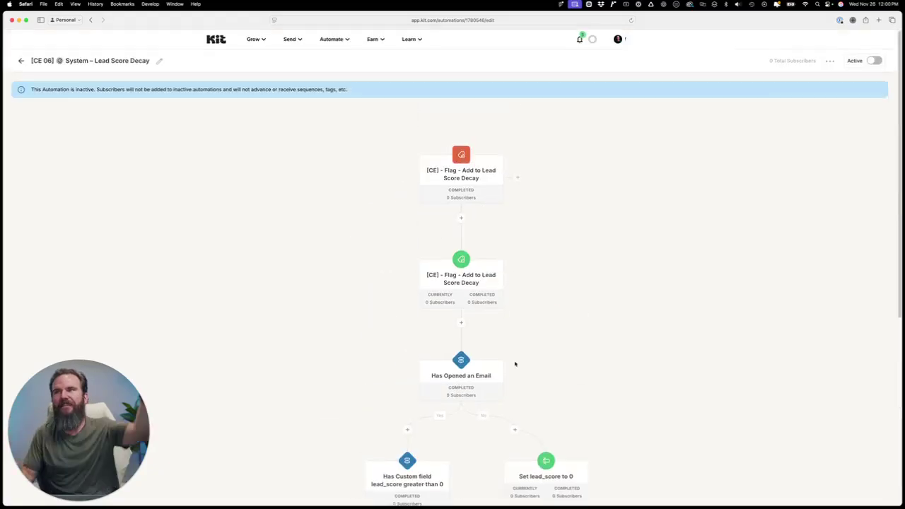
Recheck the day window in the Has Opened an Email condition and close it without changes
scroll(481, 258, "down", 3)
left_click(462, 292)
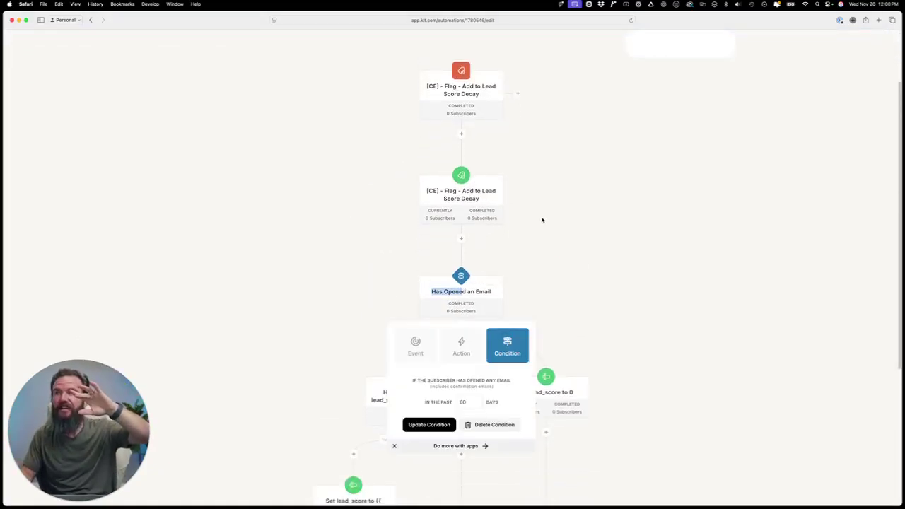
left_click(578, 270)
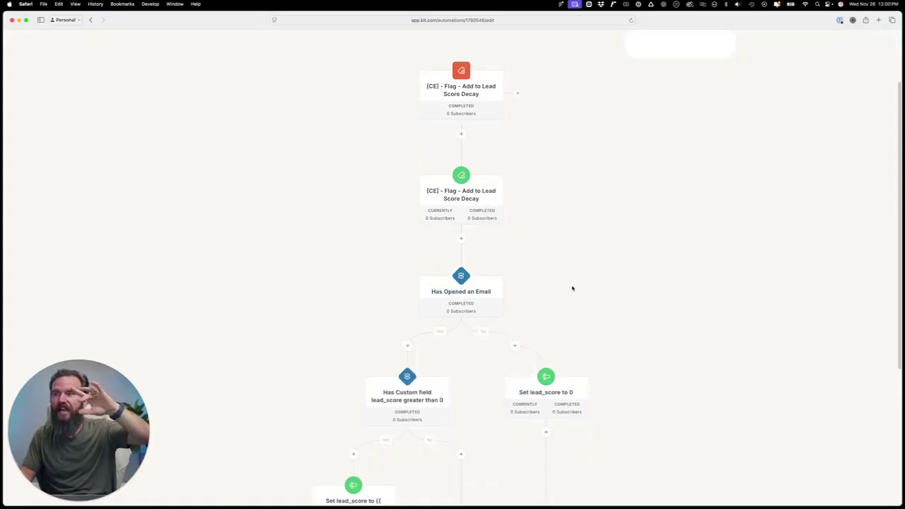
Compare Lead Score Decay's yes and no branches, including the Set lead_score to 0 step, down to the holding flag
scroll(572, 287, "down", 5)
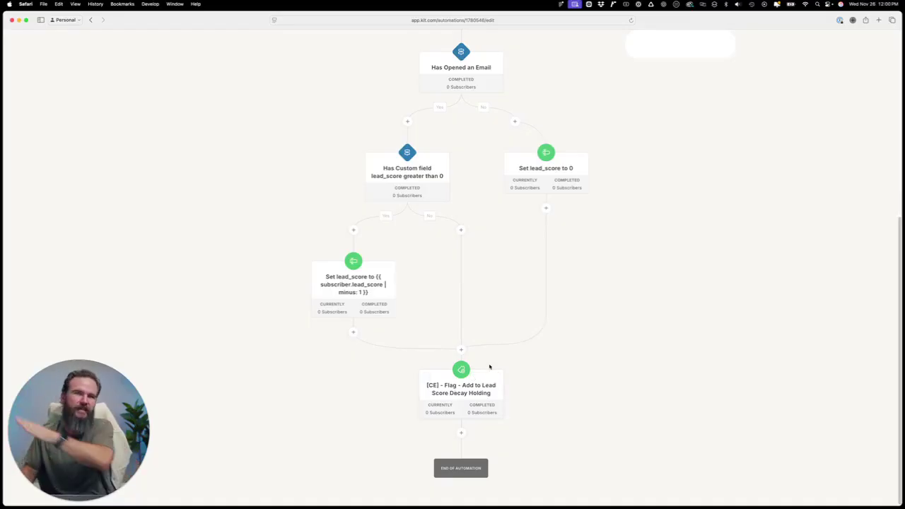
scroll(530, 318, "up", 2)
scroll(544, 268, "up", 4)
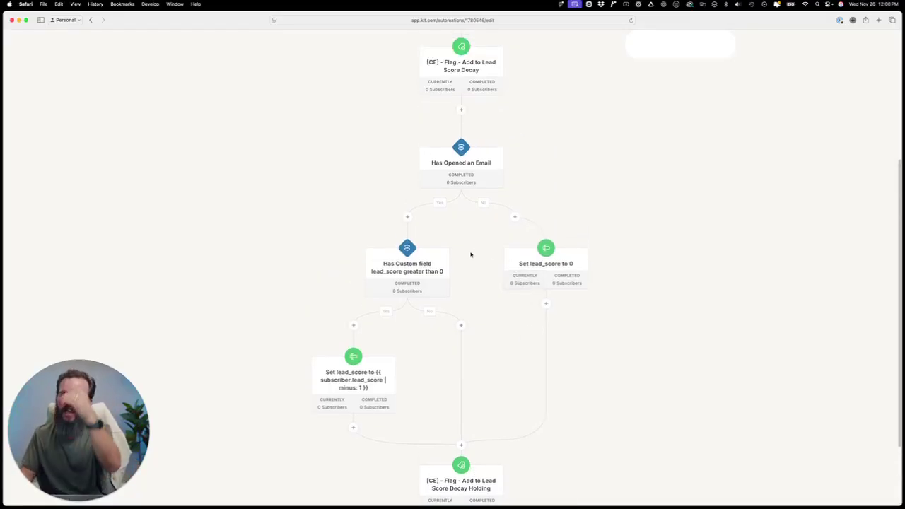
scroll(469, 280, "down", 2)
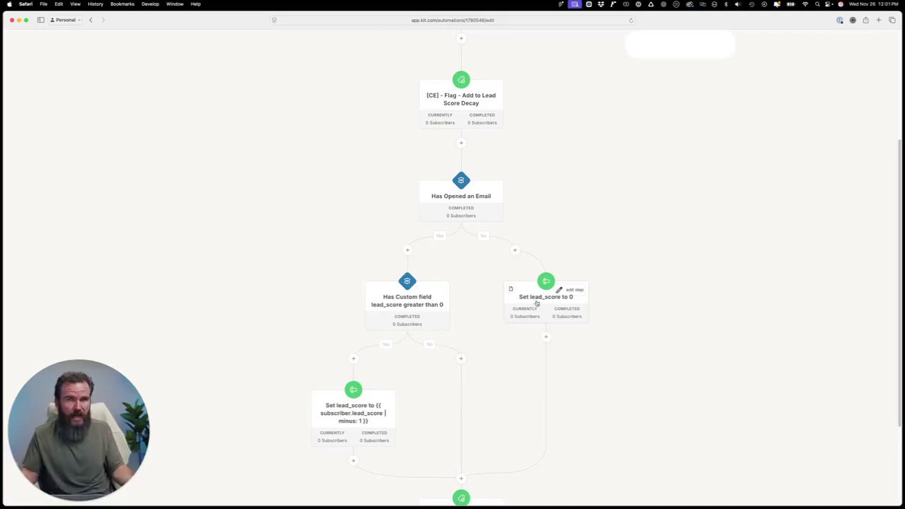
scroll(537, 303, "down", 3)
Open the [CE] Sequence – Welcome automation and examine its flow through to the Pitch Next Offer flag
key("super+bracketleft")
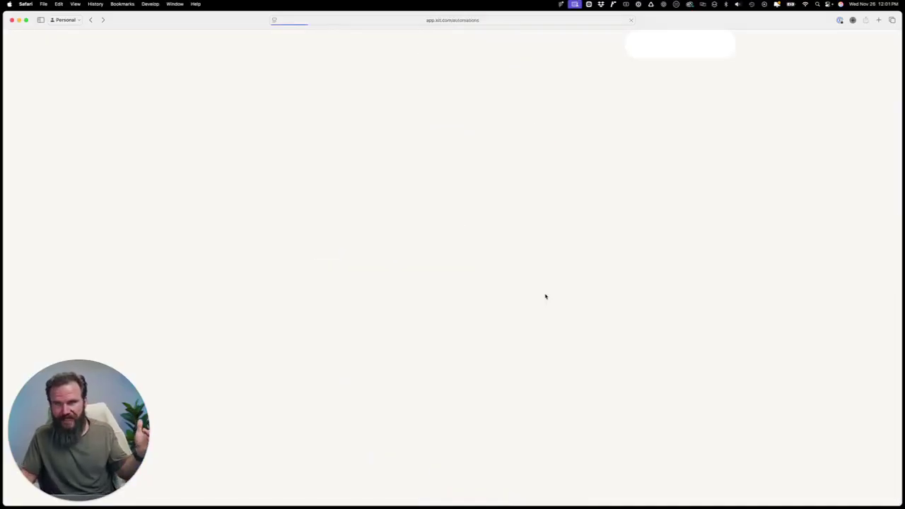
scroll(385, 347, "down", 1)
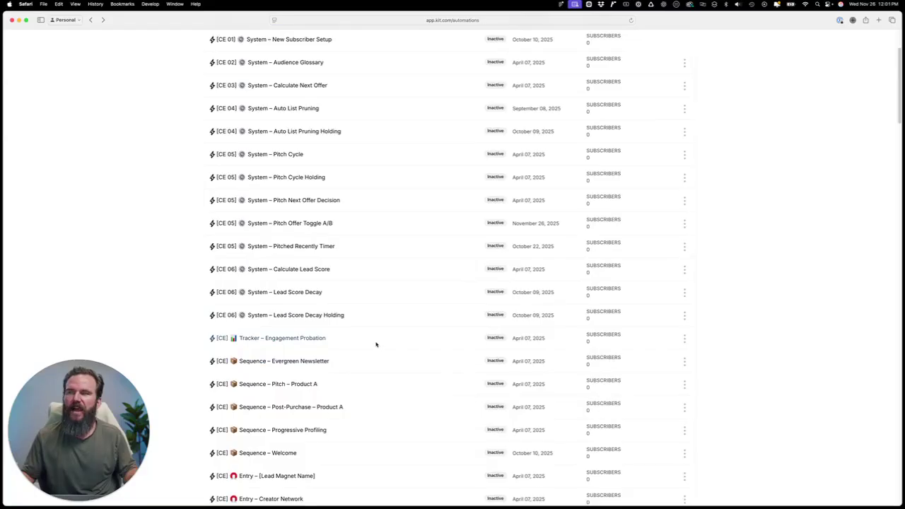
scroll(377, 344, "down", 2)
scroll(366, 317, "down", 1)
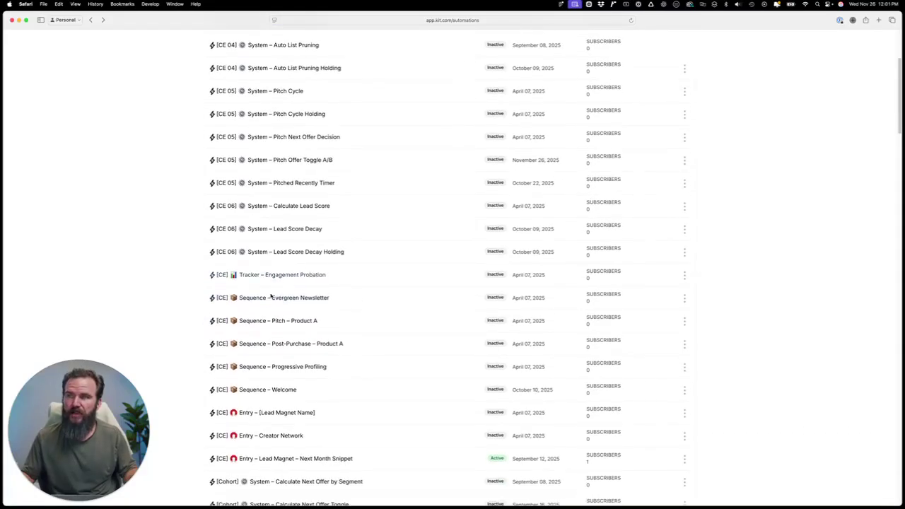
left_click(289, 381)
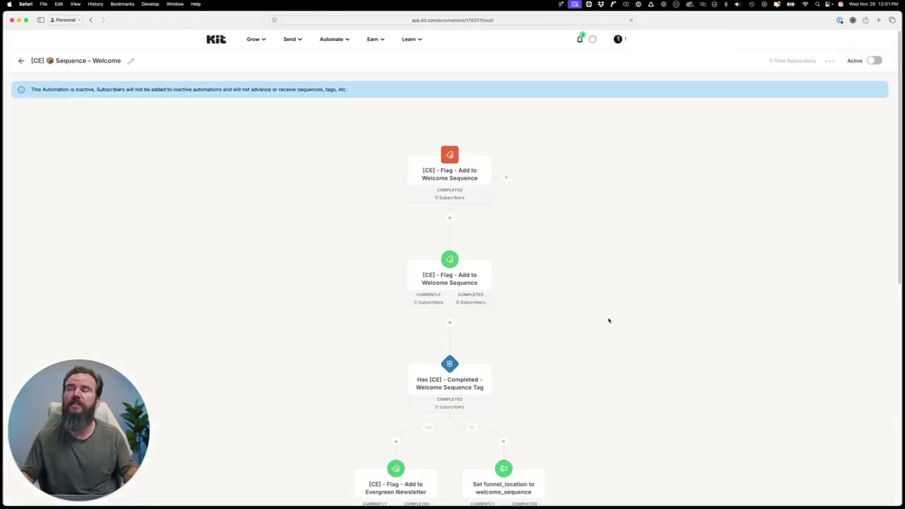
scroll(611, 315, "down", 10)
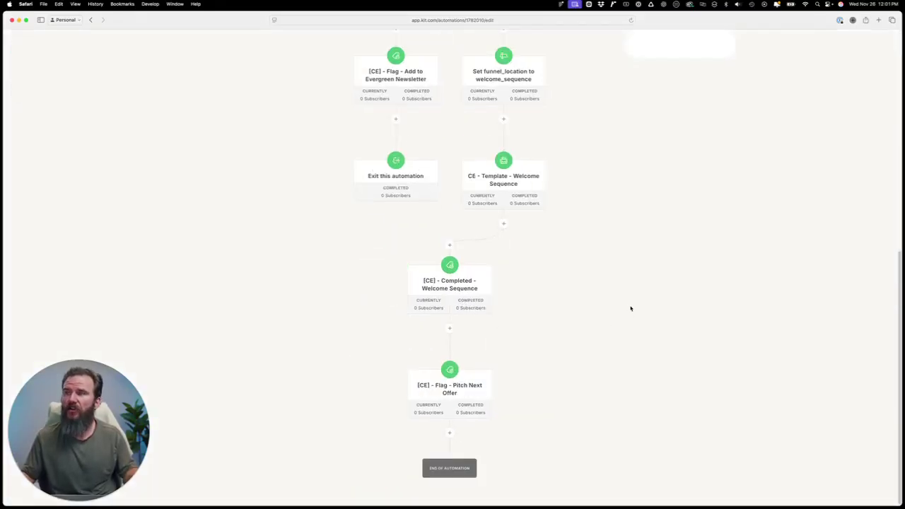
Review the Welcome automation's completed-tag branches, then open its CE - Template - Welcome Sequence step and look through the template email
scroll(631, 309, "up", 10)
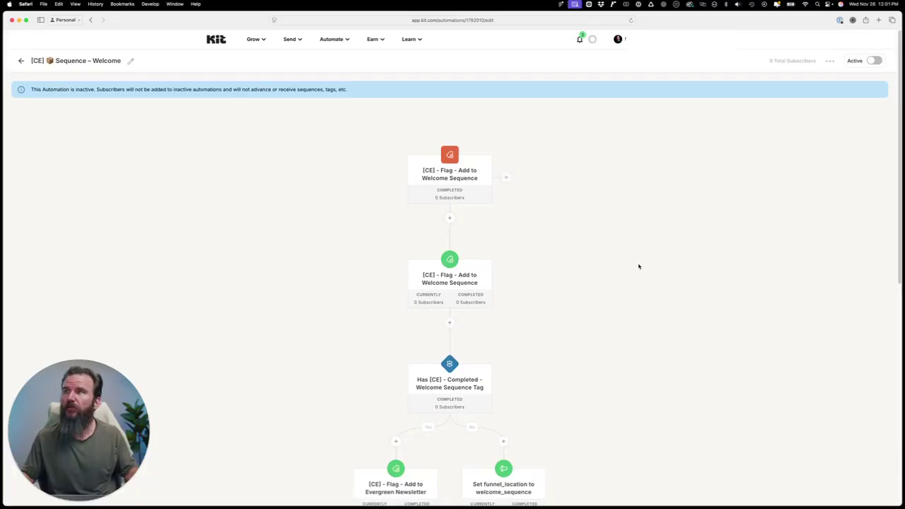
scroll(614, 266, "down", 3)
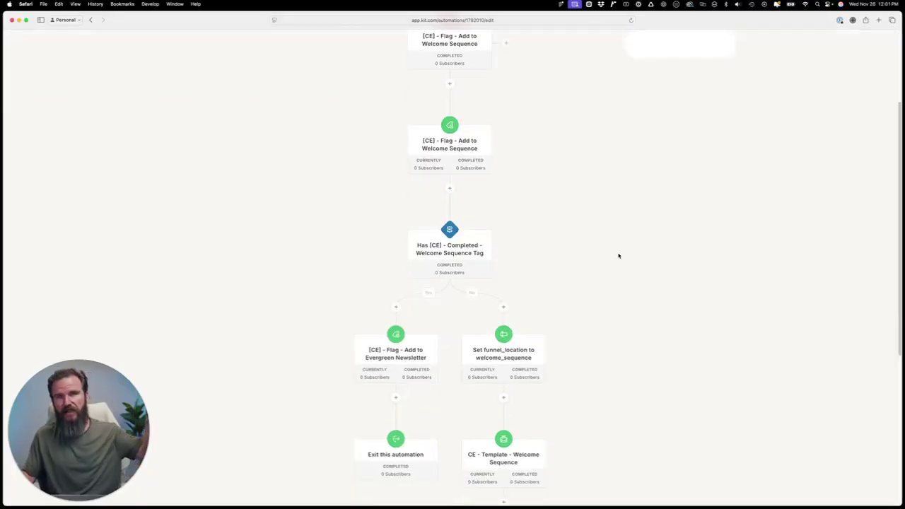
scroll(616, 264, "down", 1)
scroll(608, 280, "down", 1)
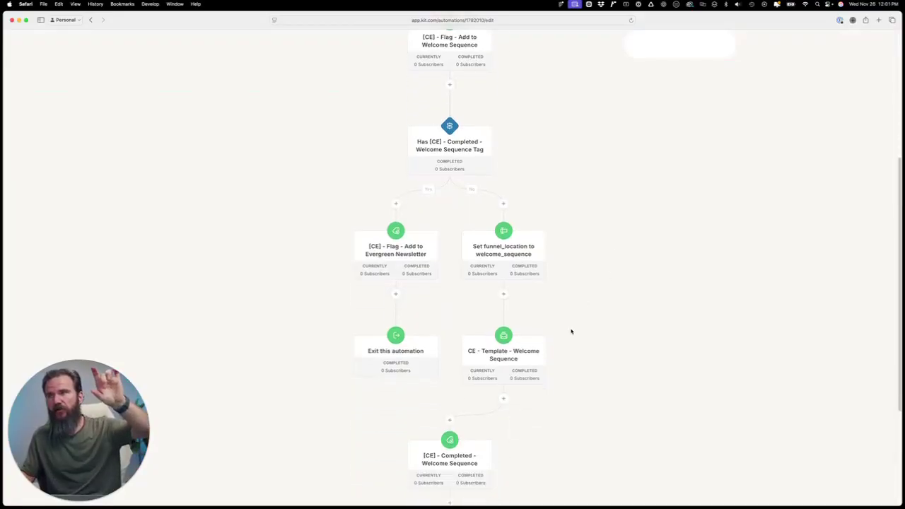
left_click(515, 359)
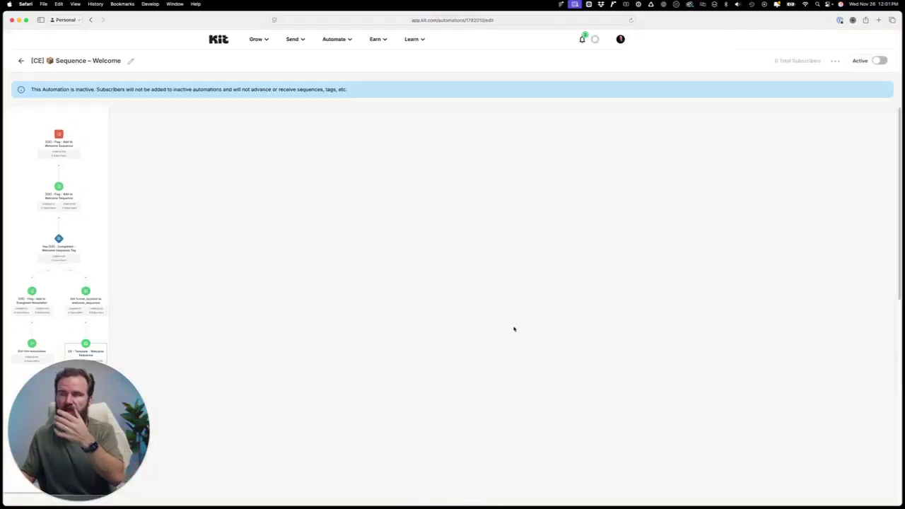
scroll(495, 340, "down", 3)
scroll(494, 341, "down", 1)
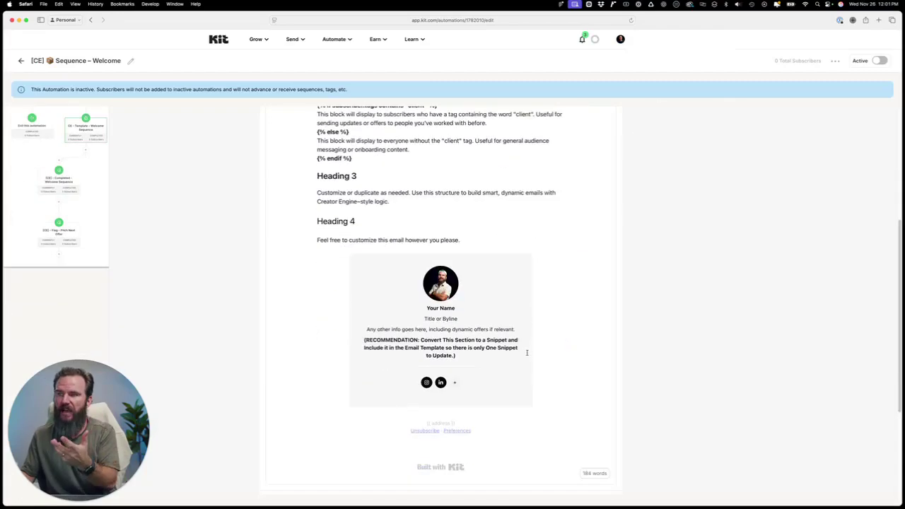
scroll(494, 318, "up", 5)
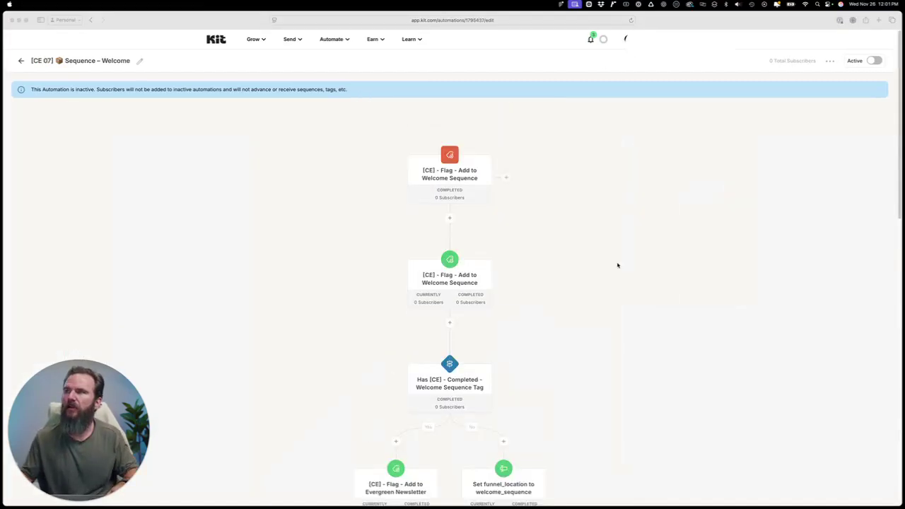
Examine the [CE 07] Sequence – Welcome automation from its trigger through Email 1, the 1 day delay and the custom-field audience branches to the Pitch Next Offer flag
scroll(618, 263, "down", 4)
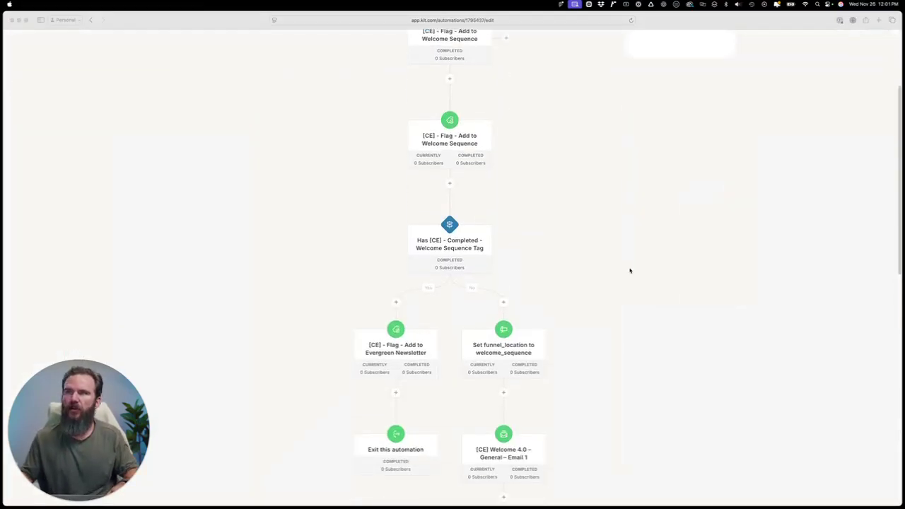
scroll(629, 269, "up", 2)
scroll(651, 280, "down", 6)
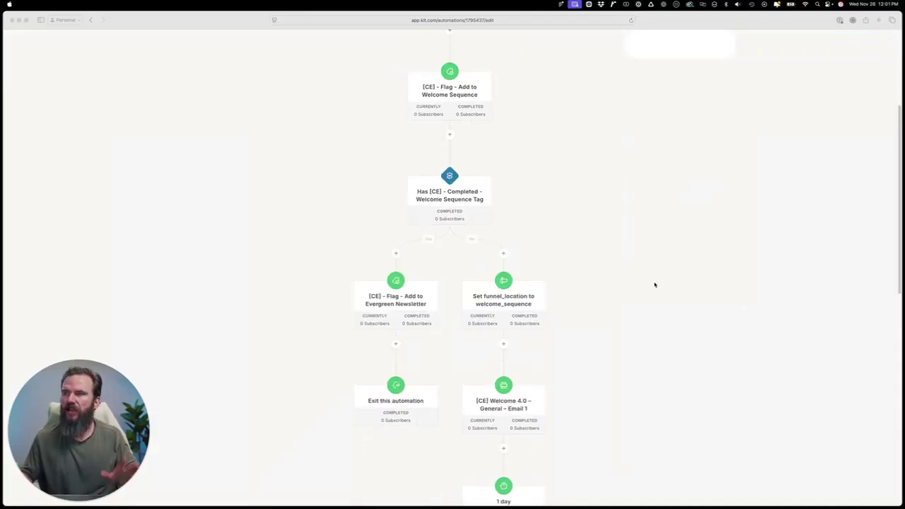
scroll(654, 284, "down", 3)
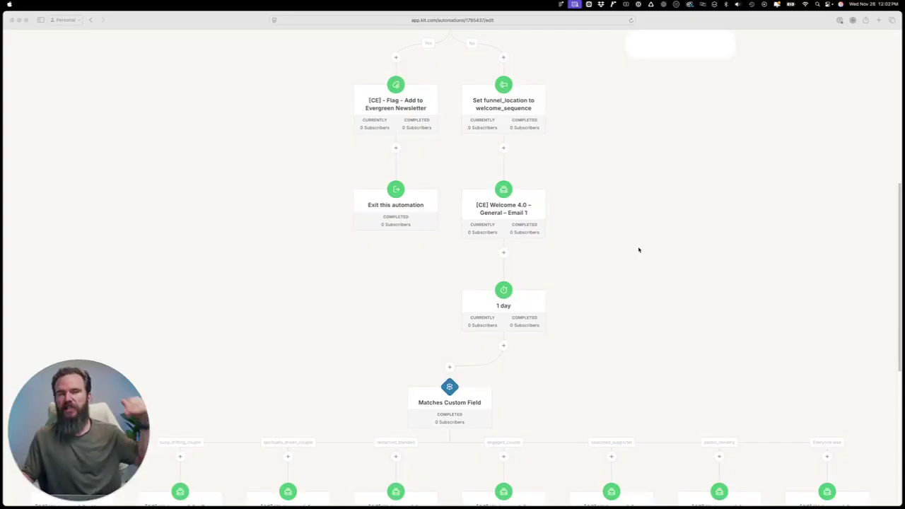
scroll(639, 252, "down", 5)
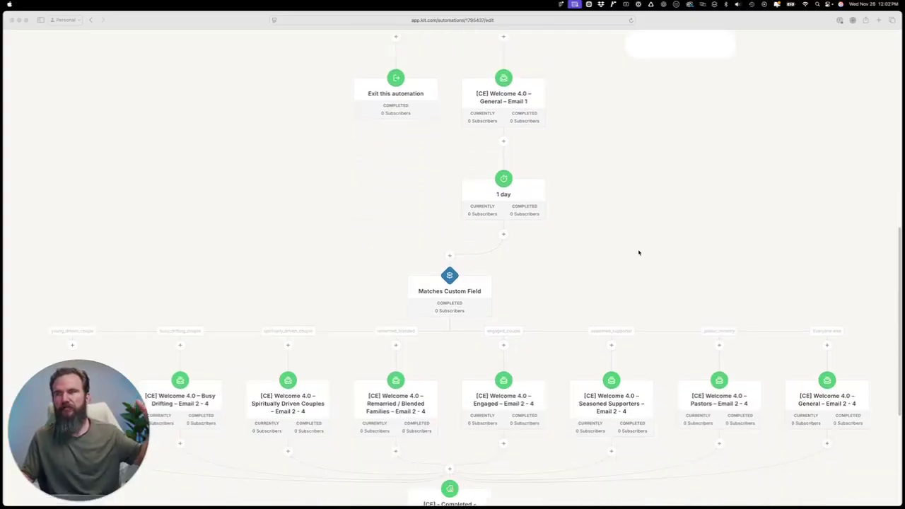
scroll(641, 236, "down", 2)
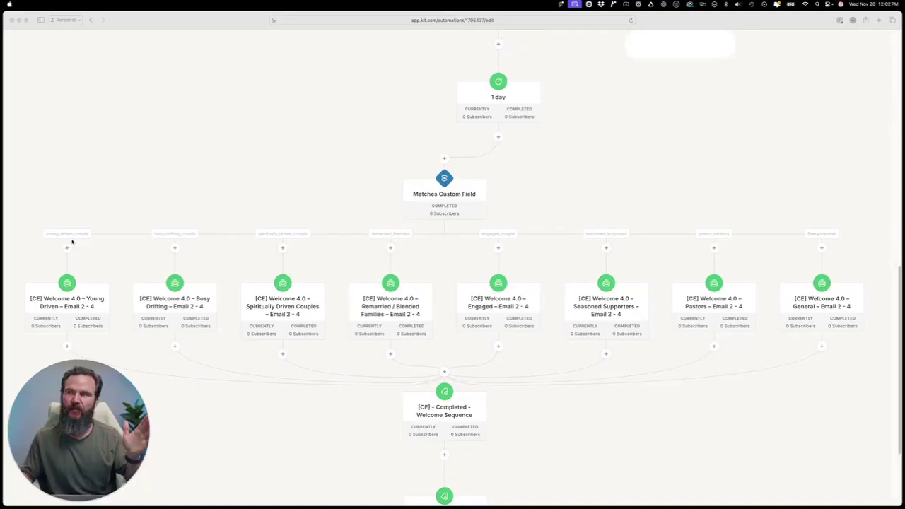
scroll(344, 267, "down", 2)
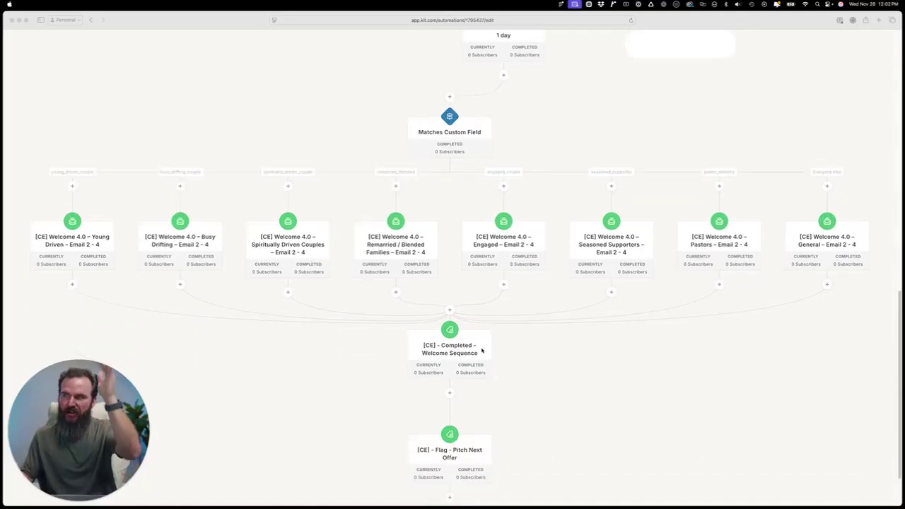
scroll(482, 351, "down", 2)
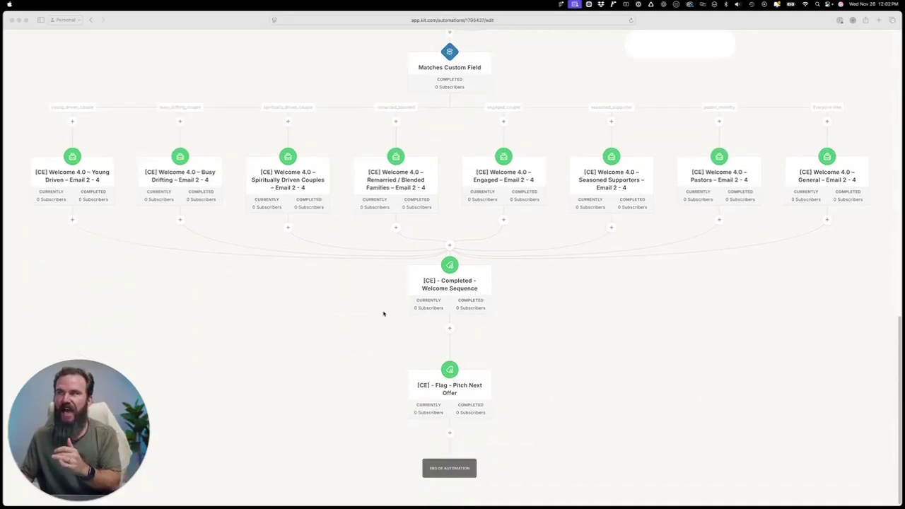
Return to the automations list and open the [CE] Sequence – Pitch – Product A automation
key("super+bracketleft")
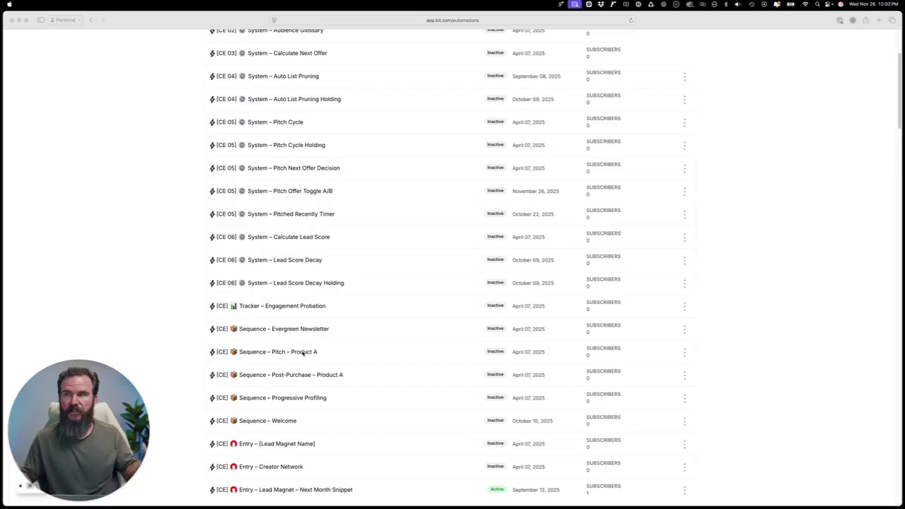
scroll(314, 133, "up", 1)
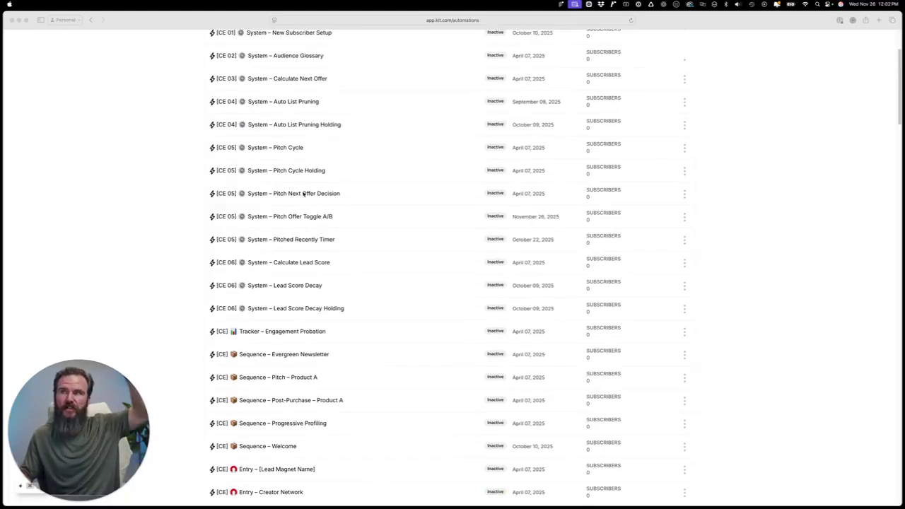
scroll(311, 268, "down", 3)
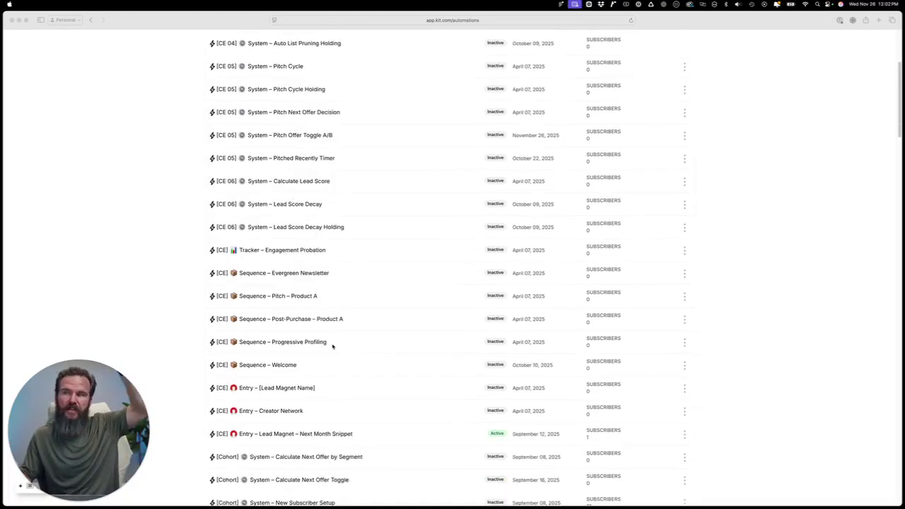
left_click(298, 298)
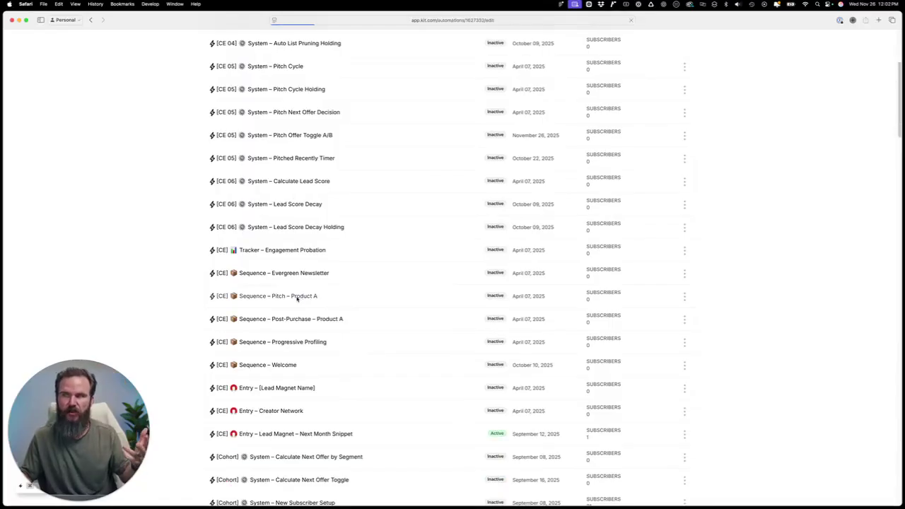
Examine the Pitch – Product A steps that remove subscribers from the Evergreen Newsletter automation and set funnel_location to pitch_product_a
scroll(525, 193, "down", 4)
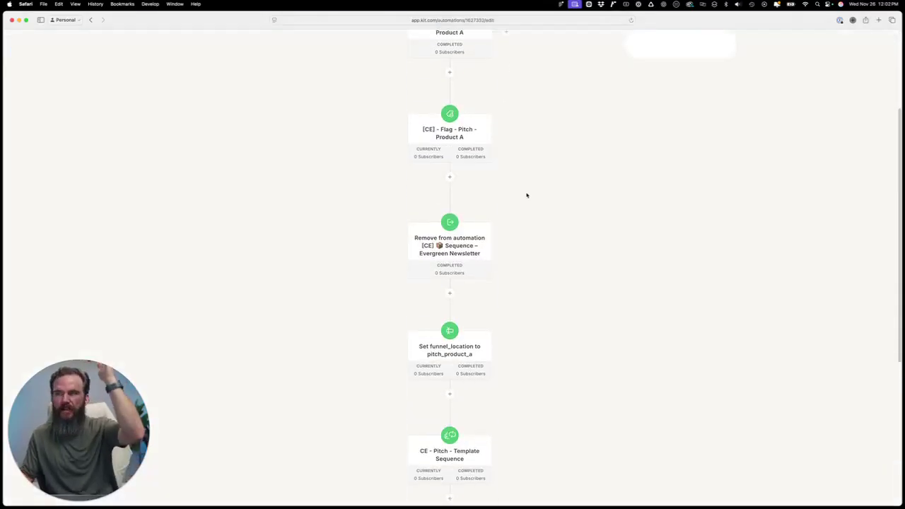
scroll(523, 163, "down", 1)
mouse_move(453, 225)
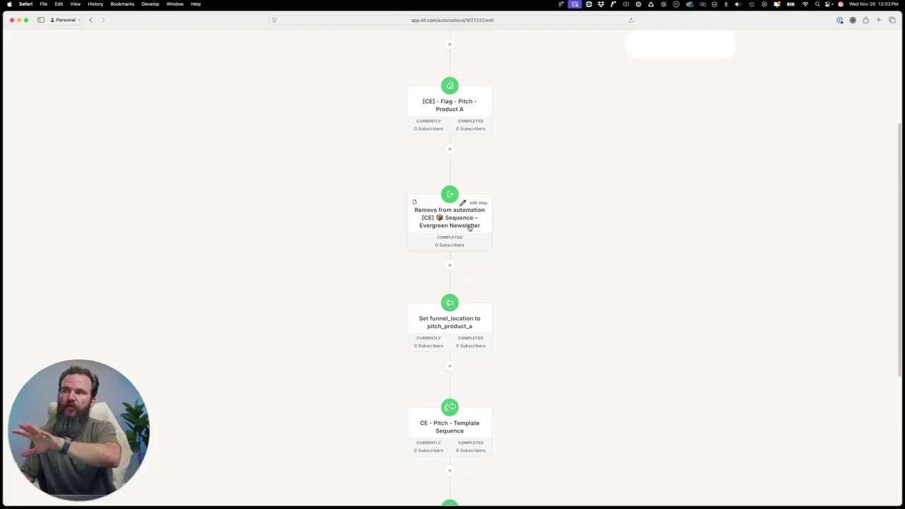
scroll(454, 225, "down", 2)
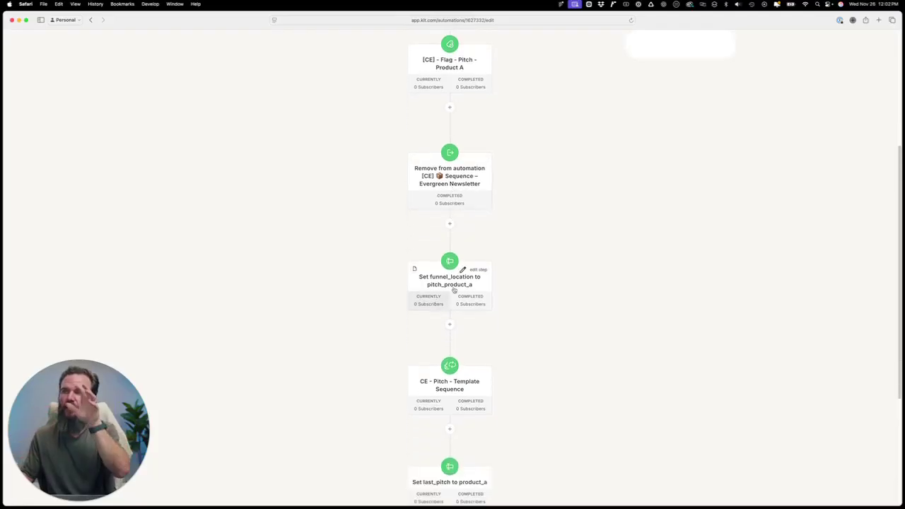
scroll(457, 287, "down", 1)
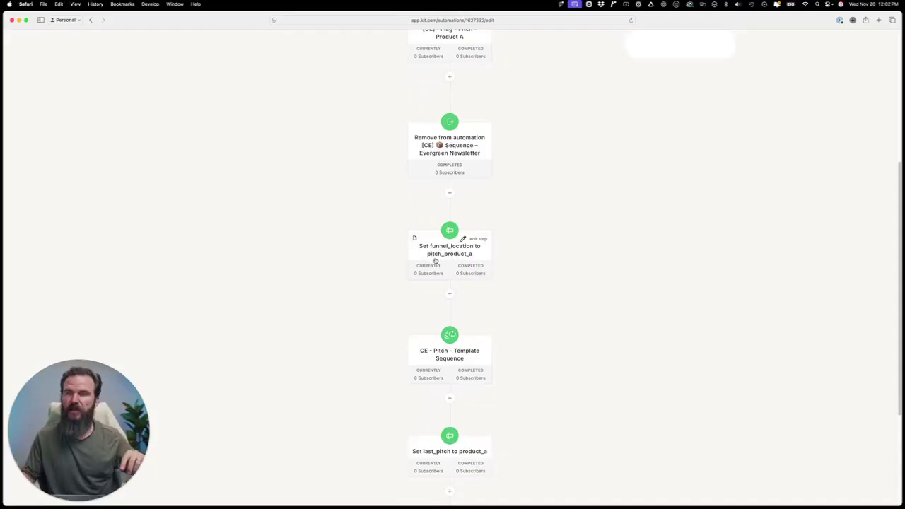
scroll(436, 261, "down", 3)
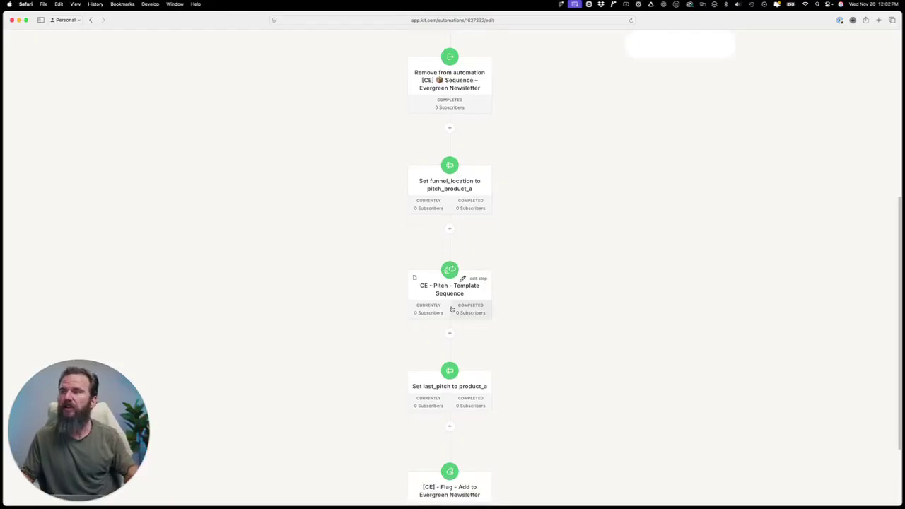
Open the CE - Pitch - Template Sequence step, look over its Email #1: Introduction / Hook template, and return to the flow
left_click(449, 295)
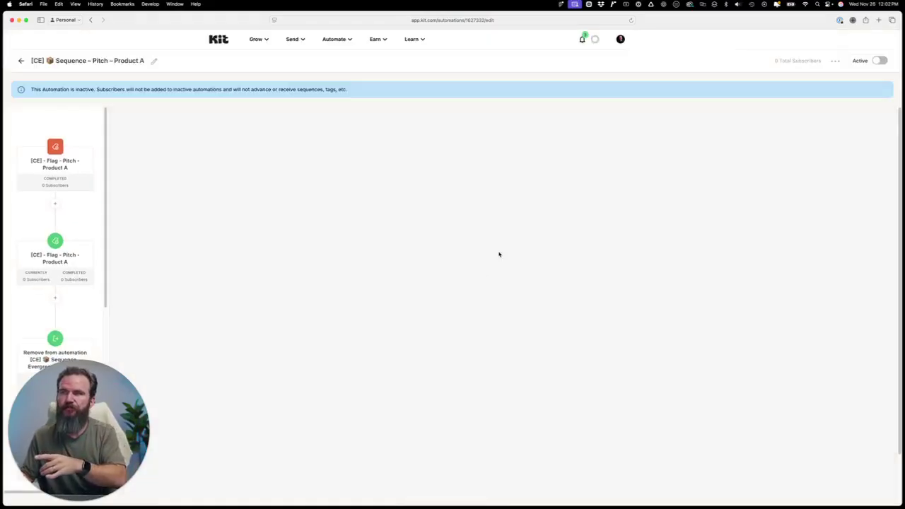
scroll(439, 331, "down", 3)
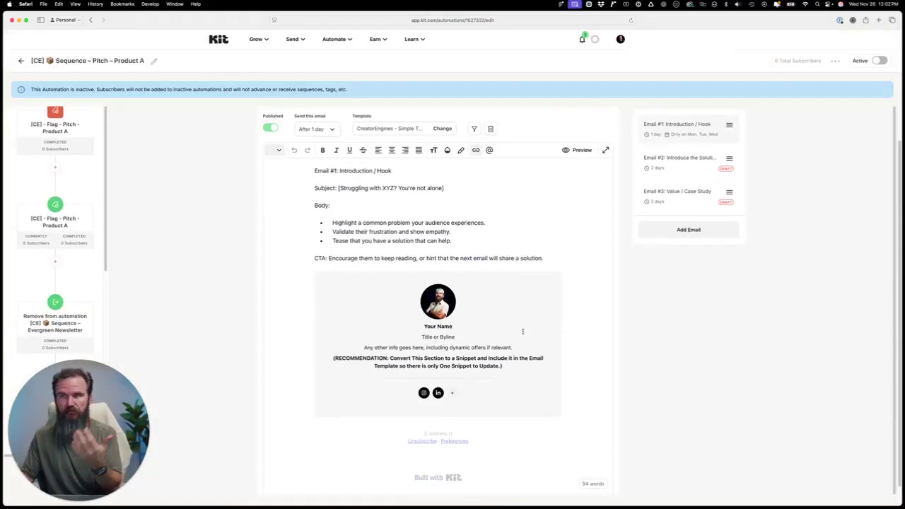
left_click(85, 282)
Examine the closing Pitch – Product A steps, from Set last_pitch to product_a to the Add to Evergreen Newsletter flag
scroll(368, 297, "down", 10)
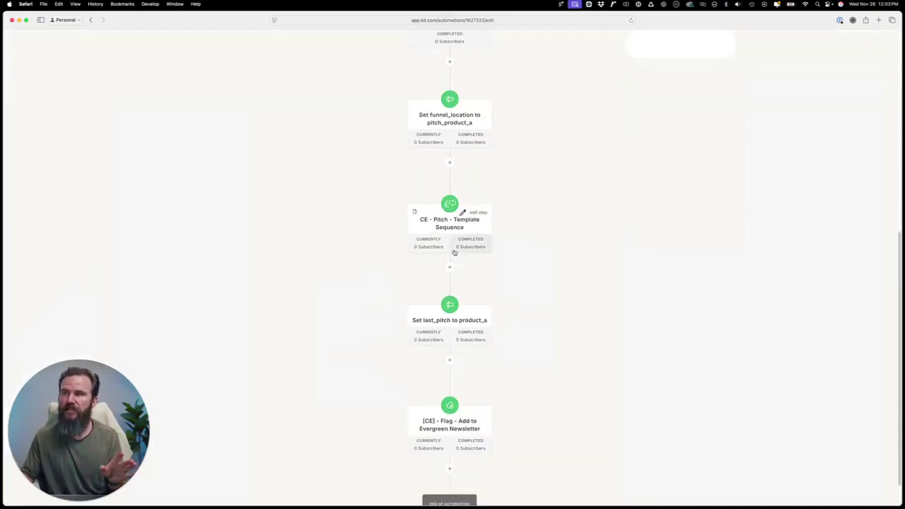
scroll(470, 233, "down", 1)
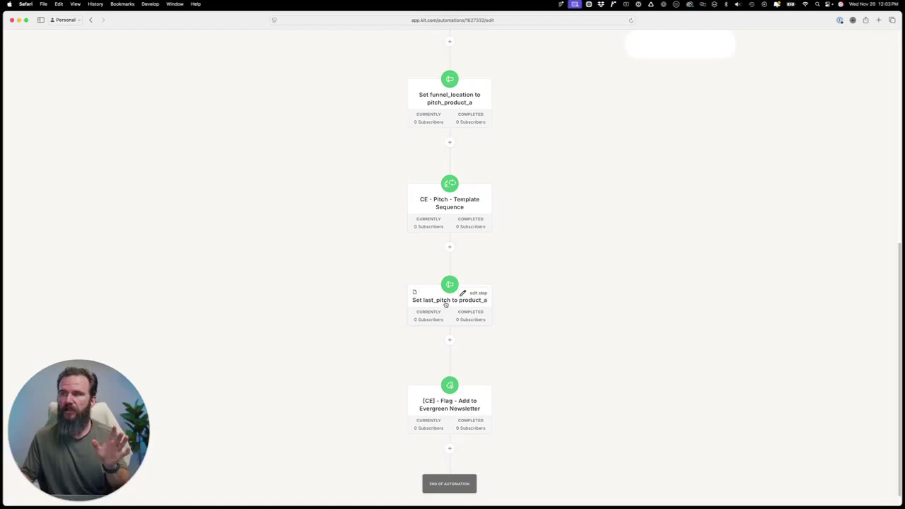
scroll(461, 301, "down", 1)
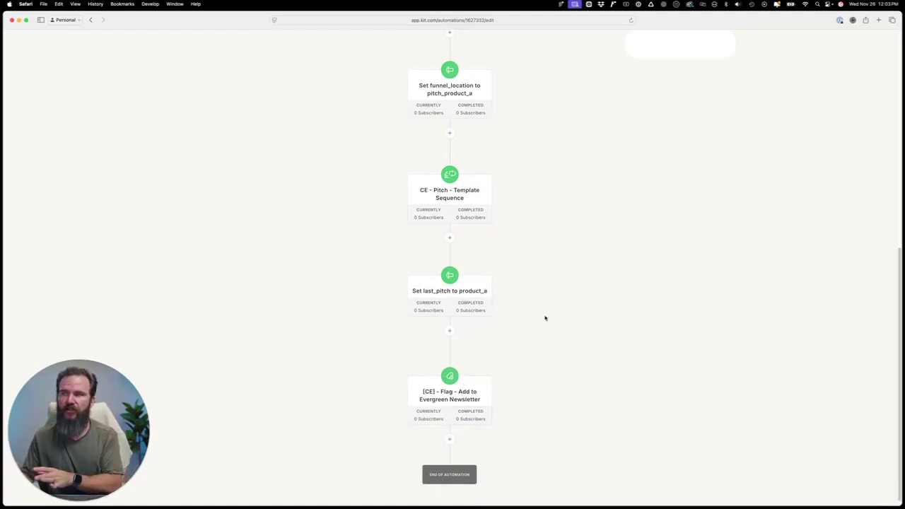
Open the [CE] Sequence – Evergreen Newsletter automation from the automations list and examine its flow down to the template sequence
key("super+bracketleft")
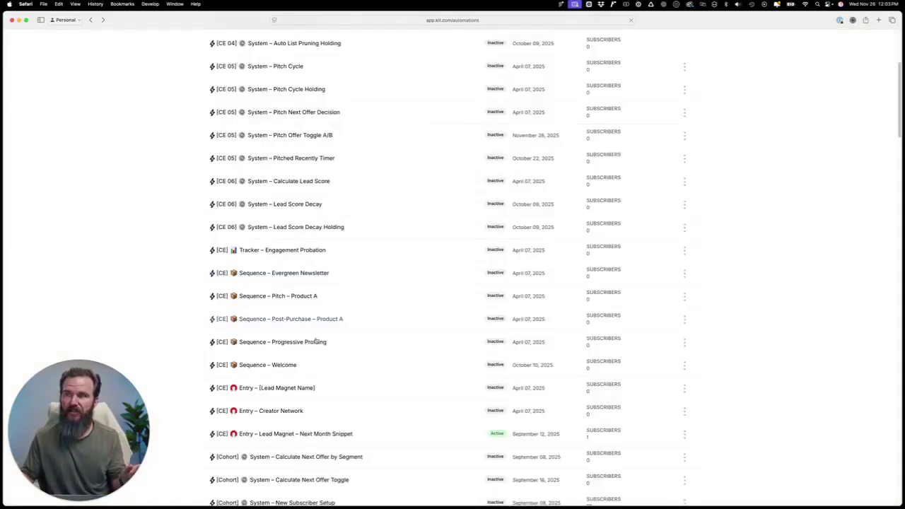
left_click(304, 276)
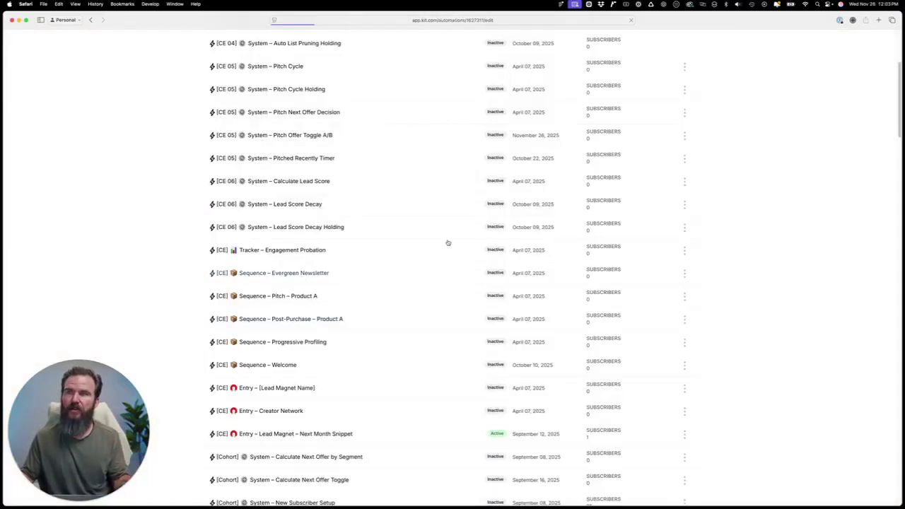
scroll(593, 275, "down", 3)
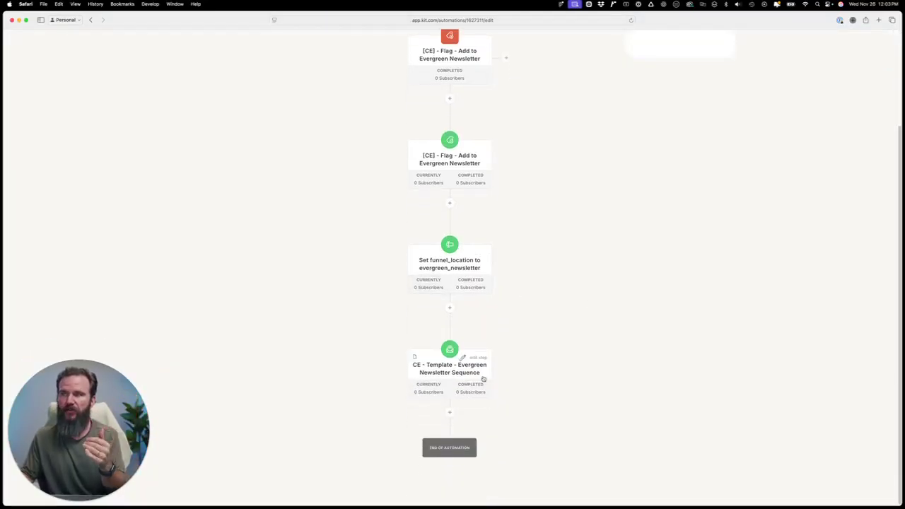
Open the CE - Template - Evergreen Newsletter Sequence step and look through its email content
left_click(463, 357)
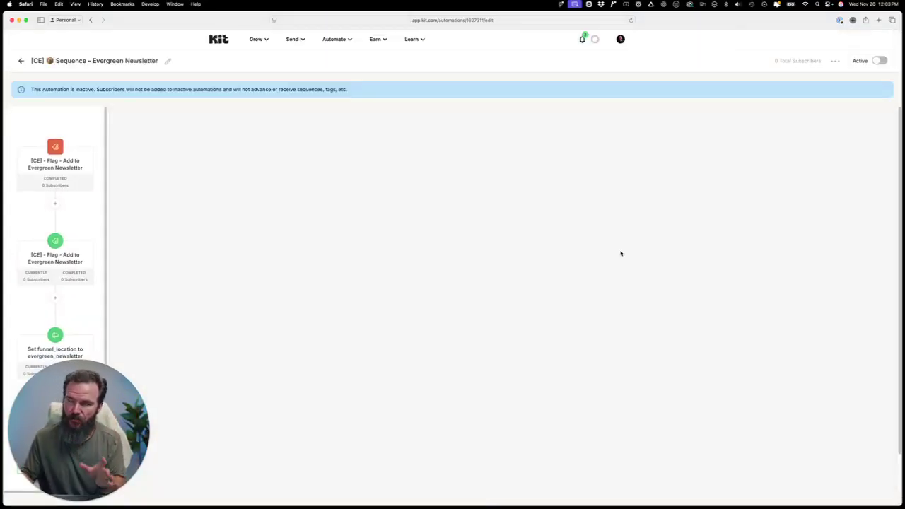
scroll(515, 301, "down", 5)
scroll(515, 301, "up", 5)
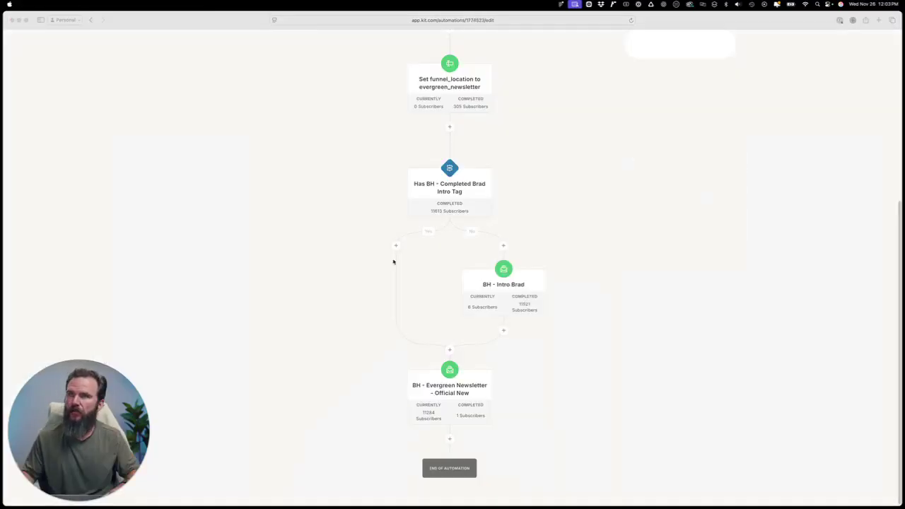
Open the intro sequence on the no branch of BH Sequence - Evergreen Newsletter and read its email's conditional bio section
left_click(504, 286)
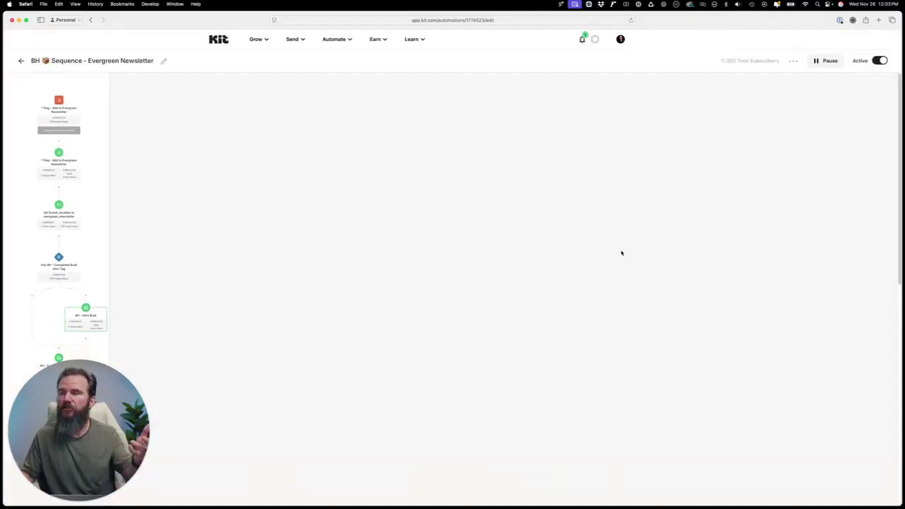
scroll(483, 310, "down", 10)
scroll(453, 247, "up", 5)
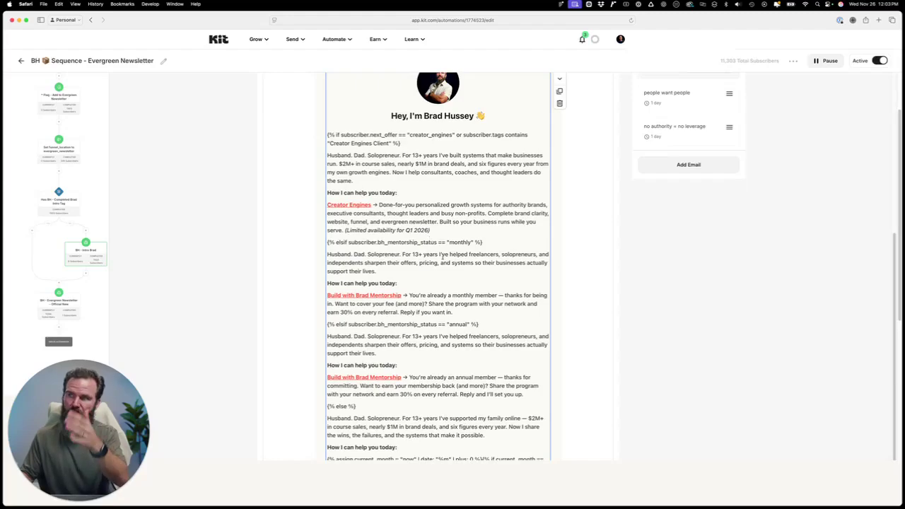
Return to the BH Sequence - Evergreen Newsletter flow and open its BH - Evergreen Newsletter - Official New sequence
left_click(101, 198)
scroll(465, 309, "down", 5)
left_click(444, 387)
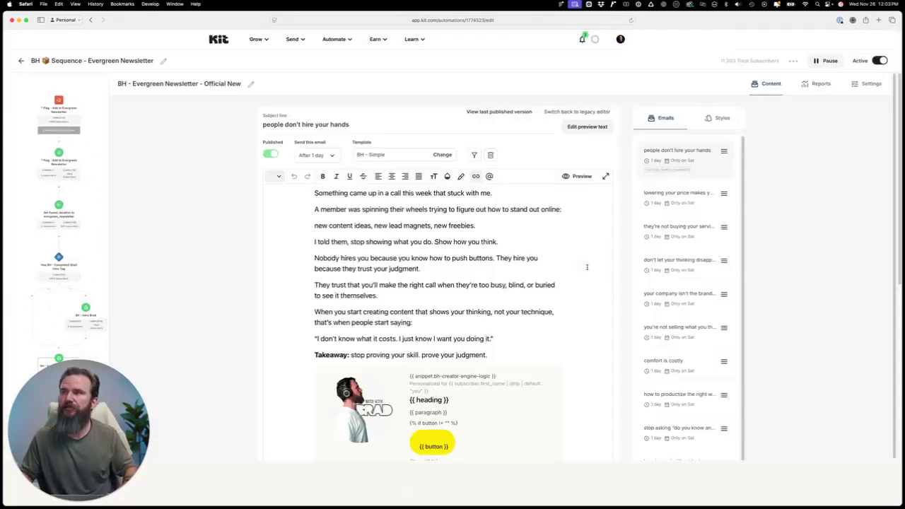
Read the "people don't hire your hands" email down to its smart CTA block and conditional bio section
scroll(569, 280, "down", 5)
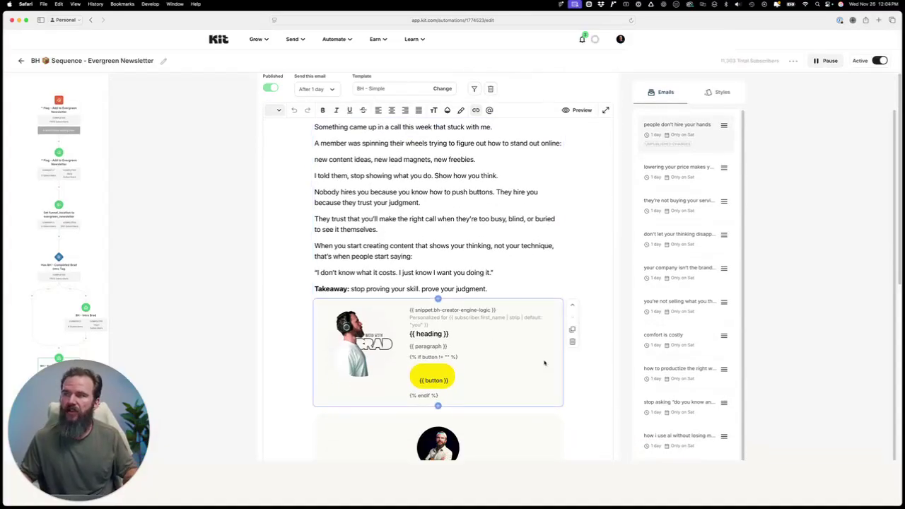
scroll(451, 289, "down", 8)
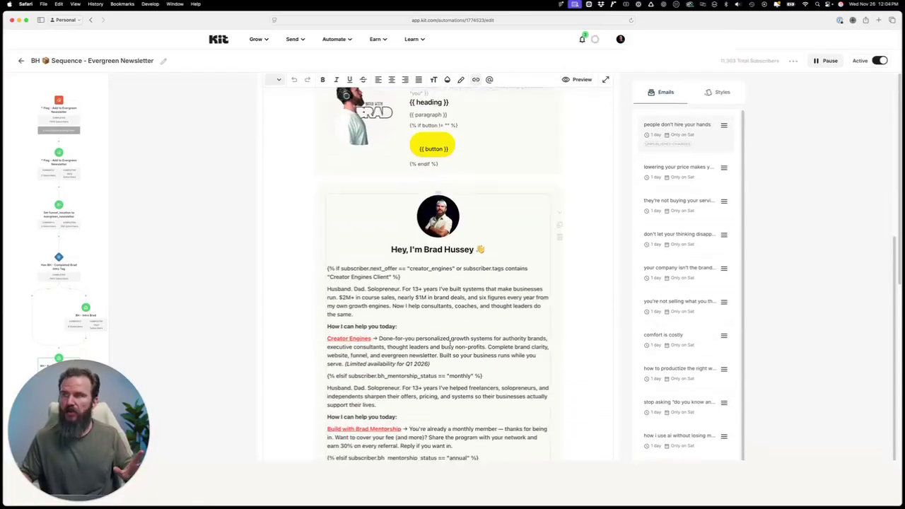
scroll(451, 289, "down", 4)
scroll(451, 289, "up", 15)
scroll(493, 251, "down", 4)
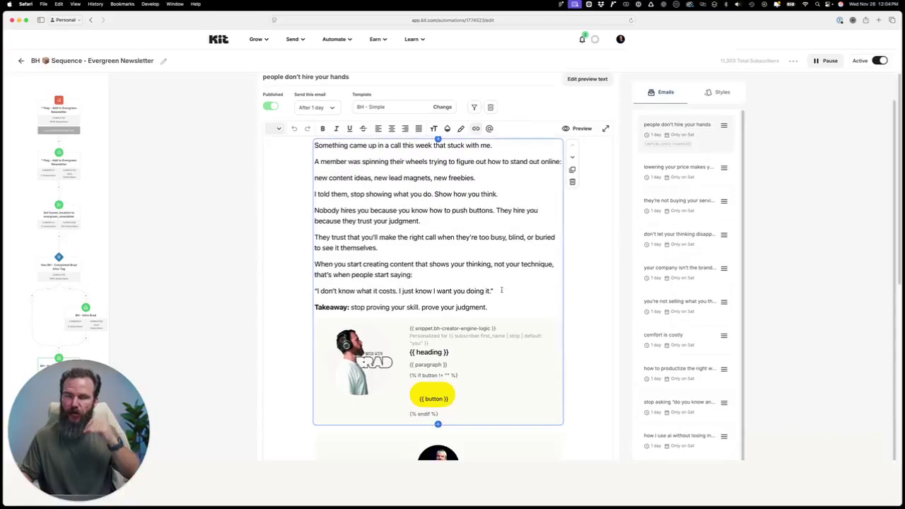
left_click(532, 290)
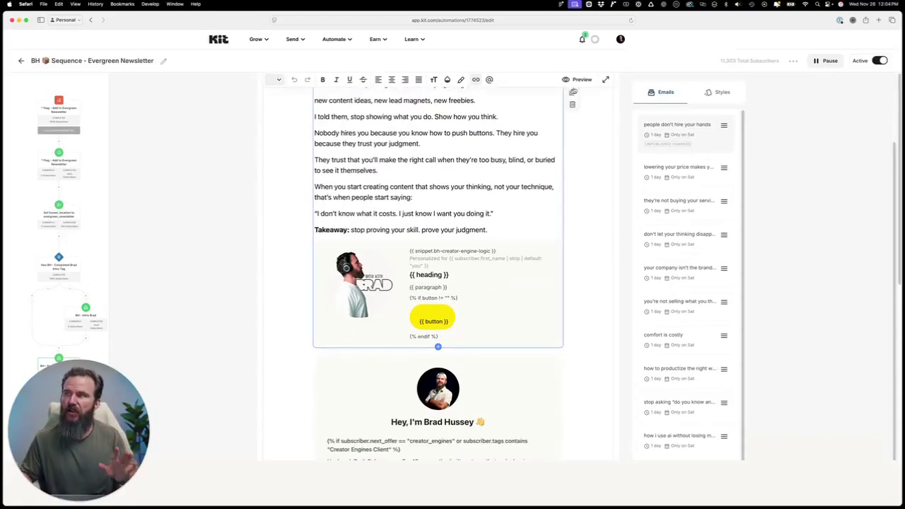
Preview the email as a specific subscriber, examine the personalized CTA and bio, and close the preview
left_click(580, 79)
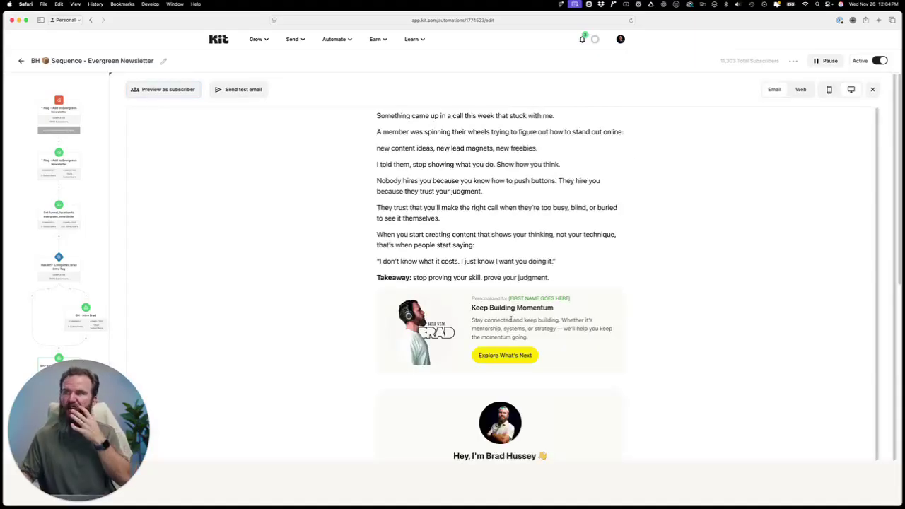
left_click(189, 94)
scroll(644, 304, "down", 2)
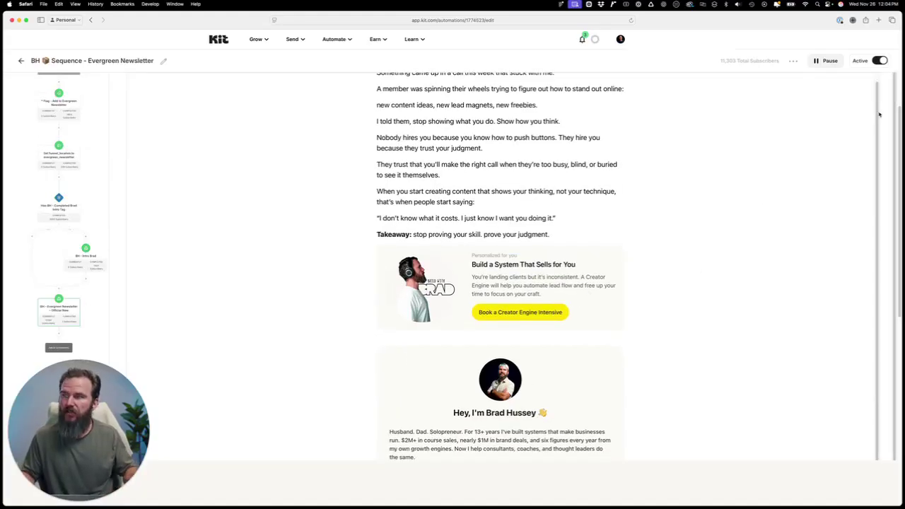
scroll(883, 106, "up", 2)
scroll(877, 106, "down", 2)
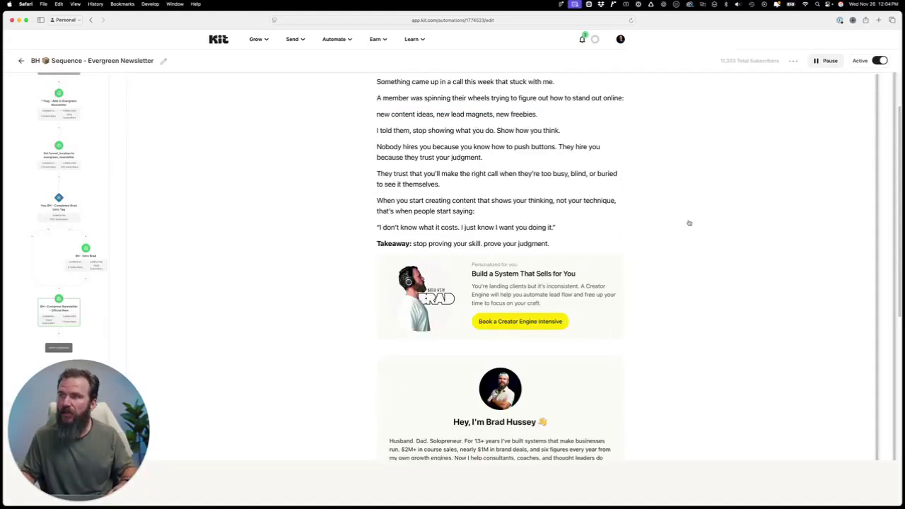
scroll(877, 147, "up", 2)
left_click(873, 90)
Open the email's BH - Creator Engine - Smart CTA - Display snippet, check its variables, and close it without saving
scroll(439, 283, "up", 5)
scroll(438, 283, "up", 10)
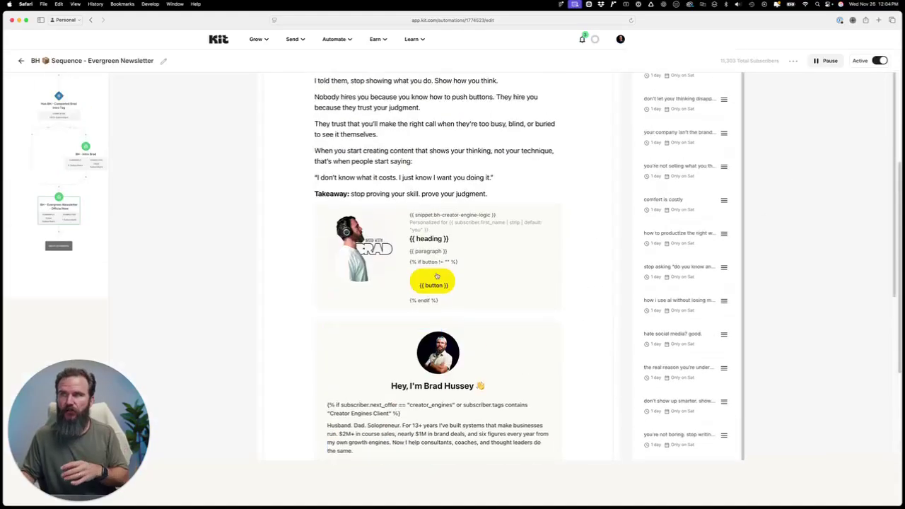
double_click(485, 244)
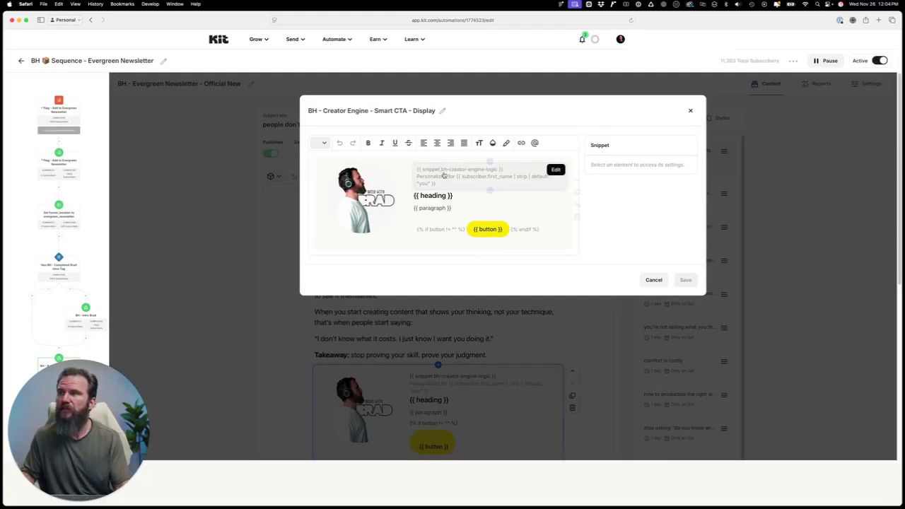
left_click(692, 111)
Open the BH - Creator Engine - Logic snippet from the snippets list, read its conditional offer code, and cancel out of it
mouse_move(290, 40)
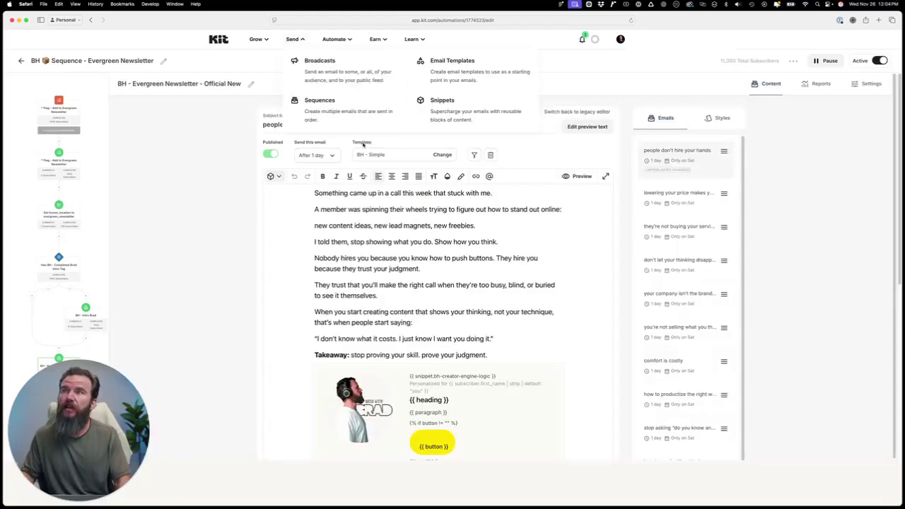
left_click(454, 120)
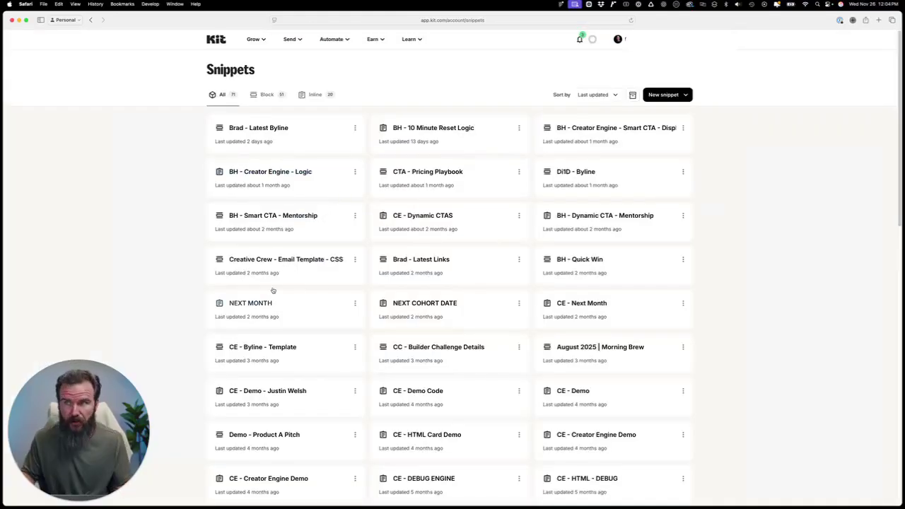
left_click(278, 175)
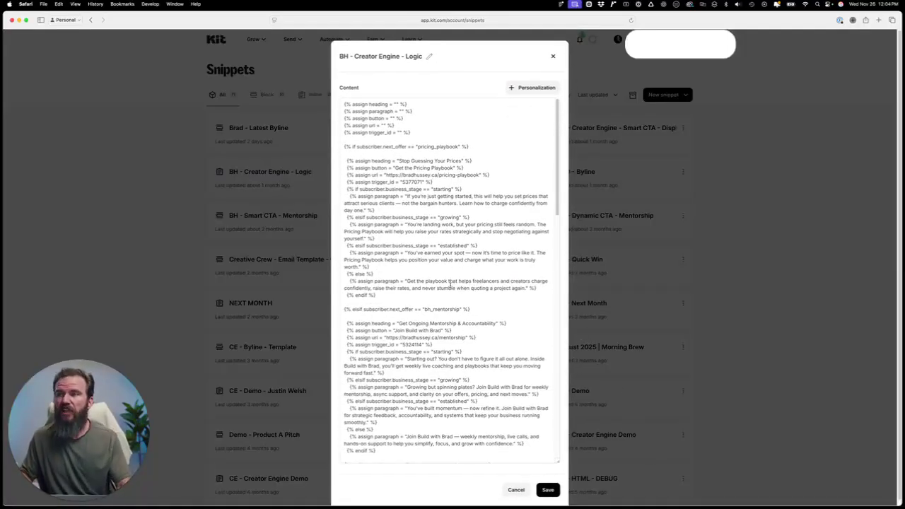
scroll(449, 288, "down", 15)
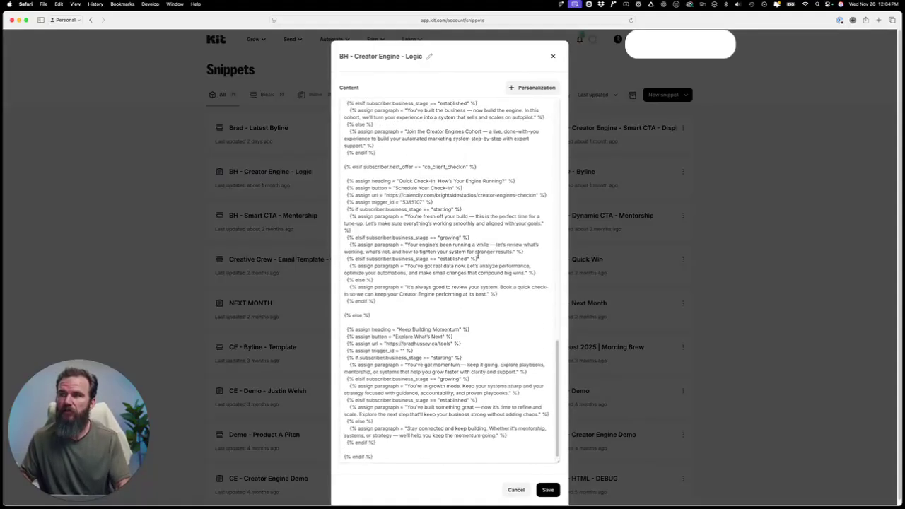
scroll(477, 255, "down", 1)
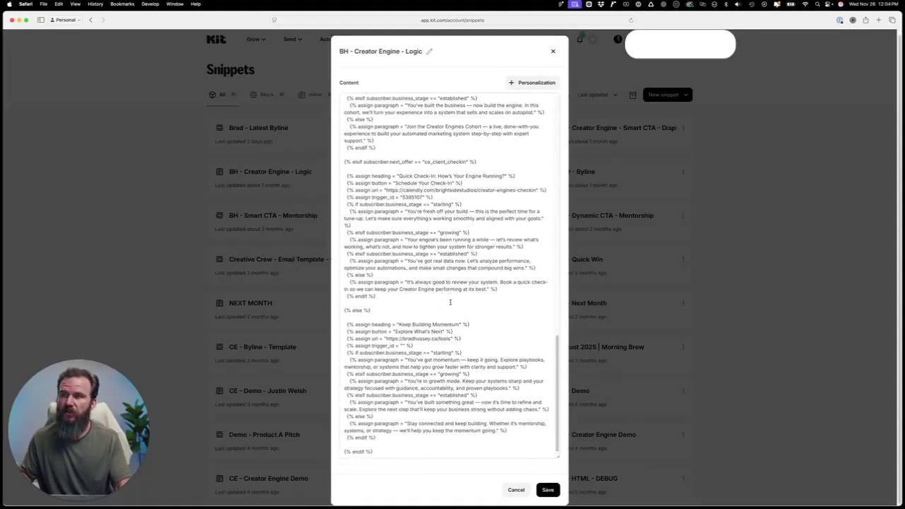
scroll(451, 305, "up", 10)
left_click(517, 490)
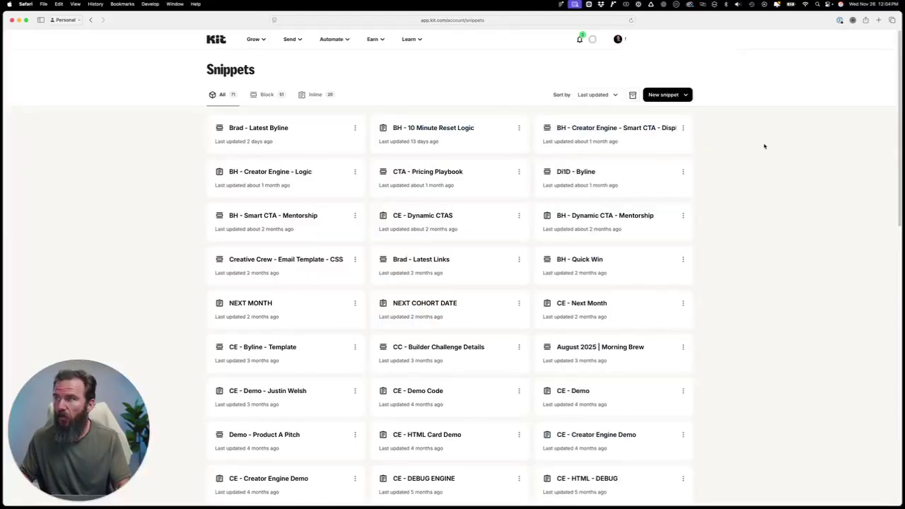
Look at the CE - Dynamic CTAS snippet's conditional code, close it without saving, and return to the visual automations list
left_click(433, 216)
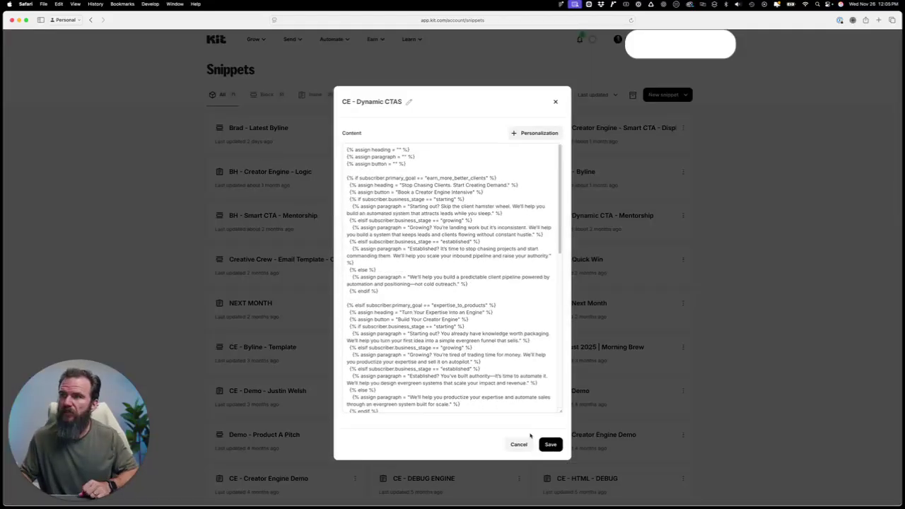
left_click(519, 445)
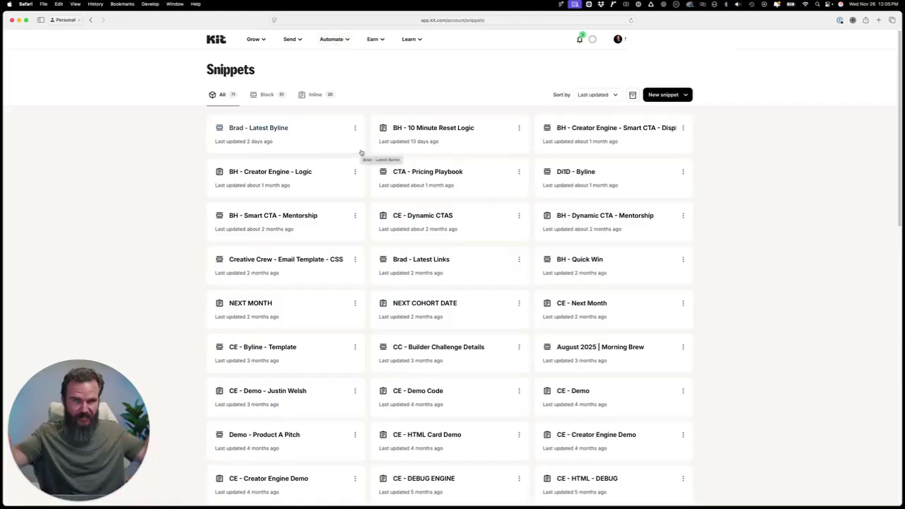
mouse_move(335, 50)
left_click(355, 65)
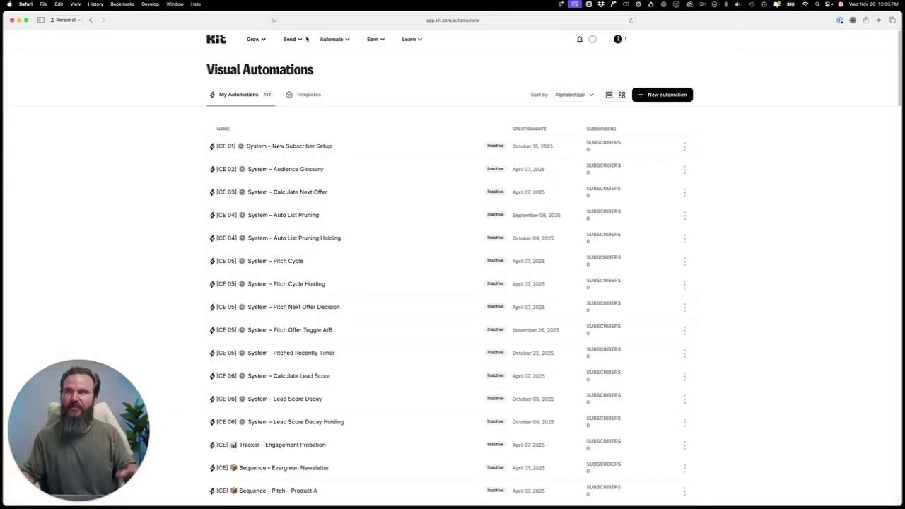
Open the Landing Pages & Forms overview and look through the list of forms down to the CE entries
mouse_move(259, 40)
left_click(322, 119)
scroll(364, 205, "down", 3)
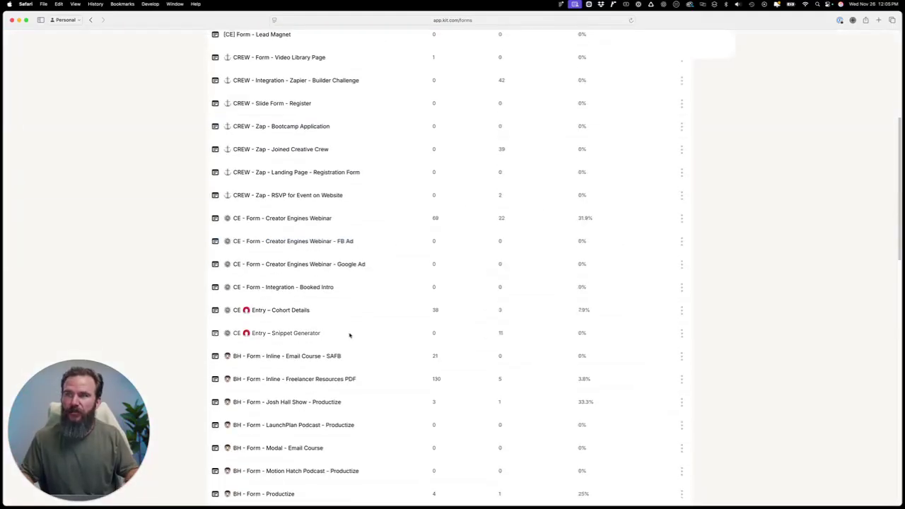
scroll(353, 329, "up", 5)
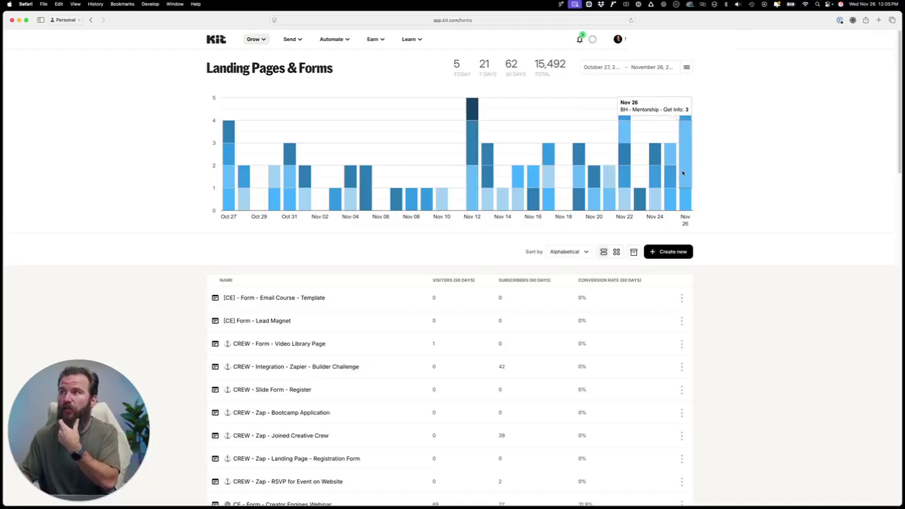
scroll(380, 408, "down", 5)
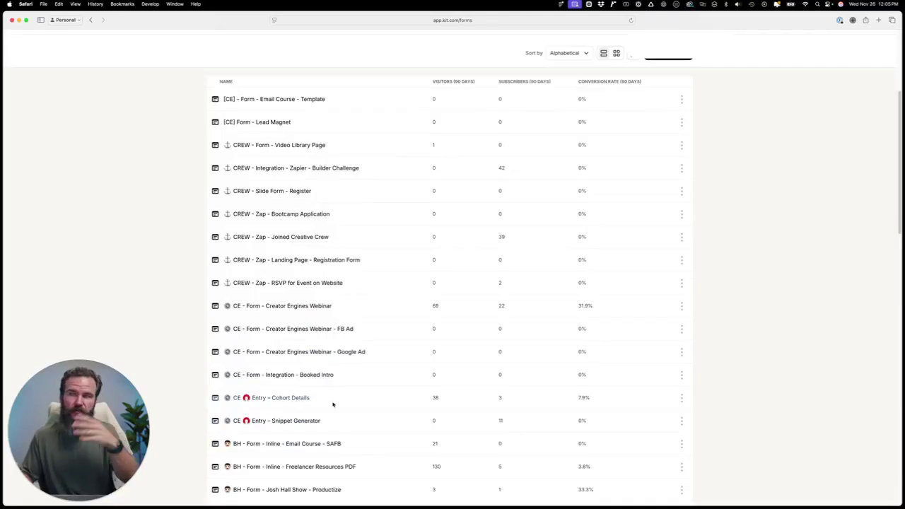
View the CE Entry – Snippet Generator form in the designer and return to the visual automations list
left_click(292, 422)
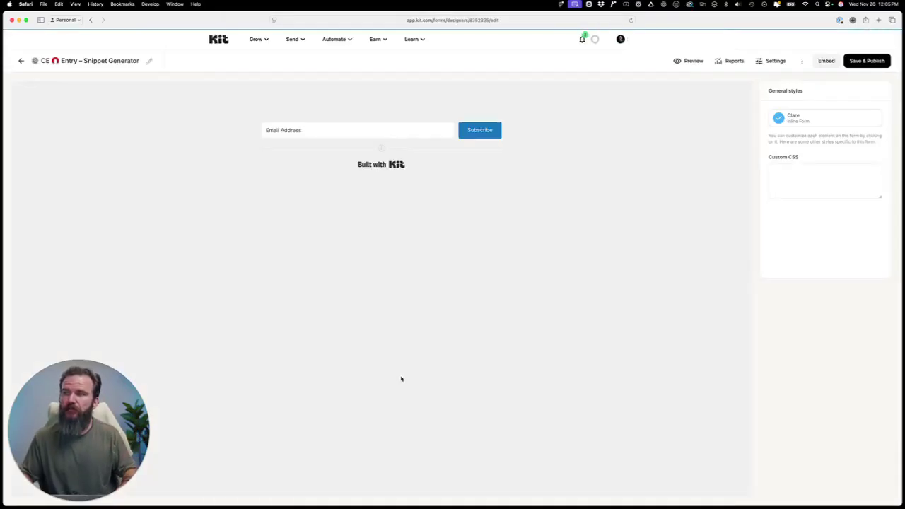
left_click(337, 39)
left_click(353, 68)
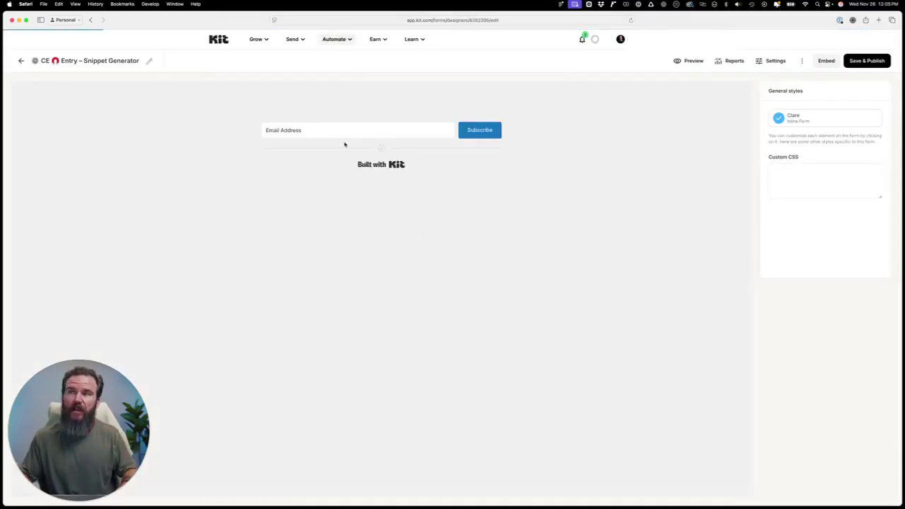
scroll(347, 250, "down", 1)
scroll(353, 250, "up", 1)
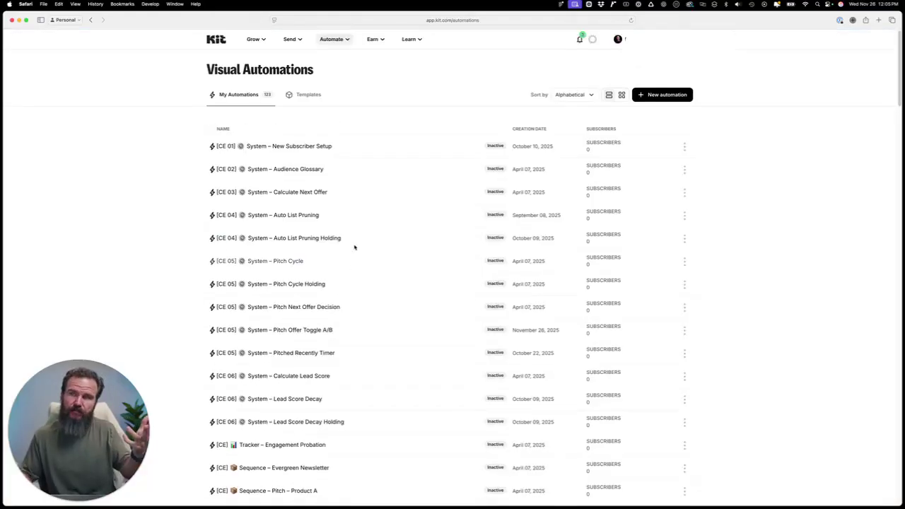